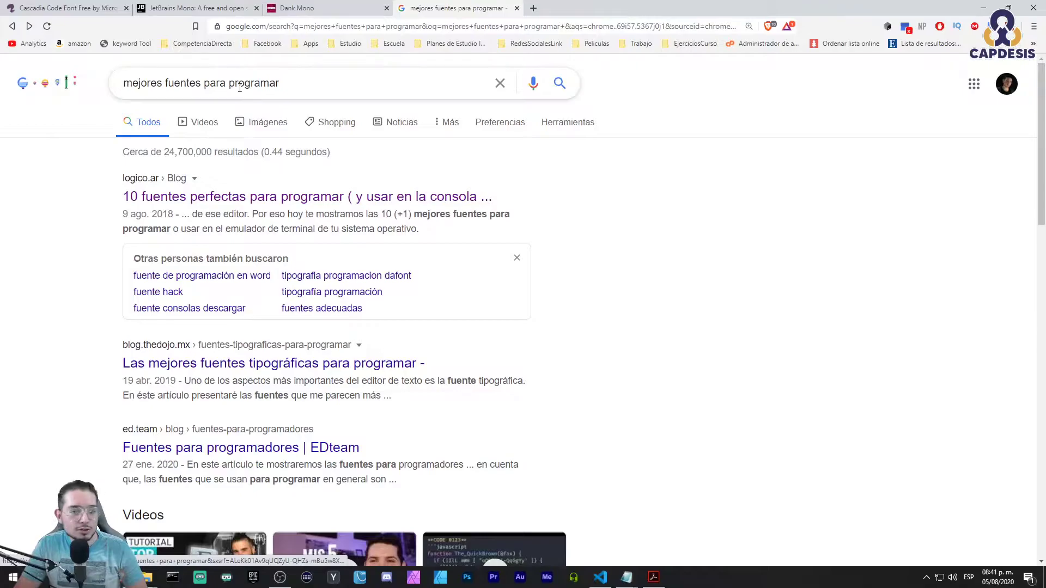
# Open the logico.ar article on programming fonts and skim its opening.
pyautogui.click(149, 197)
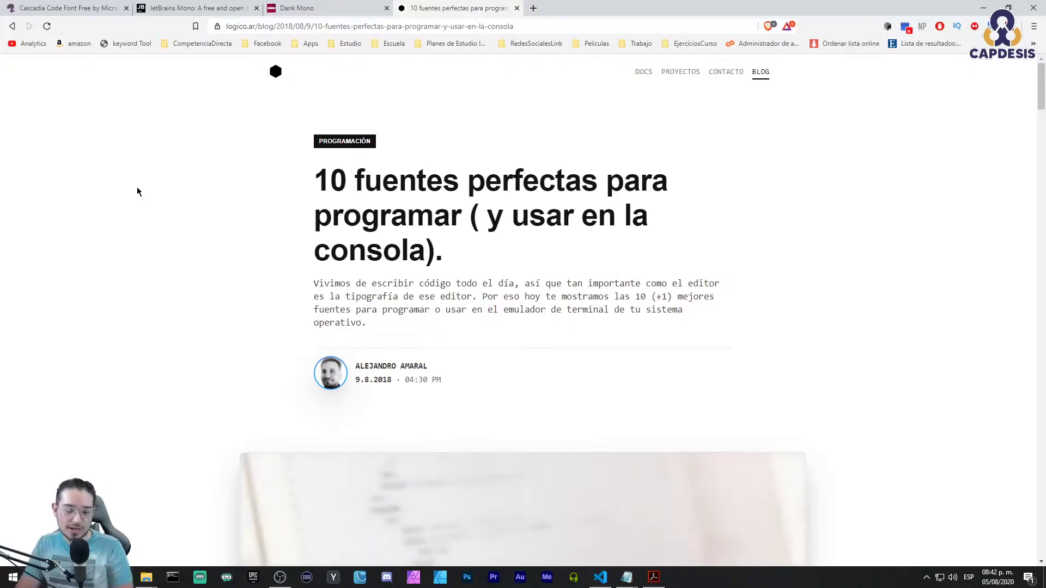
pyautogui.scroll(-15, 327, 229)
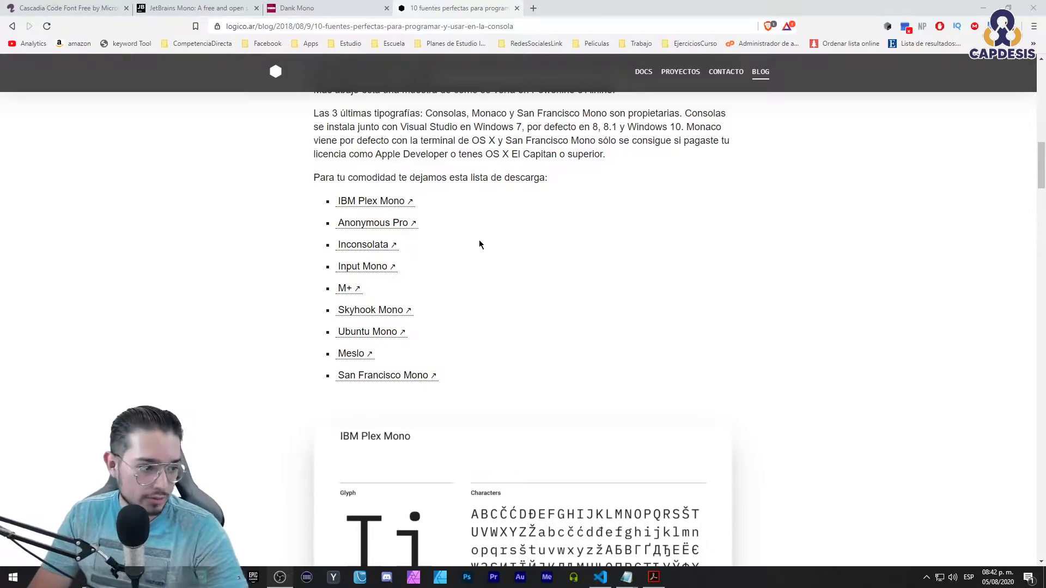
pyautogui.scroll(-6, 479, 239)
pyautogui.scroll(2, 486, 236)
pyautogui.scroll(-8, 490, 237)
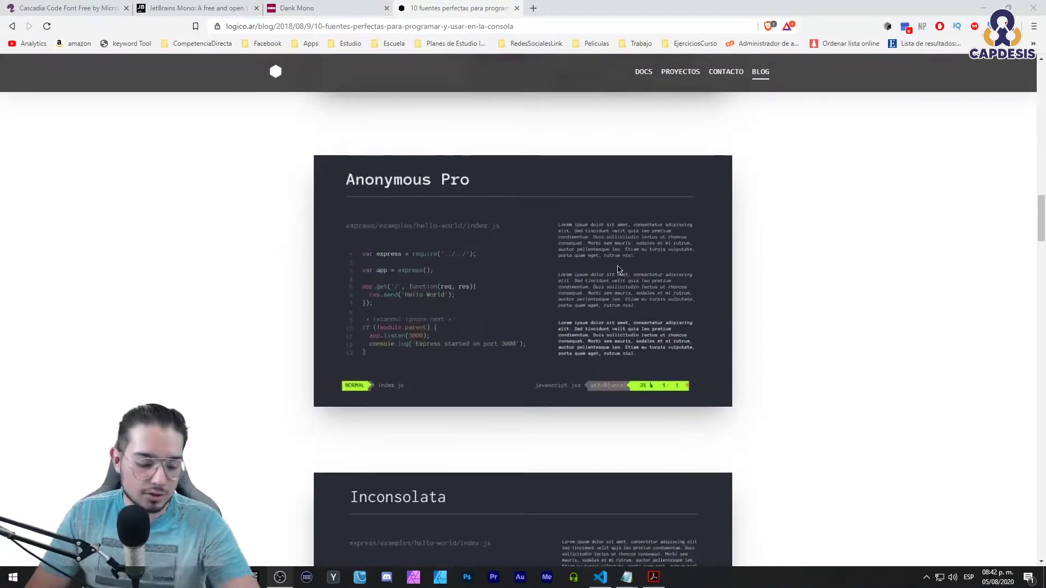
# Zoom the page to 175% to read the Anonymous Pro code sample.
pyautogui.hotkey('ctrl', '+')
pyautogui.hotkey('ctrl', '+')
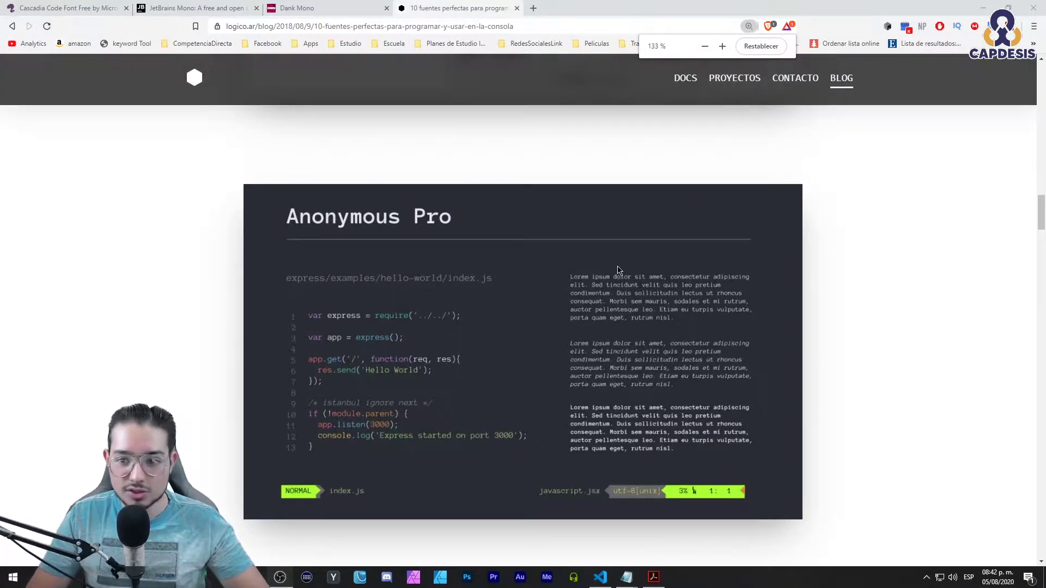
pyautogui.scroll(-1, 619, 270)
pyautogui.hotkey('ctrl', '+')
pyautogui.hotkey('ctrl', '+')
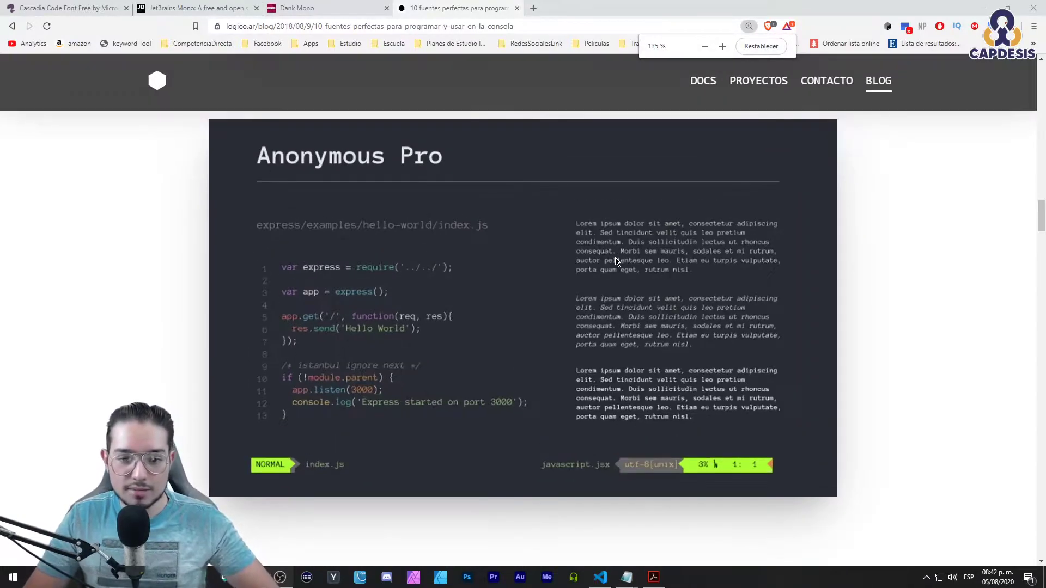
pyautogui.hotkey('ctrl', '+')
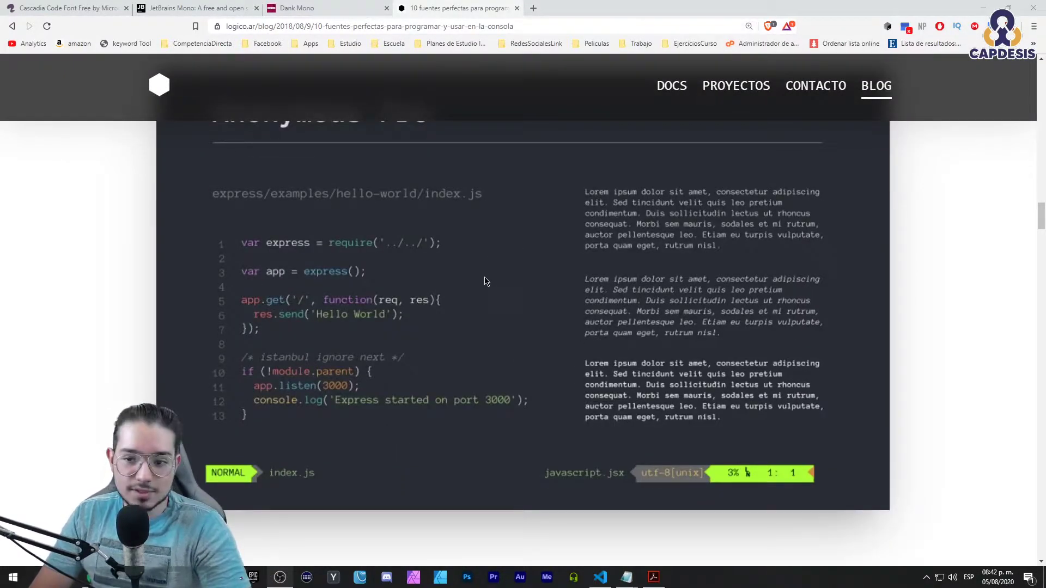
pyautogui.scroll(-2, 478, 318)
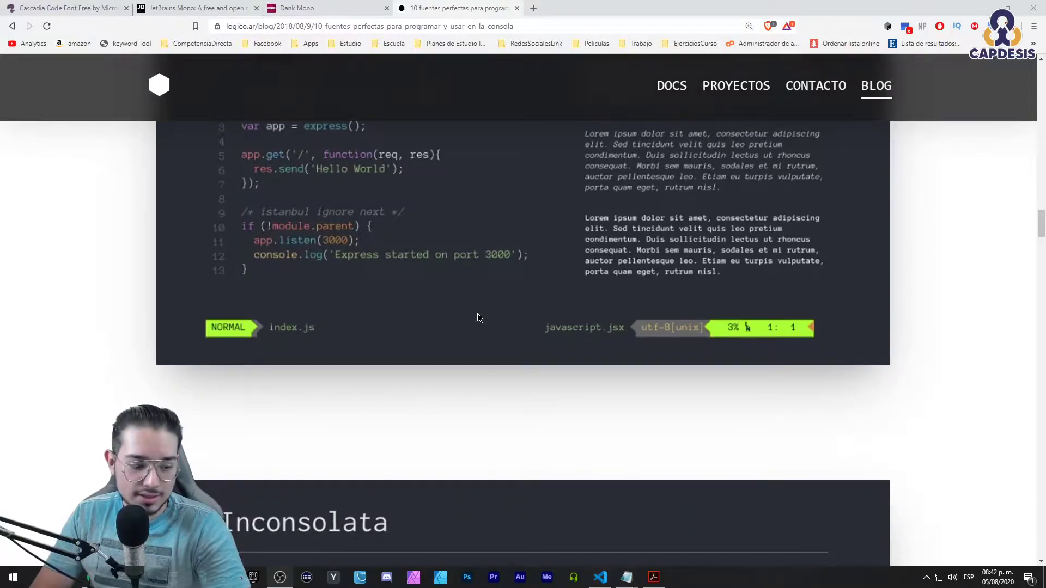
pyautogui.scroll(-5, 478, 317)
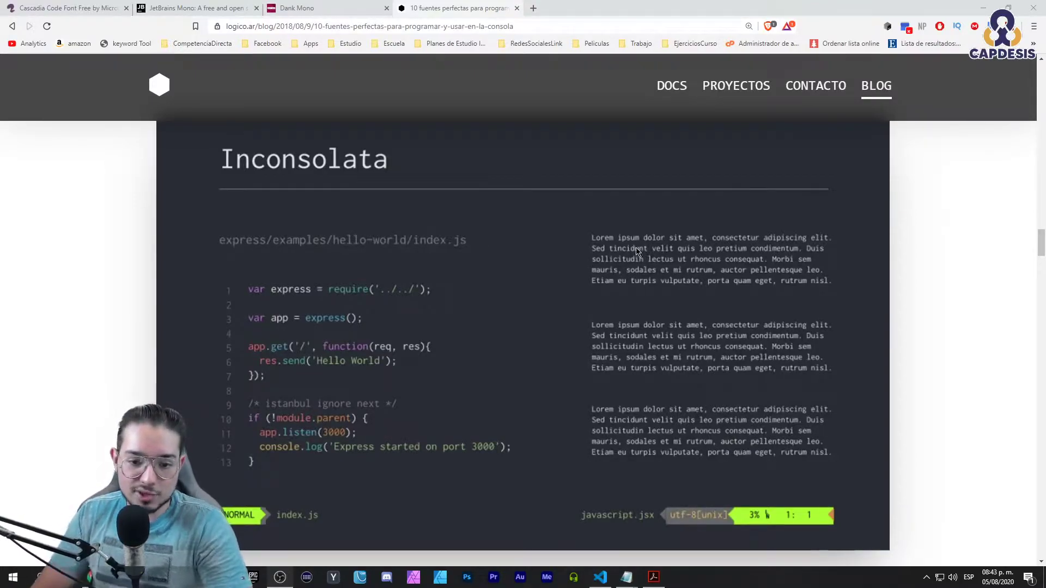
# Read through the remaining font samples, then go to the JetBrains Mono tab.
pyautogui.scroll(-7, 451, 239)
pyautogui.scroll(-3, 479, 266)
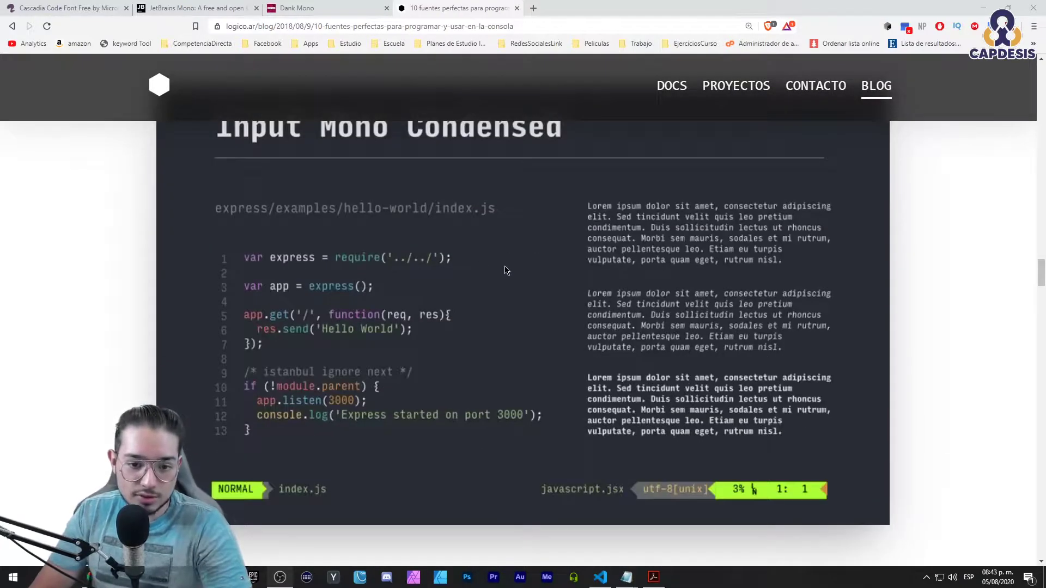
pyautogui.scroll(-2, 504, 270)
pyautogui.scroll(-5, 502, 269)
pyautogui.scroll(-3, 504, 268)
pyautogui.scroll(-5, 512, 271)
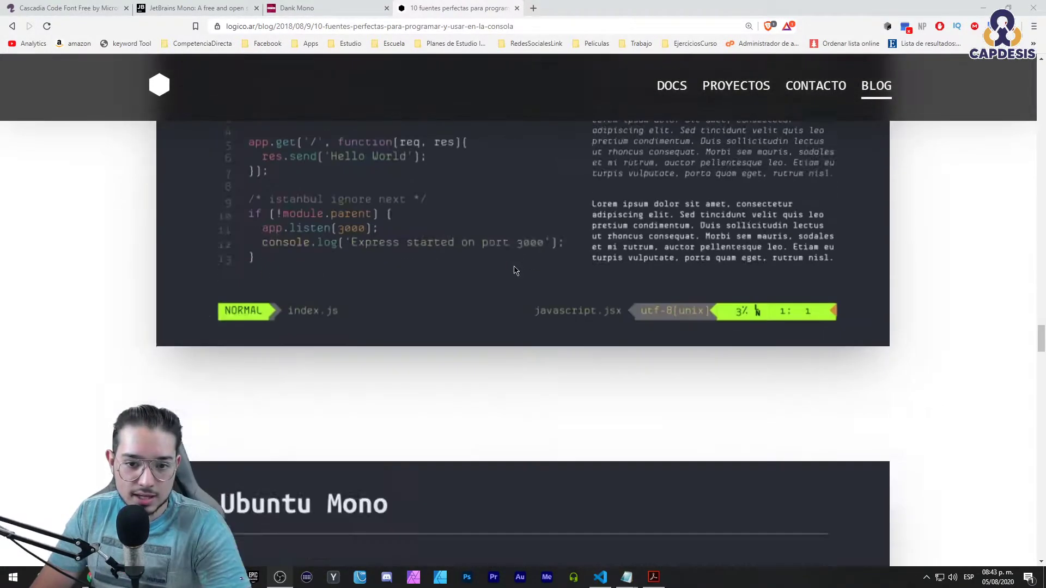
pyautogui.scroll(-3, 514, 271)
pyautogui.scroll(-3, 495, 236)
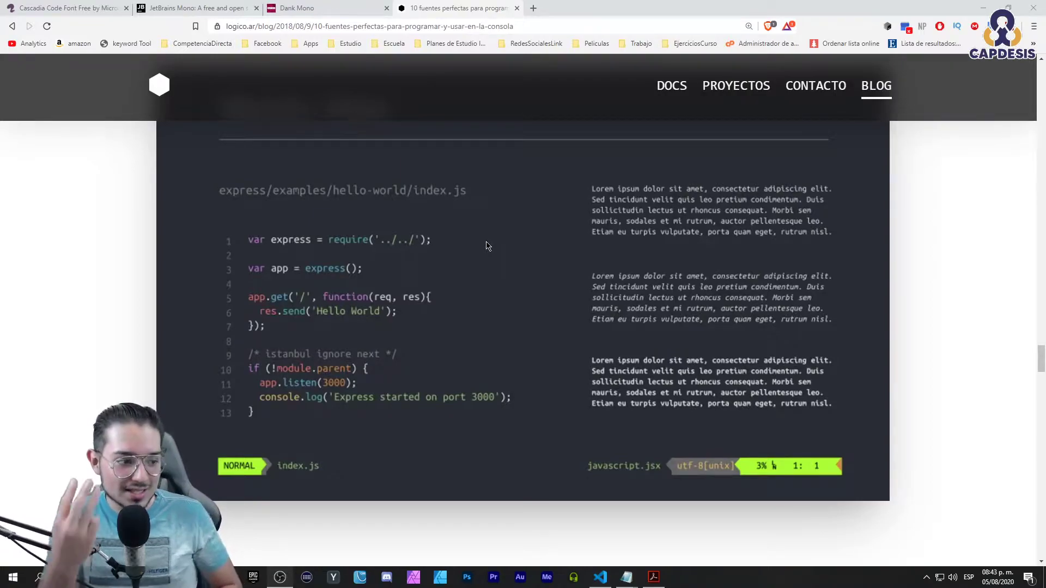
pyautogui.scroll(-6, 485, 256)
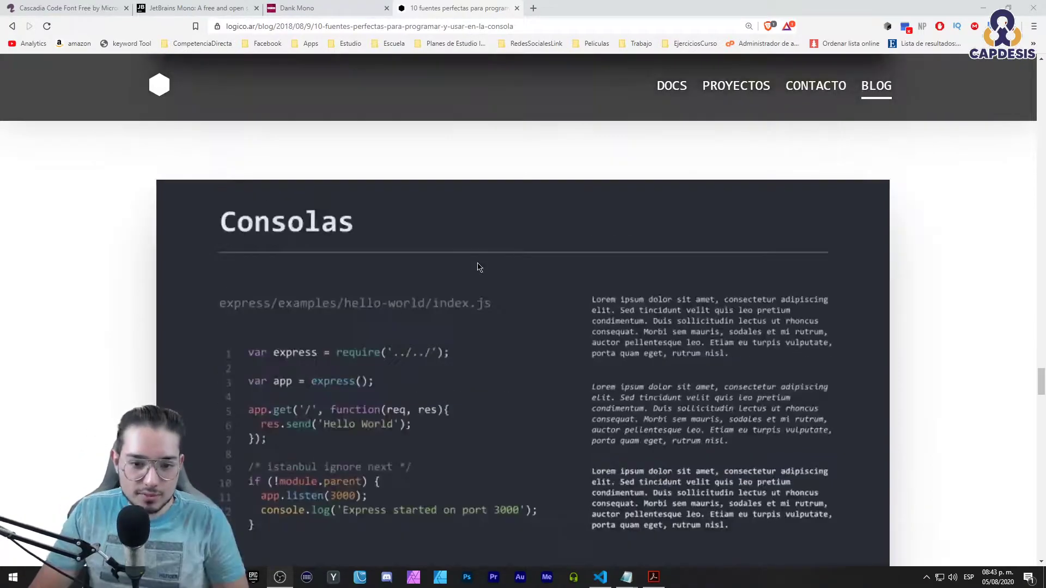
pyautogui.scroll(-2, 479, 268)
pyautogui.scroll(-9, 477, 267)
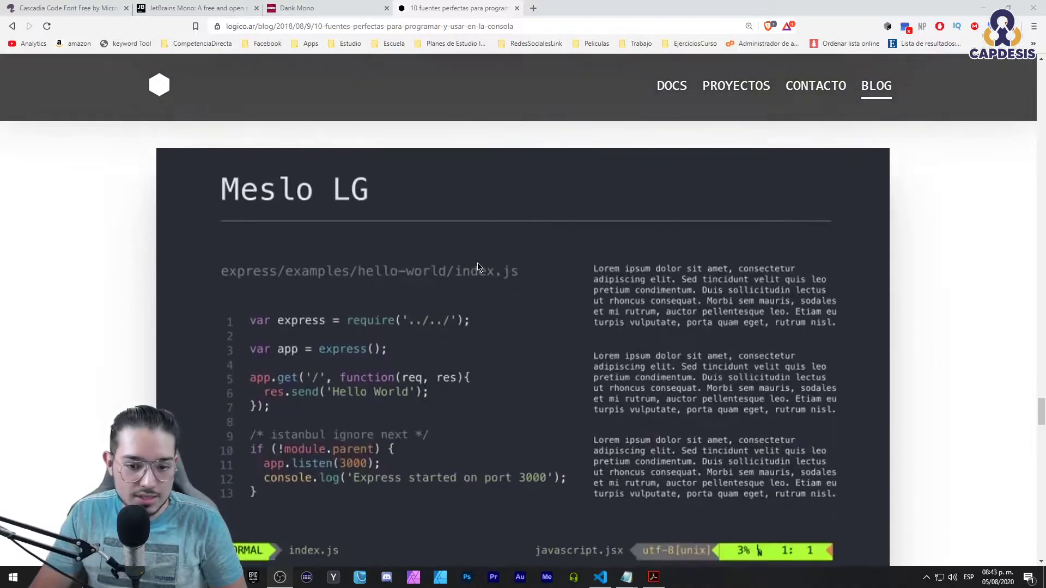
pyautogui.scroll(-4, 478, 267)
pyautogui.scroll(-3, 477, 268)
pyautogui.scroll(-4, 477, 267)
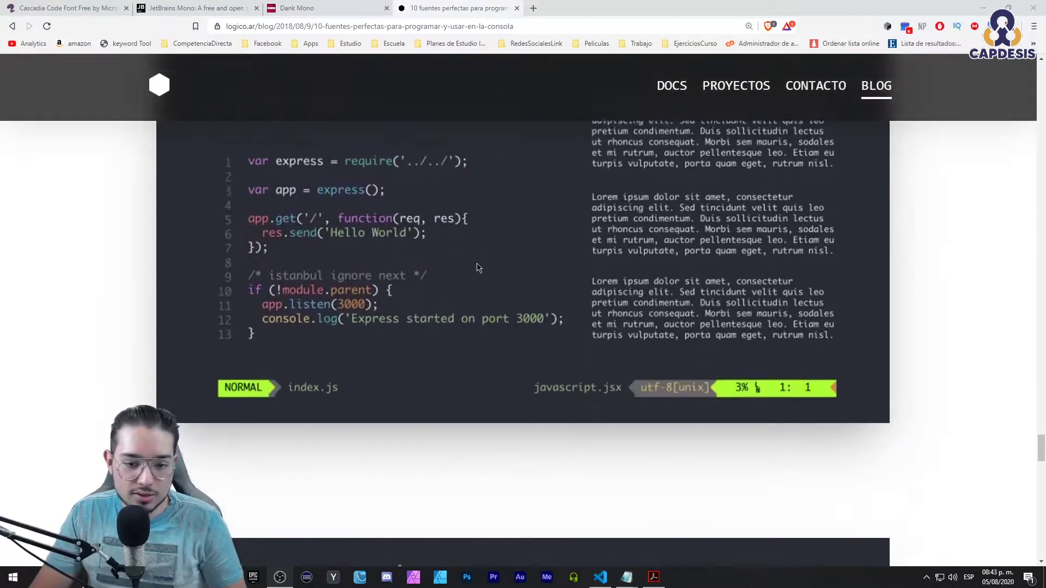
pyautogui.scroll(-3, 477, 268)
pyautogui.scroll(-3, 477, 268)
pyautogui.scroll(-1, 477, 267)
pyautogui.scroll(-7, 477, 268)
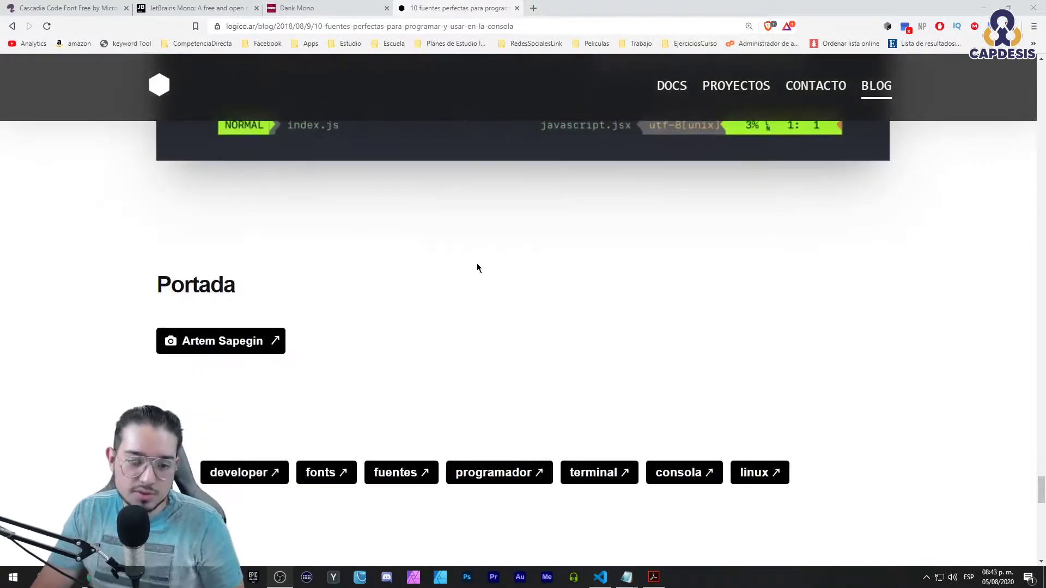
pyautogui.scroll(3, 477, 267)
pyautogui.scroll(1, 477, 268)
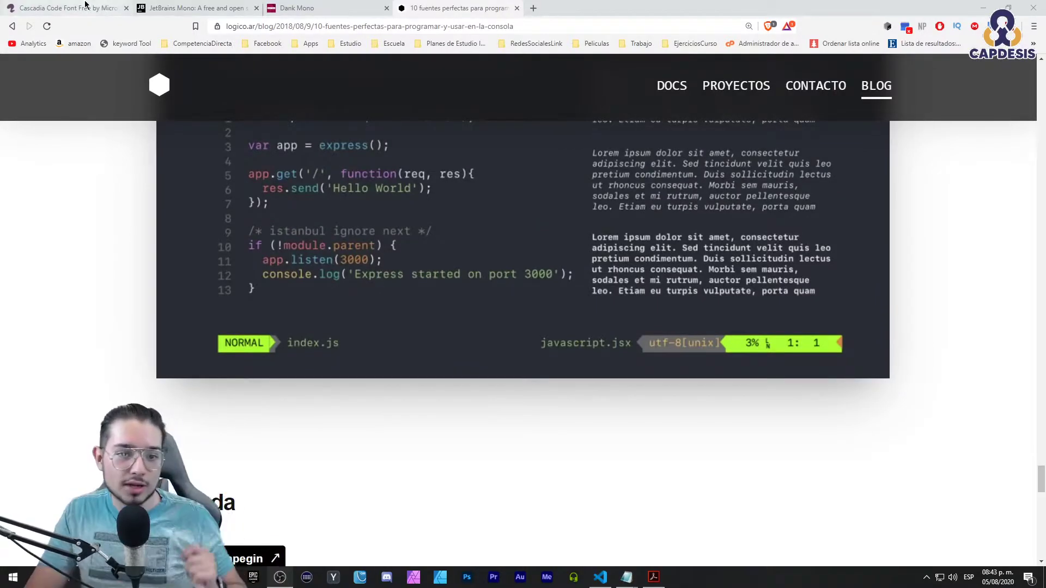
pyautogui.click(190, 8)
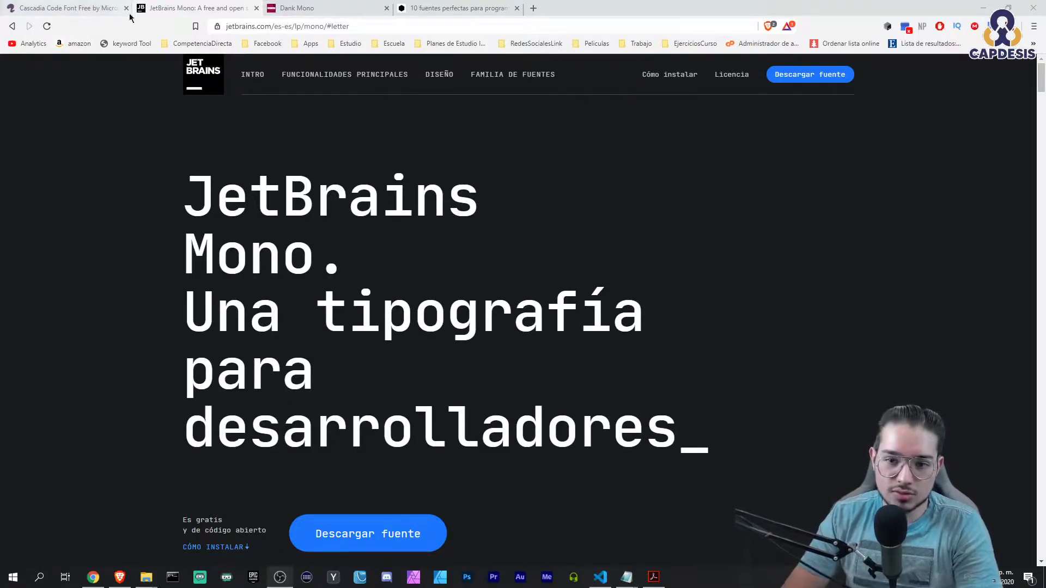
# Highlight the JetBrains Mono heading and description text to inspect the font.
pyautogui.moveTo(197, 205); pyautogui.dragTo(307, 239)
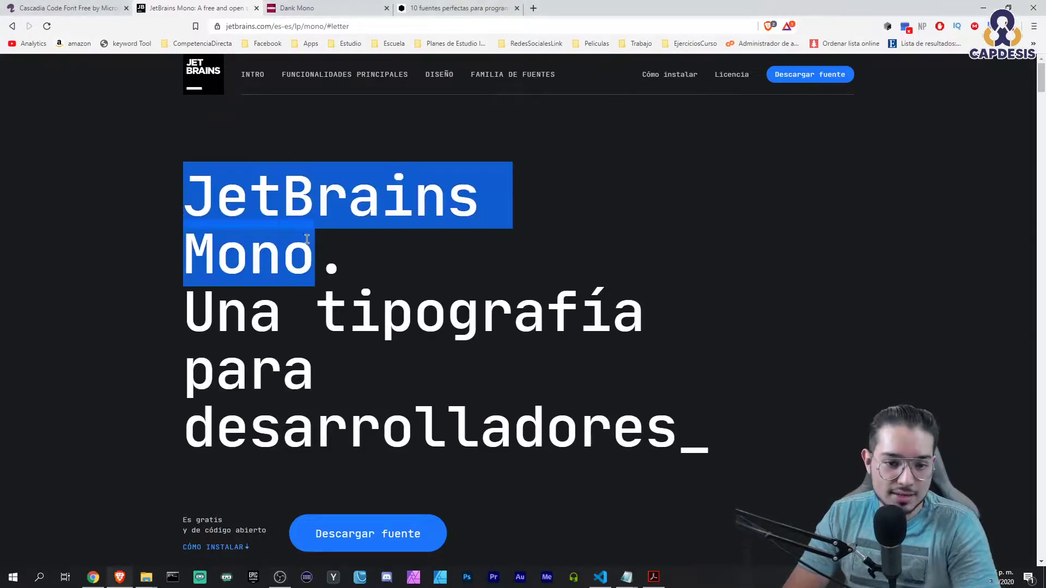
pyautogui.click(331, 267)
pyautogui.scroll(-3, 408, 273)
pyautogui.moveTo(185, 164); pyautogui.dragTo(495, 175)
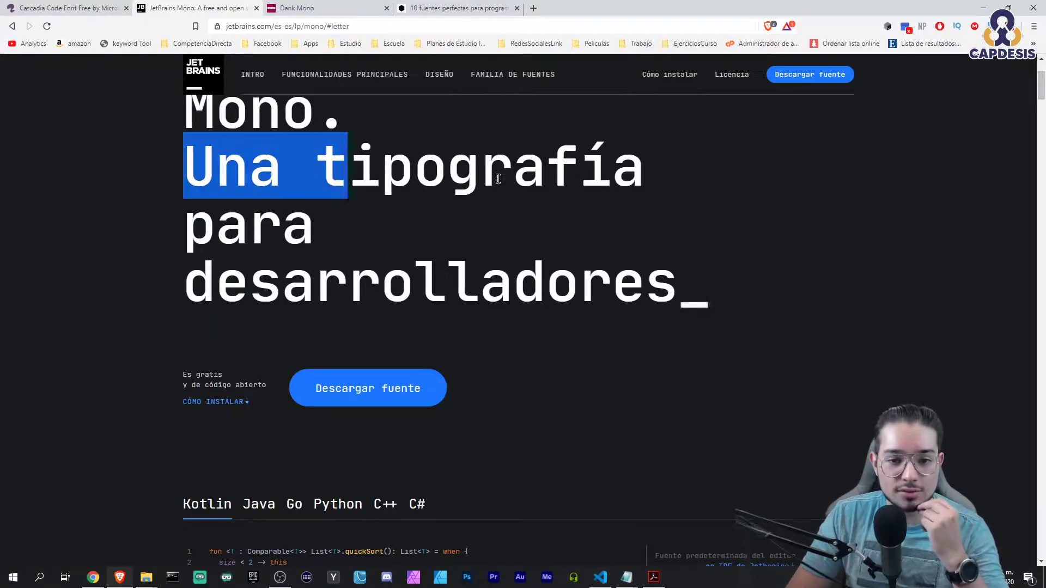
pyautogui.click(591, 181)
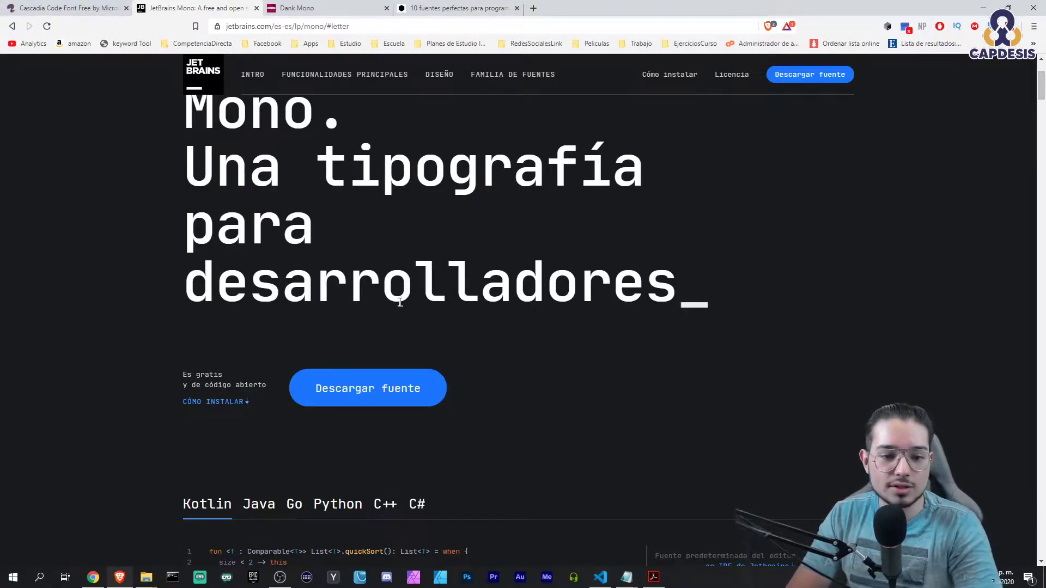
pyautogui.scroll(-4, 398, 289)
pyautogui.moveTo(183, 157); pyautogui.dragTo(270, 182)
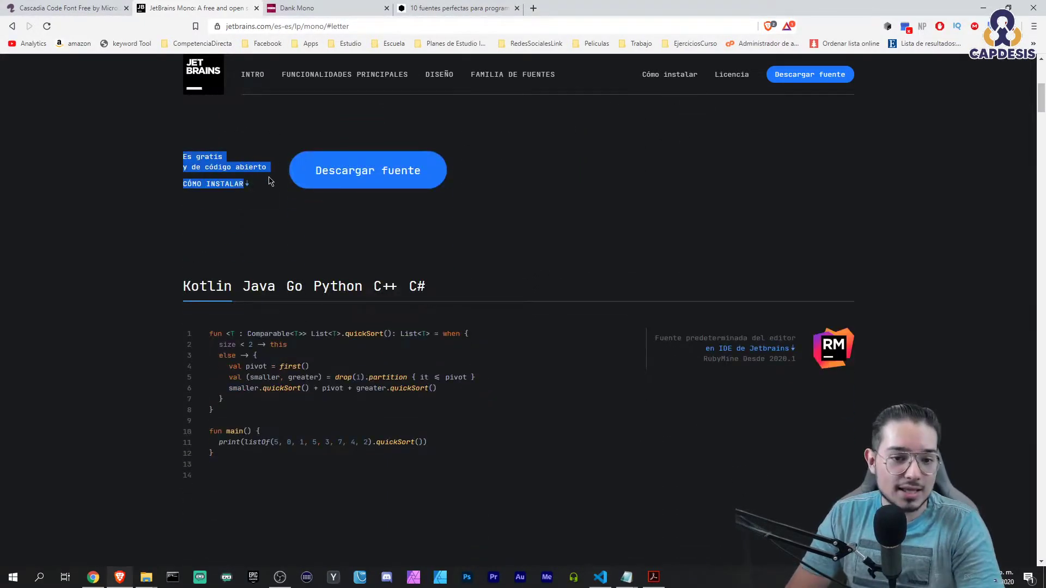
pyautogui.click(281, 220)
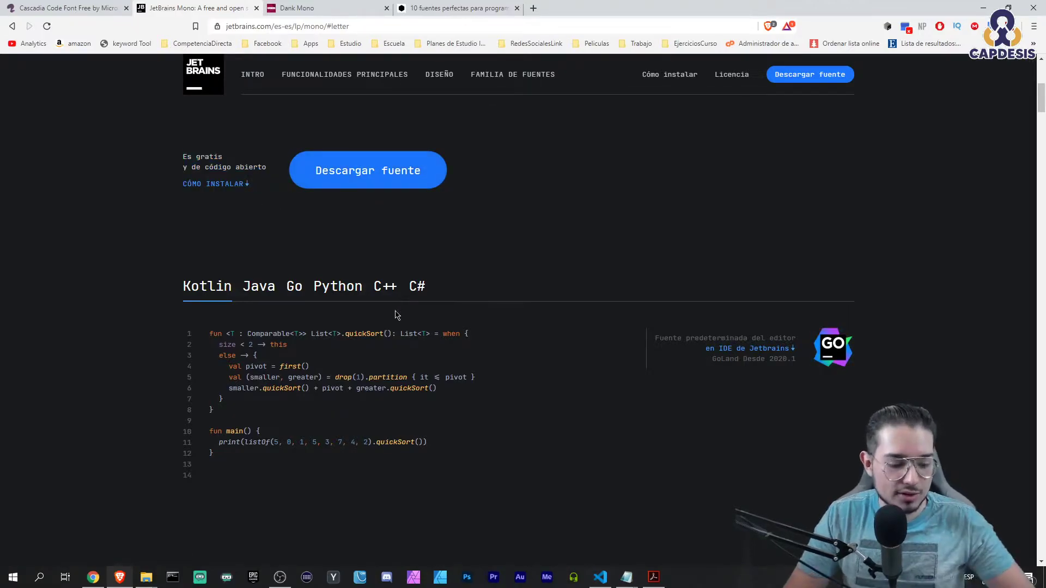
pyautogui.keyDown('ctrl'); pyautogui.scroll(2, 397, 311); pyautogui.keyUp('ctrl')
pyautogui.keyDown('ctrl'); pyautogui.scroll(3, 373, 320); pyautogui.keyUp('ctrl')
pyautogui.scroll(-5, 373, 320)
# Switch the code sample to Go and highlight its ≠ ligatures on lines 5 and 9.
pyautogui.click(176, 194)
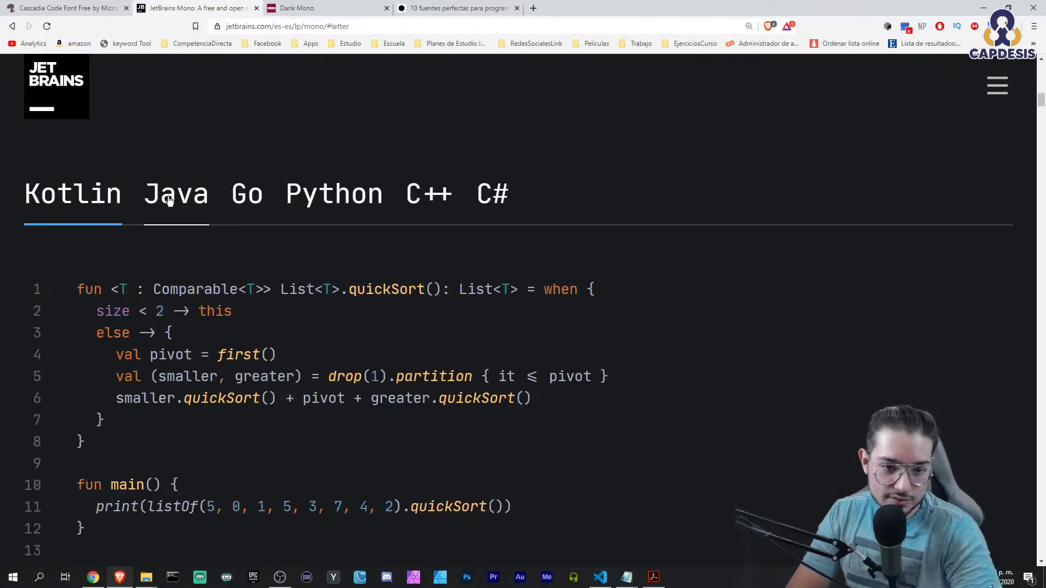
pyautogui.click(247, 194)
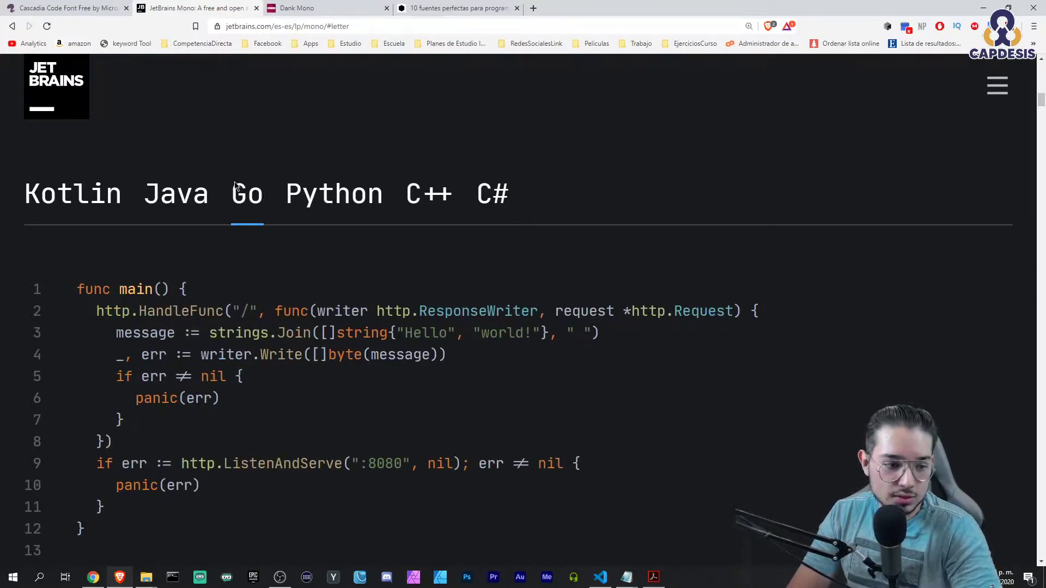
pyautogui.scroll(-1, 257, 183)
pyautogui.tripleClick(242, 217)
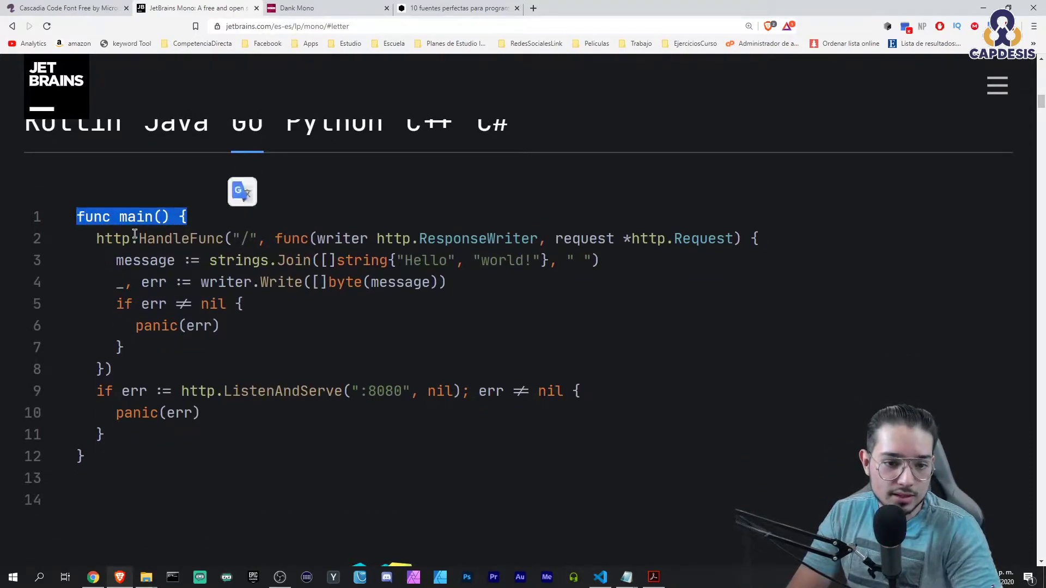
pyautogui.scroll(-1, 223, 324)
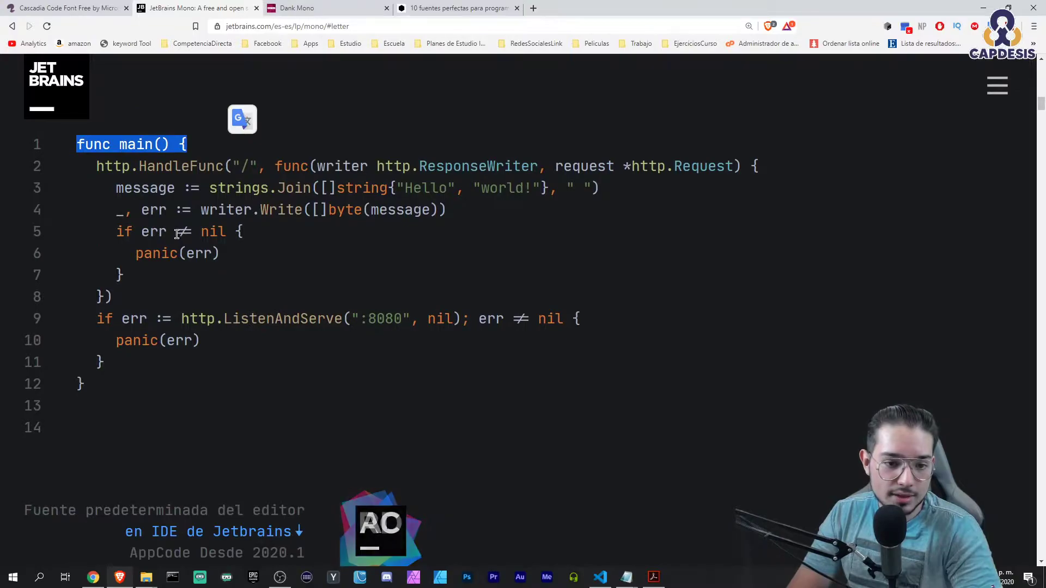
pyautogui.moveTo(176, 234); pyautogui.dragTo(193, 234)
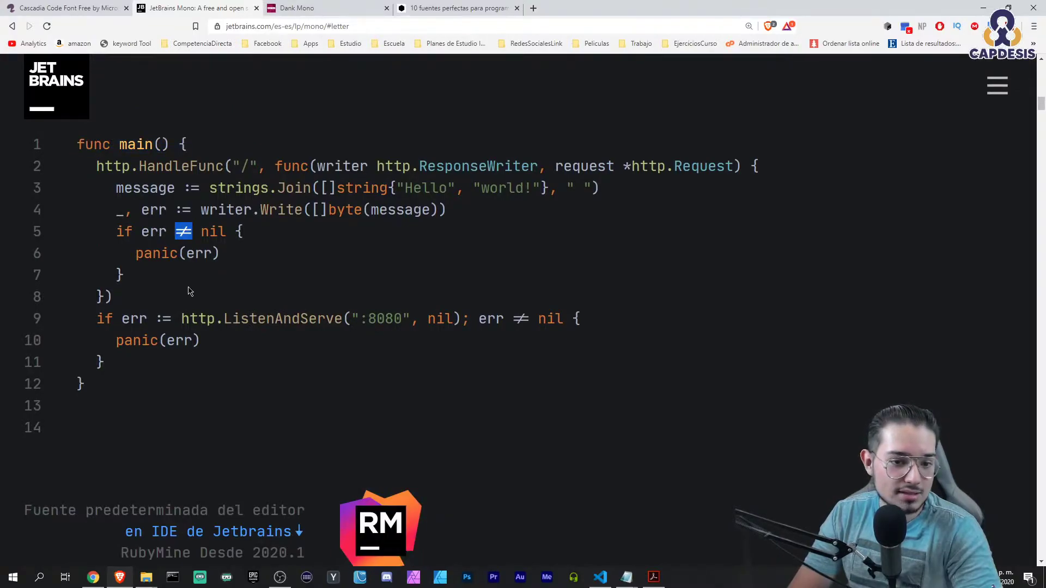
pyautogui.click(179, 236)
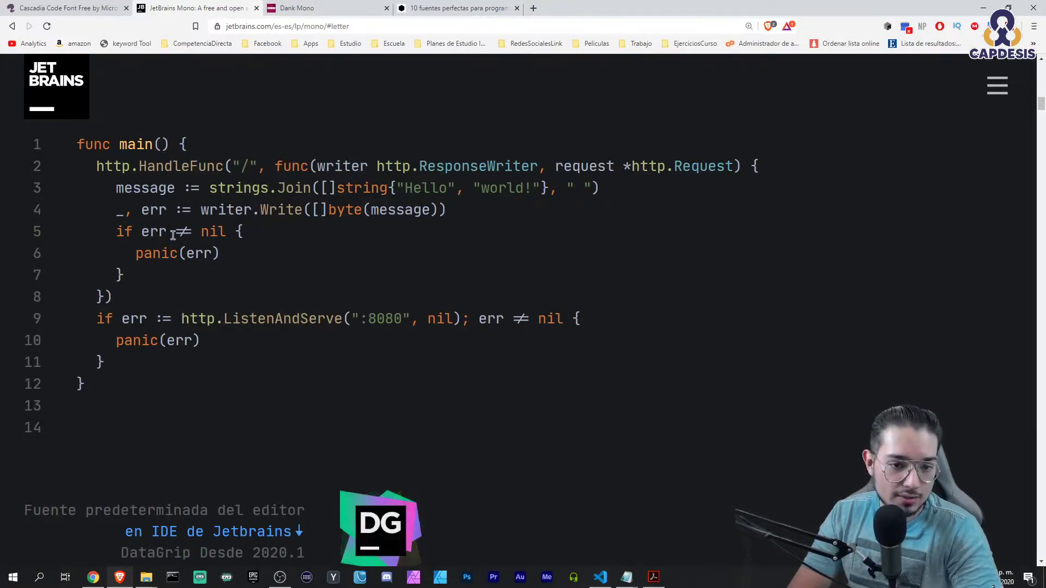
pyautogui.moveTo(175, 233); pyautogui.dragTo(192, 240)
pyautogui.click(304, 273)
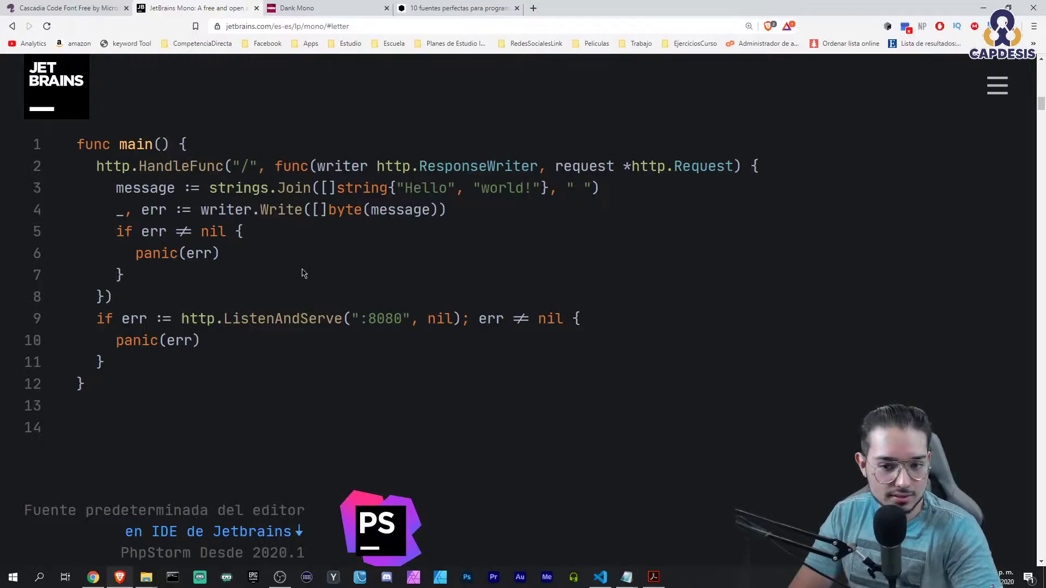
pyautogui.moveTo(528, 322); pyautogui.dragTo(515, 322)
pyautogui.click(522, 320)
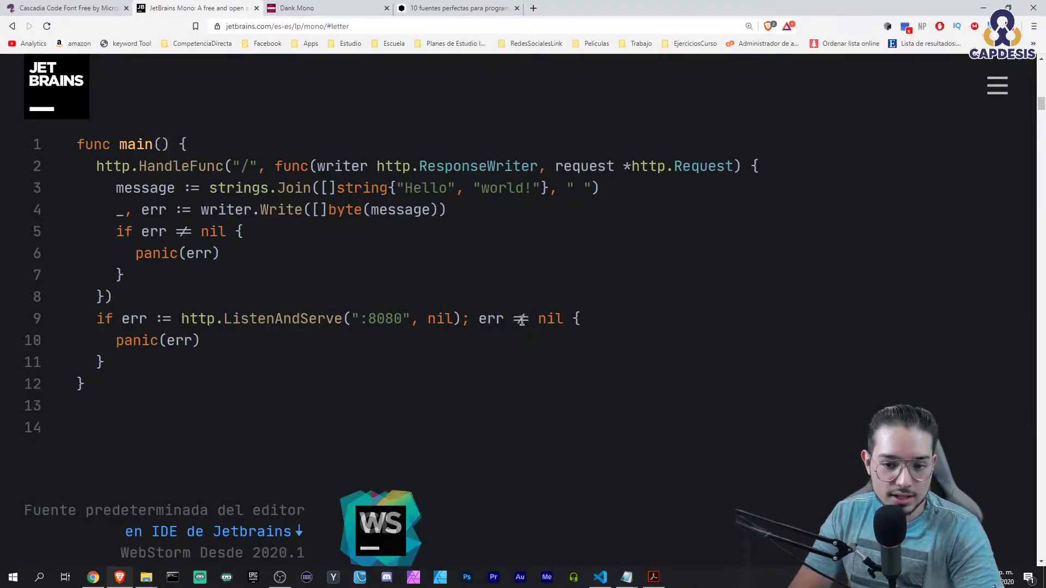
# Show the Kotlin sample and select one of its arrow ligatures.
pyautogui.scroll(2, 364, 327)
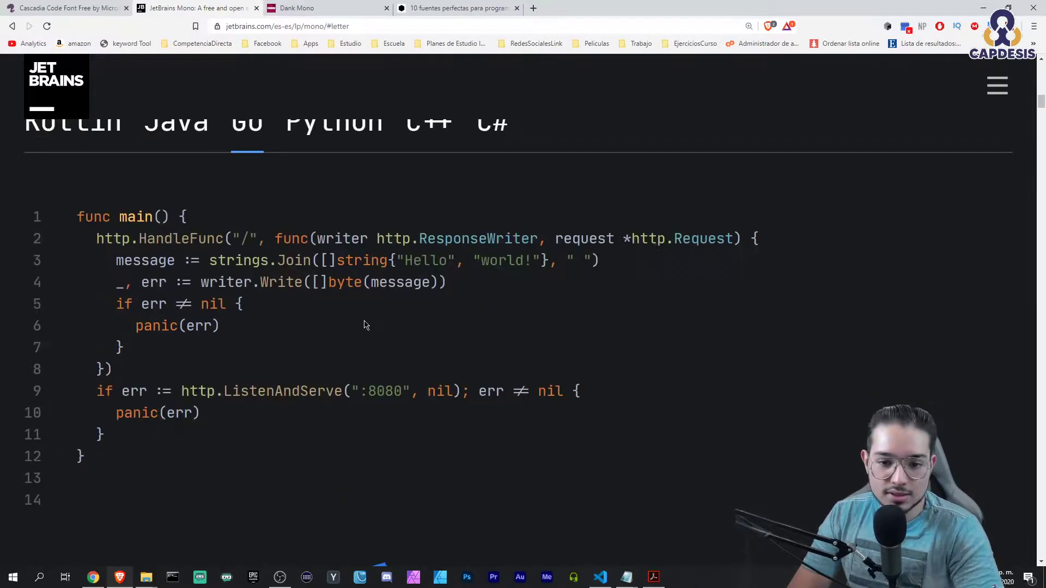
pyautogui.click(104, 151)
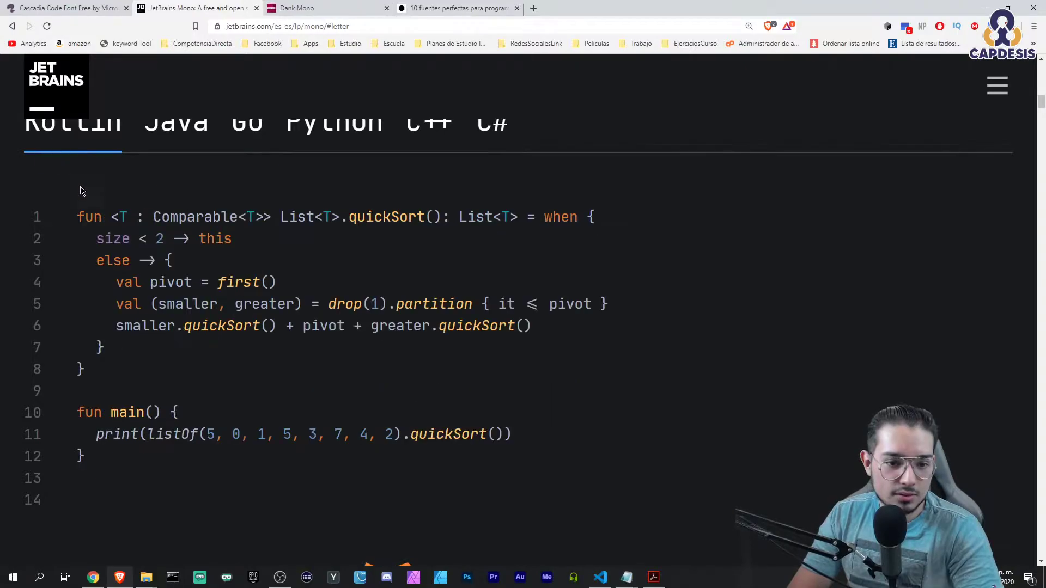
pyautogui.doubleClick(142, 265)
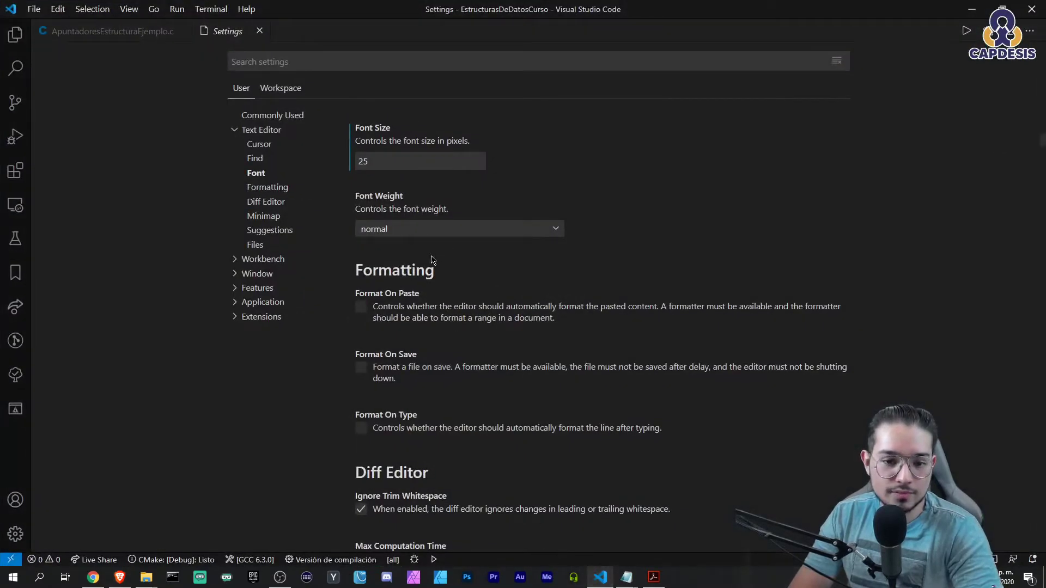
# Reset the editor Font Family setting to its default value.
pyautogui.tripleClick(436, 188)
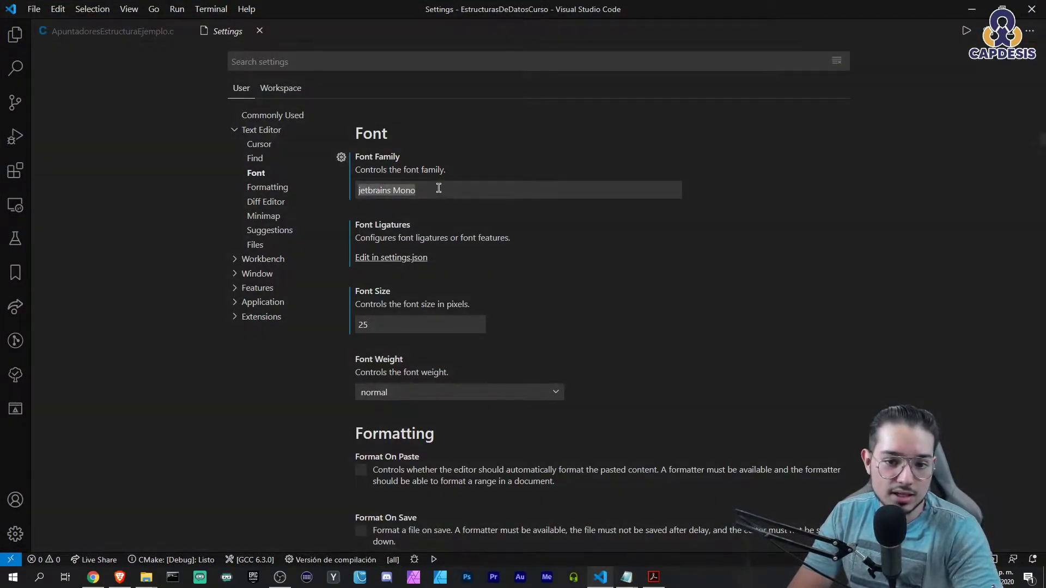
pyautogui.click(341, 157)
pyautogui.click(396, 178)
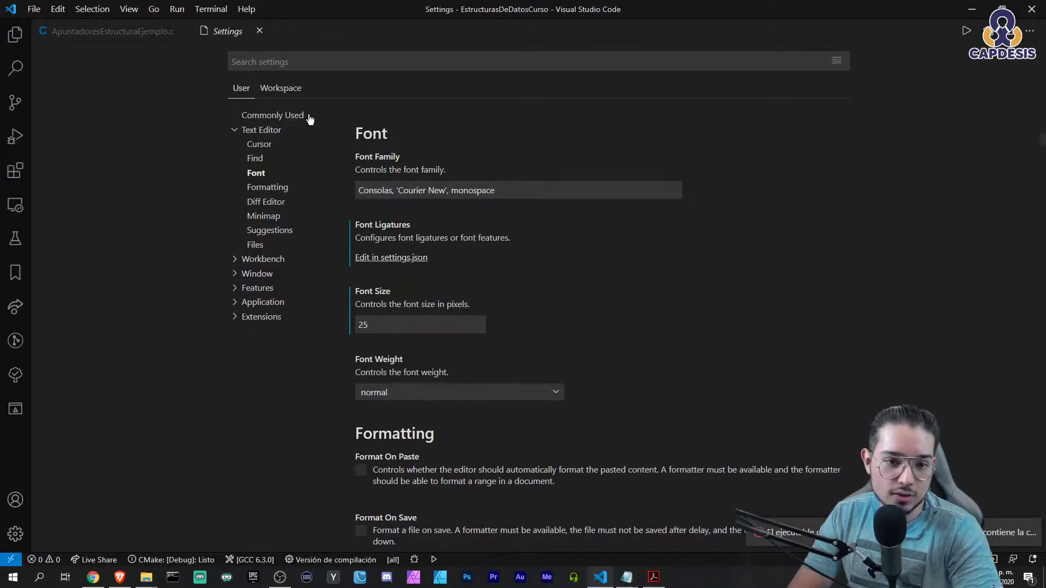
# View lines 38–39 of the C source file in the default font.
pyautogui.click(126, 34)
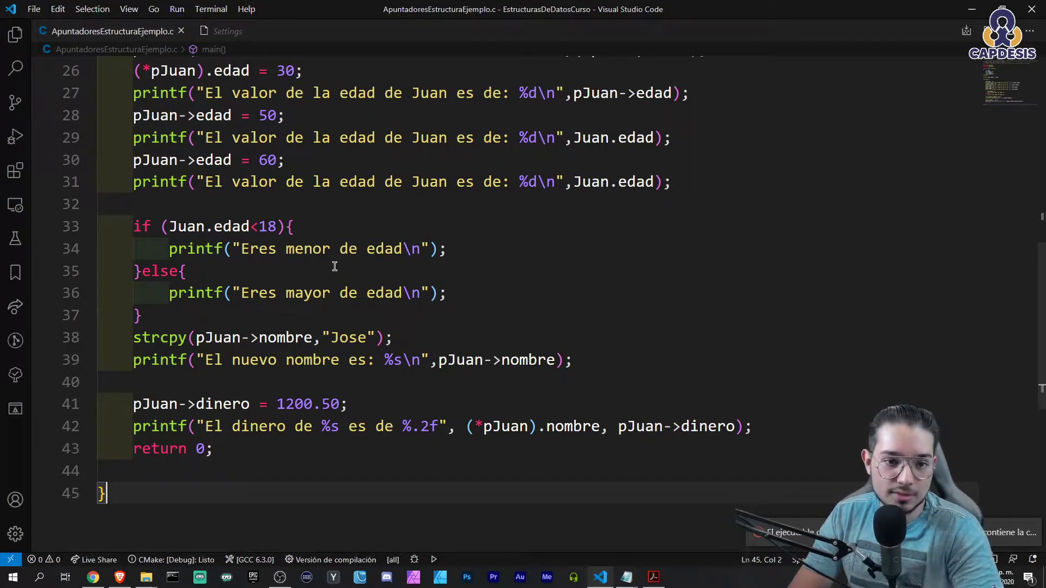
pyautogui.scroll(-1, 335, 266)
pyautogui.moveTo(196, 272); pyautogui.dragTo(259, 272)
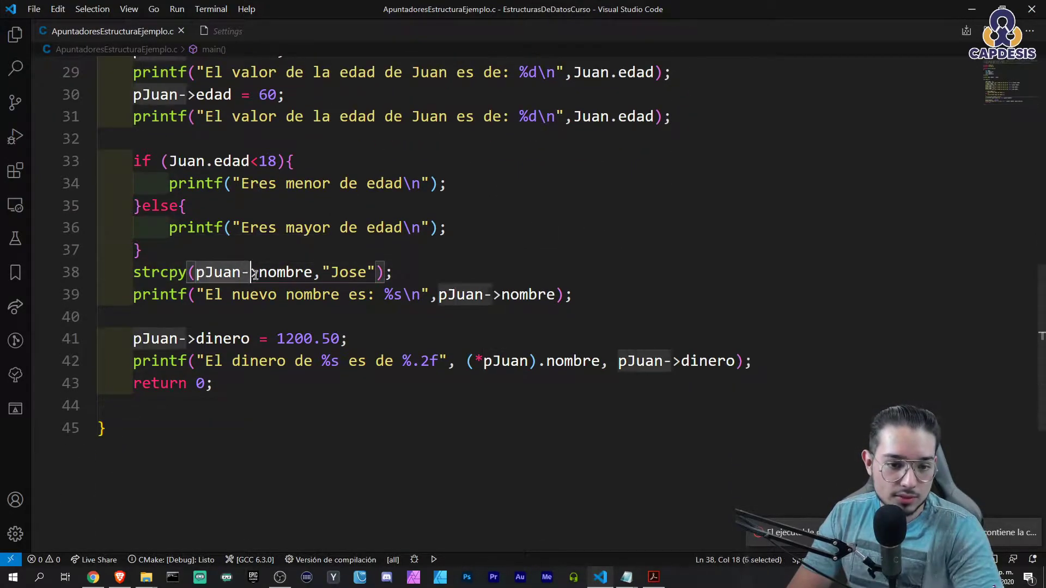
pyautogui.click(280, 245)
pyautogui.click(271, 273)
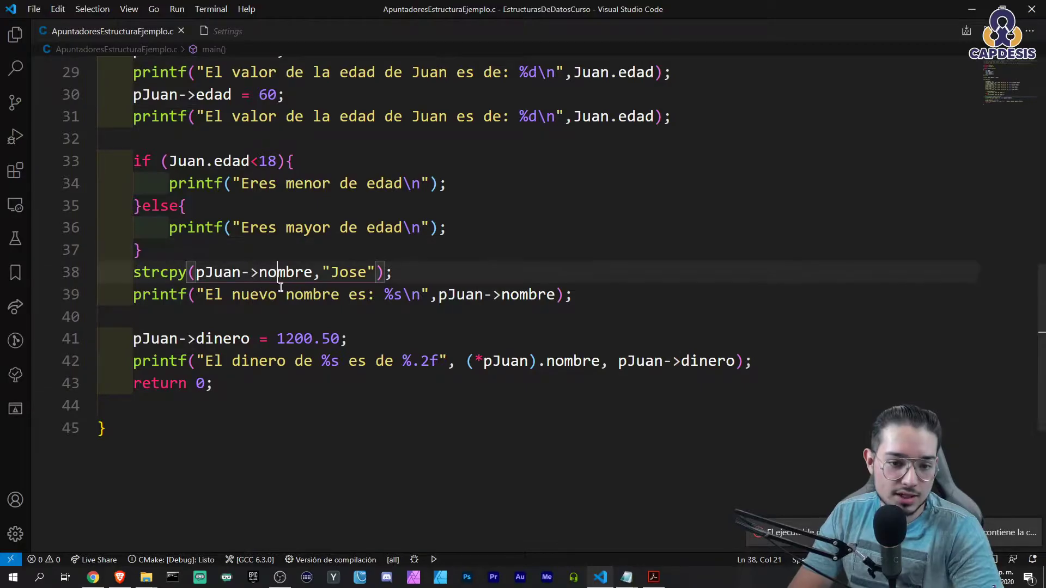
pyautogui.click(348, 272)
pyautogui.click(259, 295)
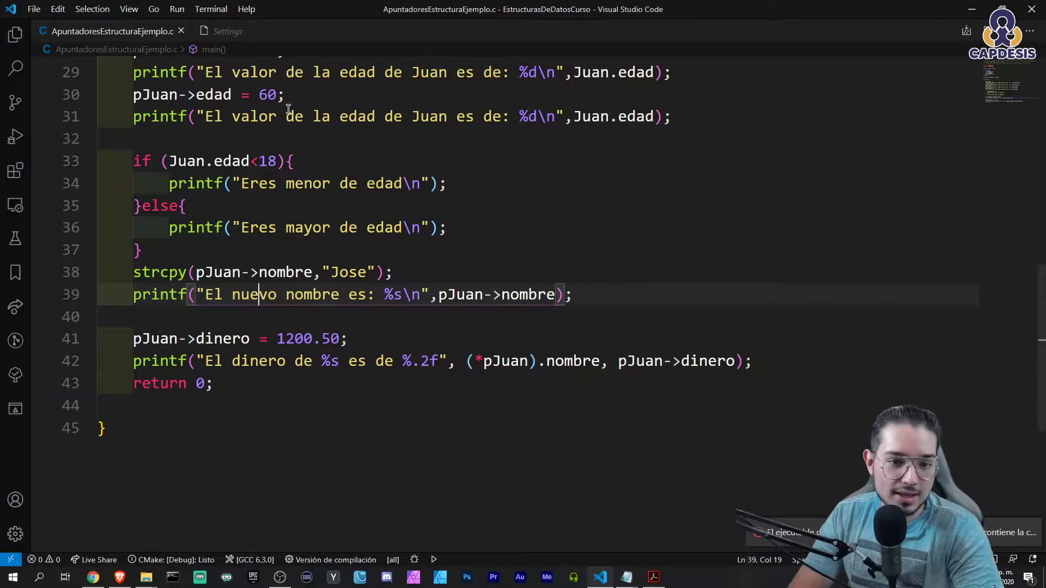
# Set Font Family to Jetbrains Mono and inspect the arrow on line 39.
pyautogui.hotkey('ctrl', ',')
pyautogui.hotkey('ctrl', 'a')
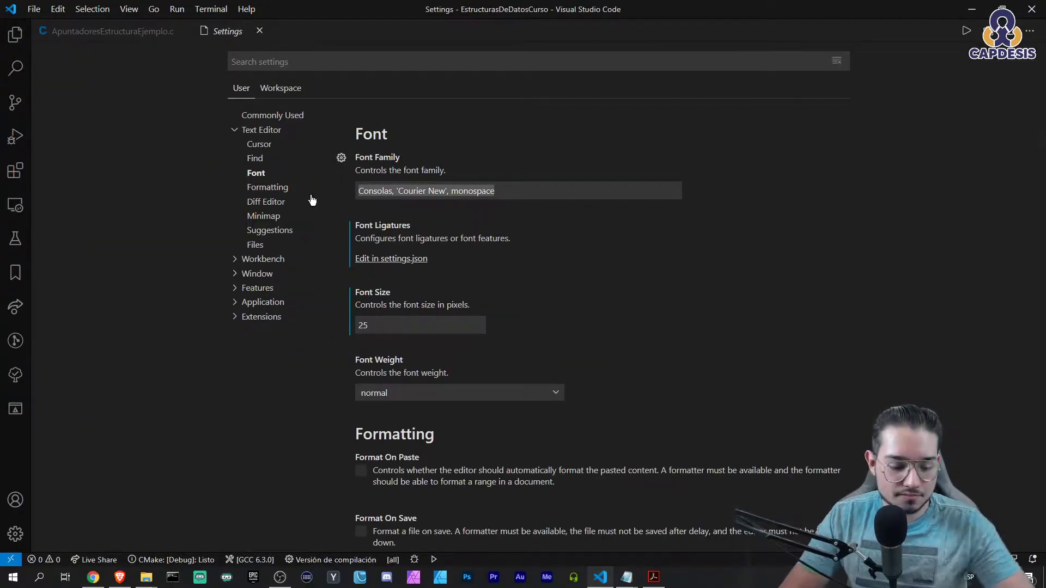
pyautogui.write('Jetbrains Monono')
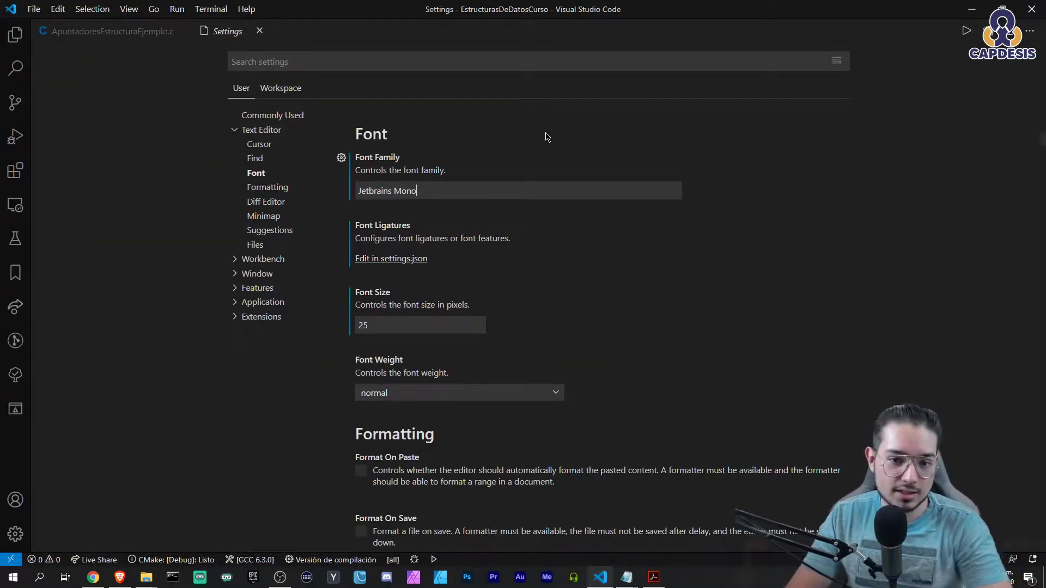
pyautogui.click(131, 31)
pyautogui.press('Up')
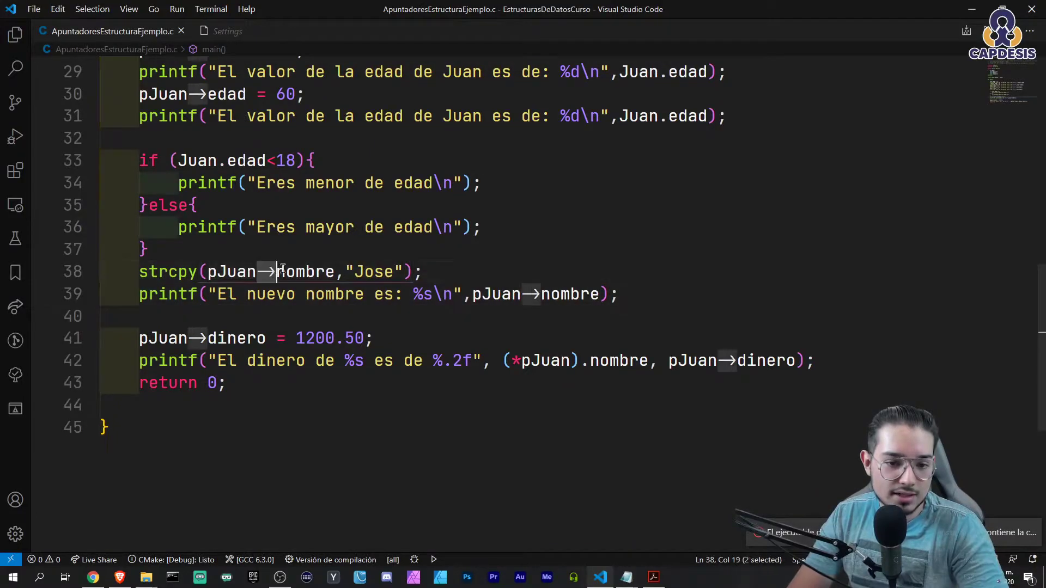
pyautogui.press('Up')
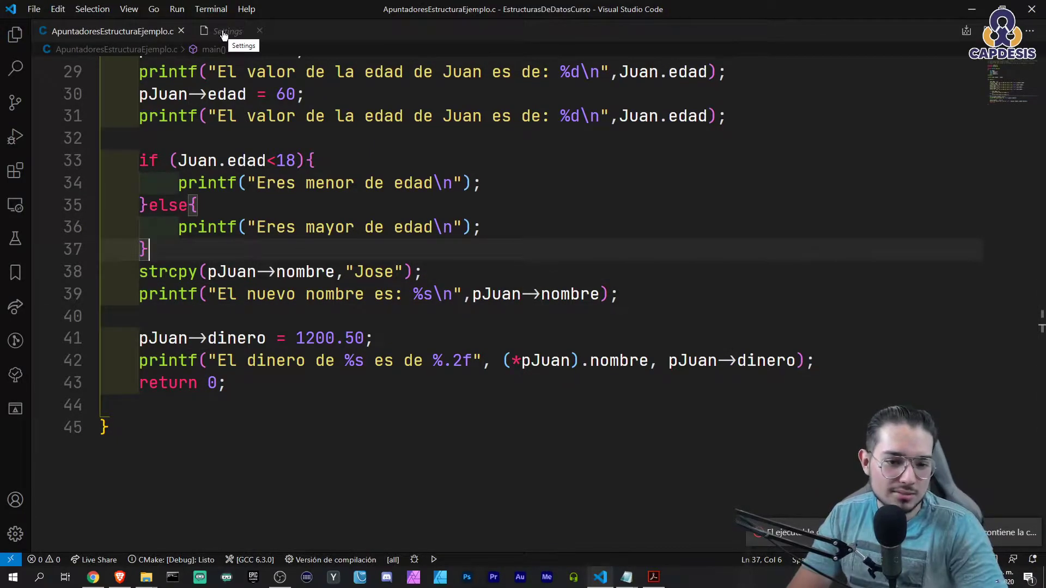
pyautogui.doubleClick(529, 297)
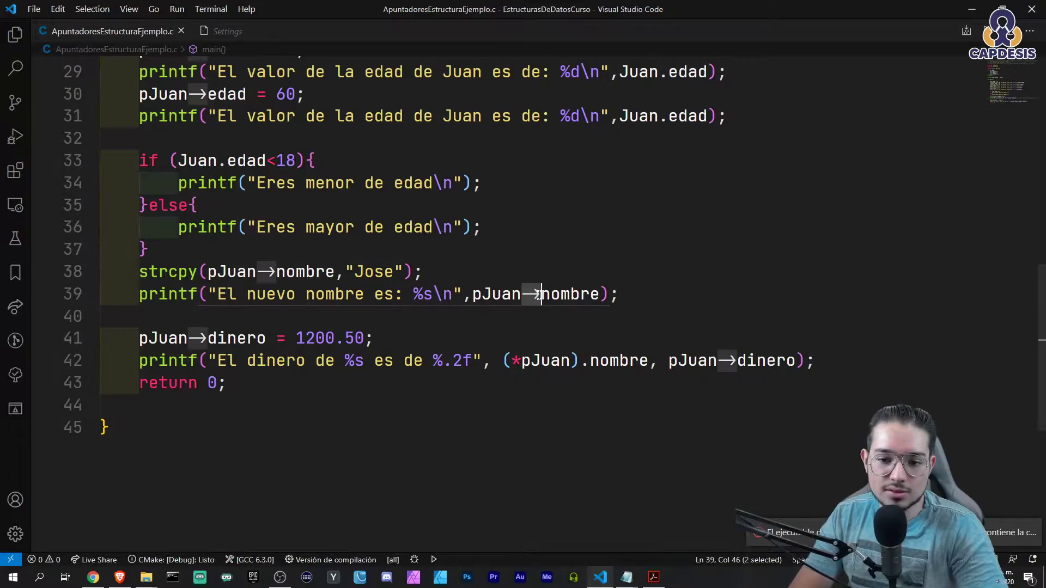
# Reopen the Font settings and edit Font Ligatures in settings.json.
pyautogui.click(218, 32)
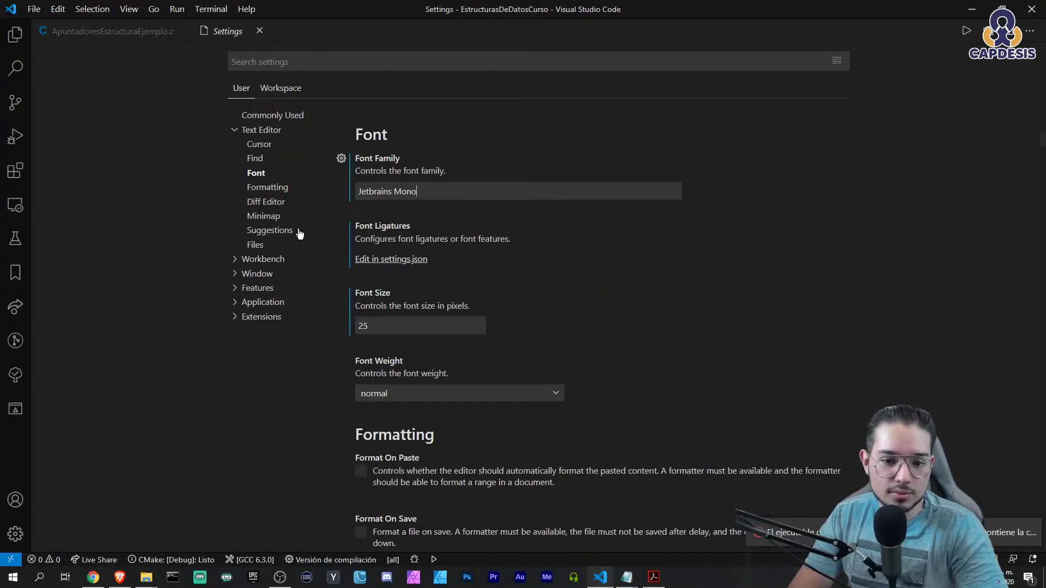
pyautogui.click(263, 130)
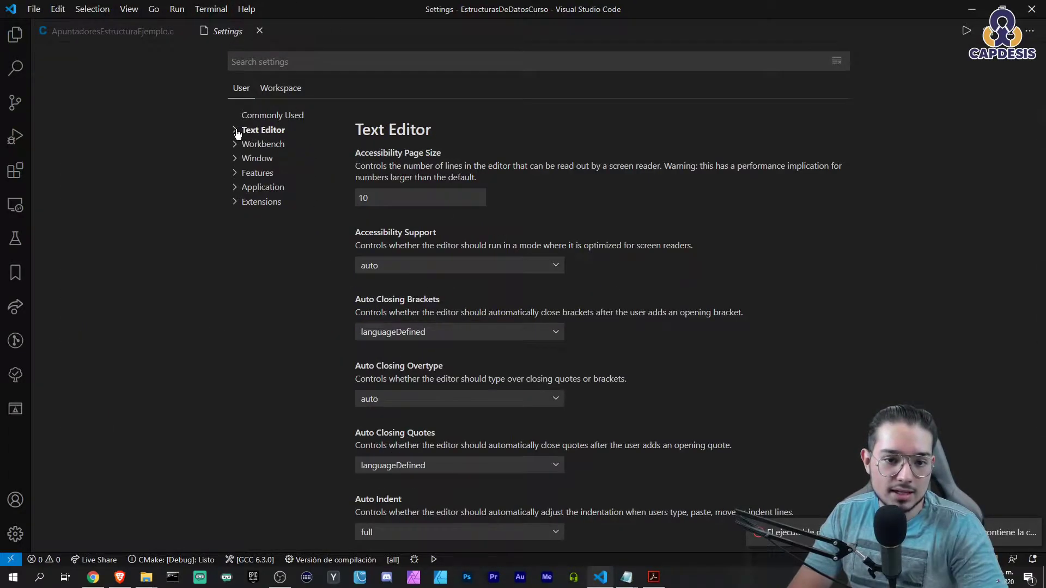
pyautogui.click(237, 130)
pyautogui.click(259, 31)
pyautogui.click(34, 9)
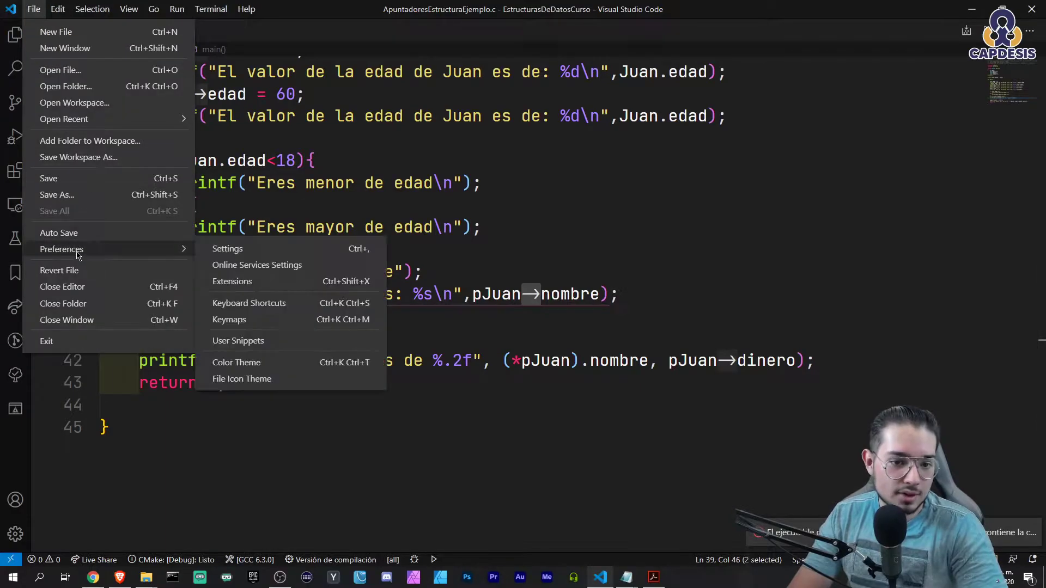
pyautogui.click(240, 249)
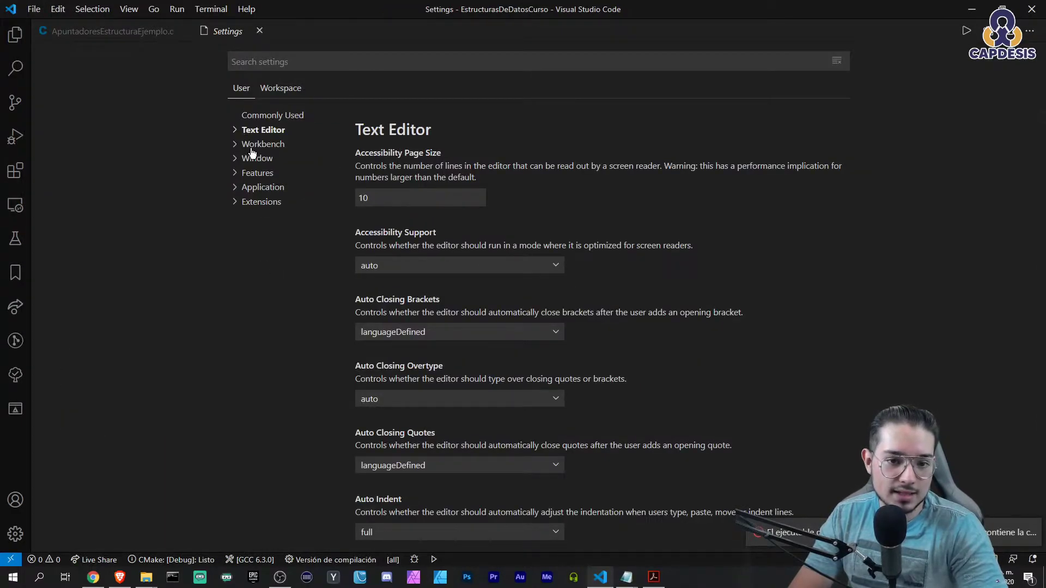
pyautogui.click(264, 176)
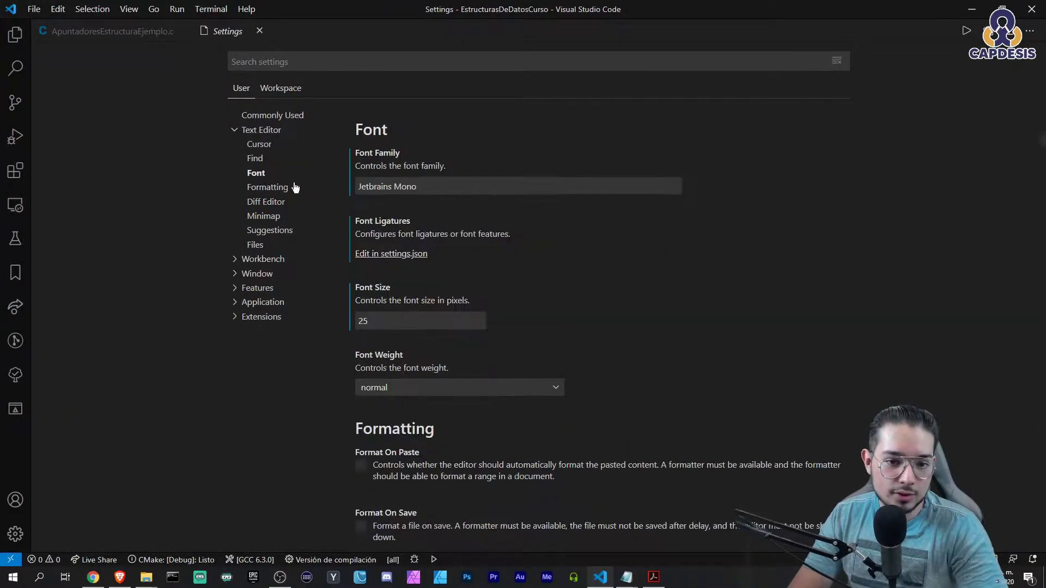
pyautogui.tripleClick(397, 184)
pyautogui.scroll(-2, 468, 192)
pyautogui.scroll(3, 468, 192)
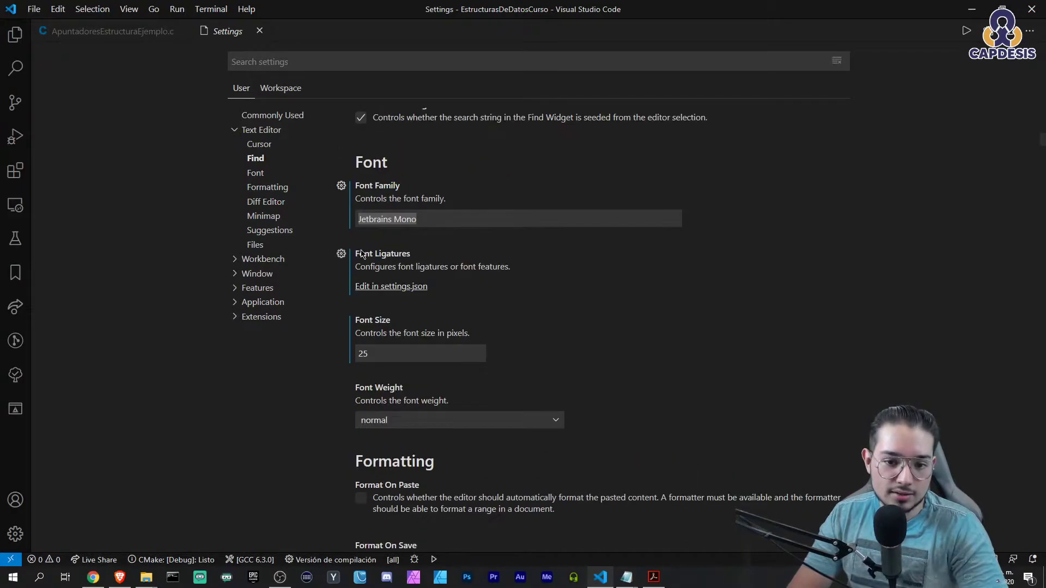
pyautogui.moveTo(358, 253); pyautogui.dragTo(410, 254)
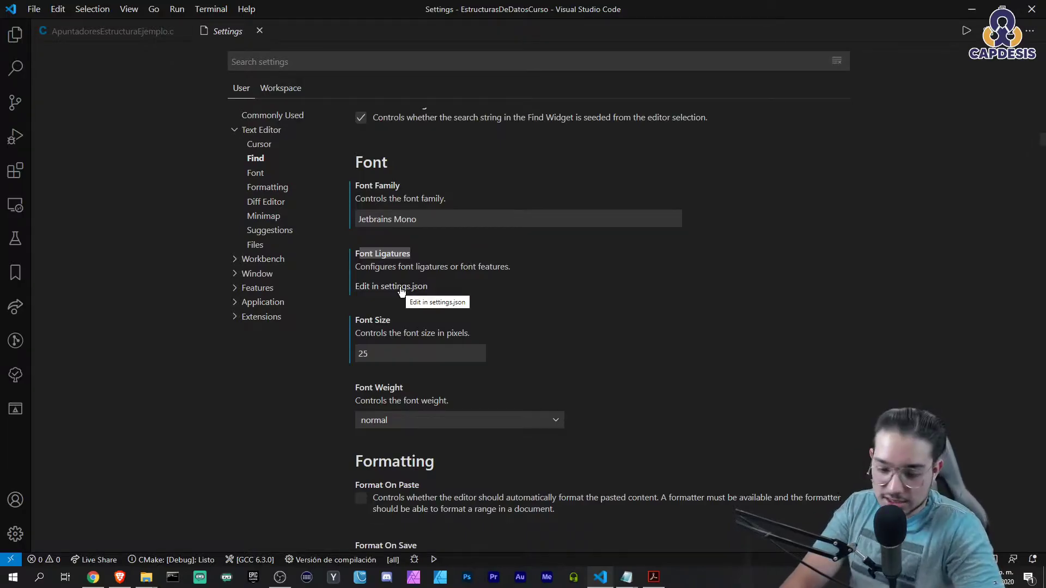
pyautogui.click(391, 286)
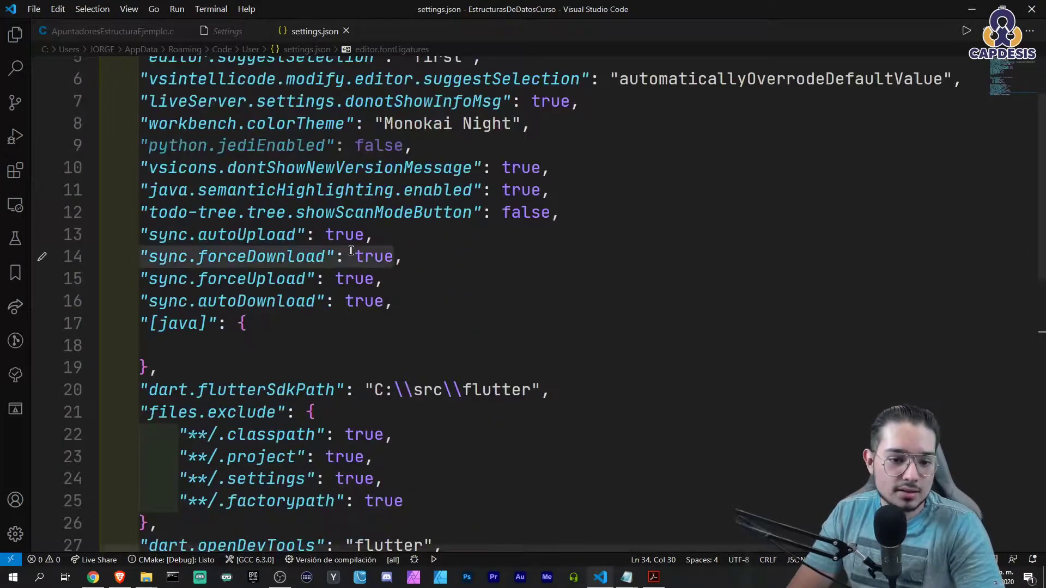
# Set editor.fontLigatures to false, save, and view the C file without ligatures.
pyautogui.scroll(2, 350, 254)
pyautogui.scroll(-2, 350, 253)
pyautogui.scroll(-4, 350, 254)
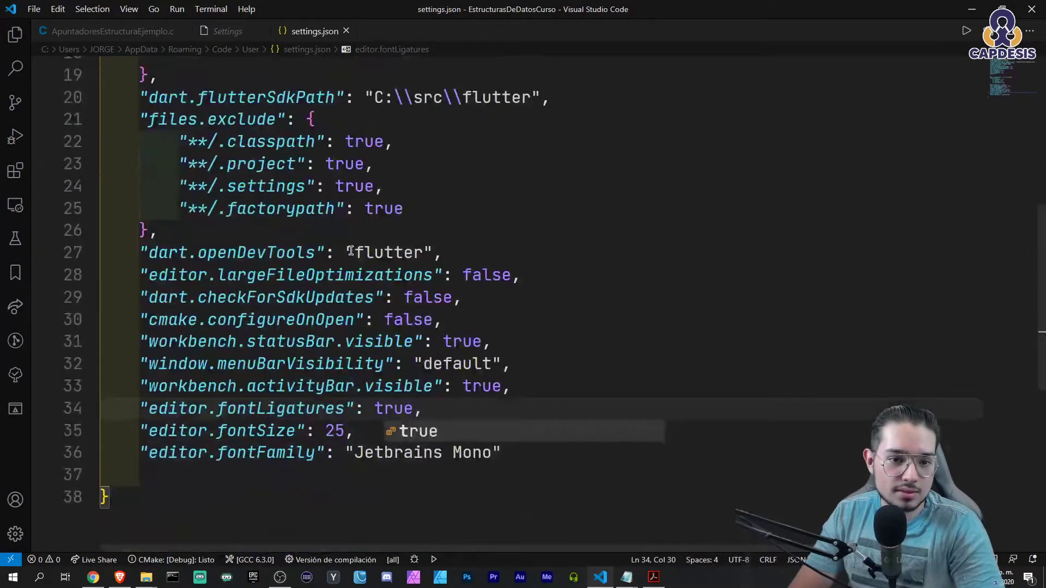
pyautogui.scroll(-1, 350, 251)
pyautogui.press('Return')
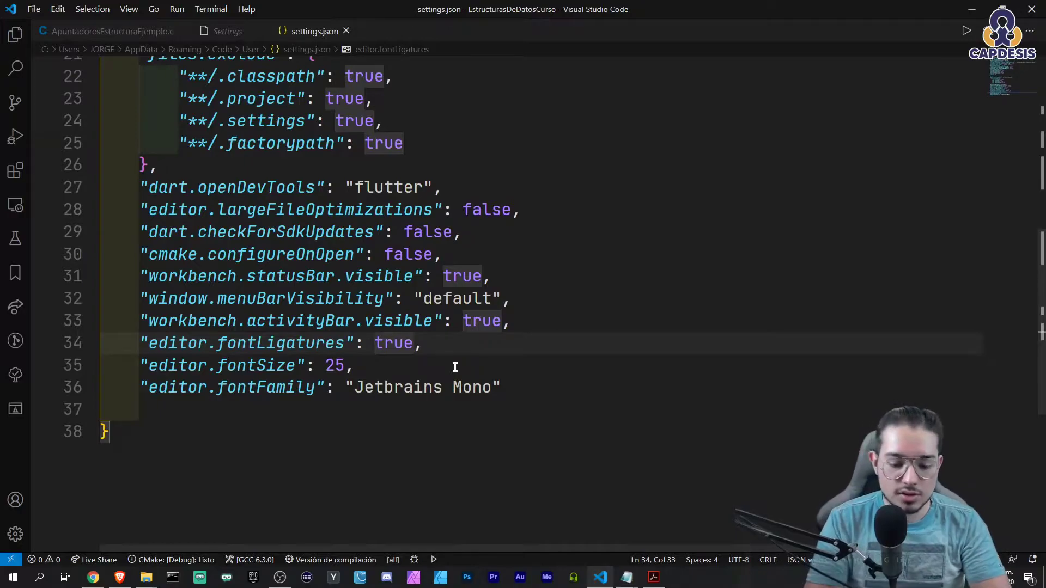
pyautogui.press('BackSpace')
pyautogui.press('BackSpace')
pyautogui.press('BackSpace')
pyautogui.write('false')
pyautogui.click(607, 299)
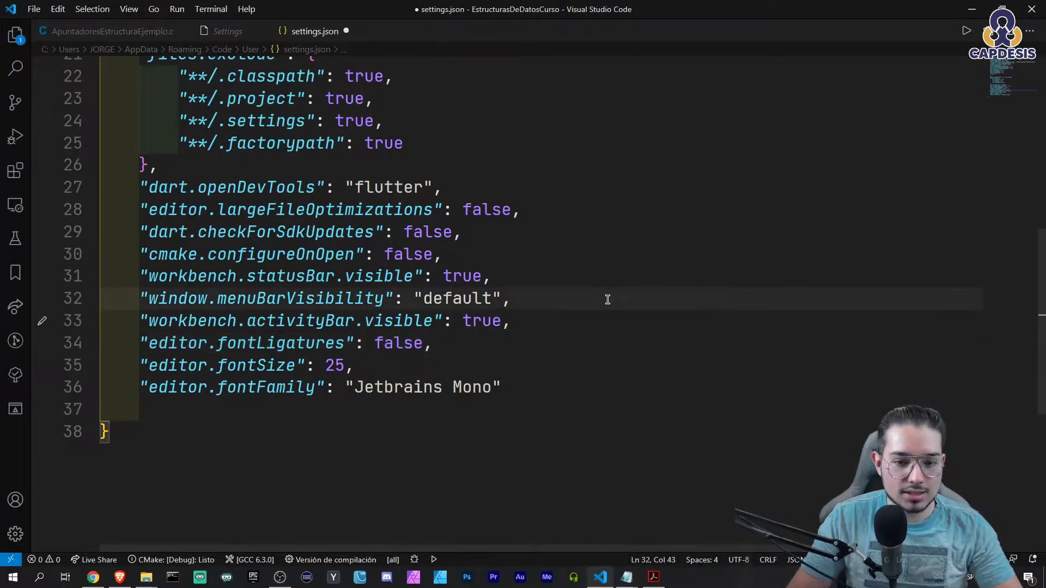
pyautogui.hotkey('ctrl', 's')
pyautogui.click(115, 32)
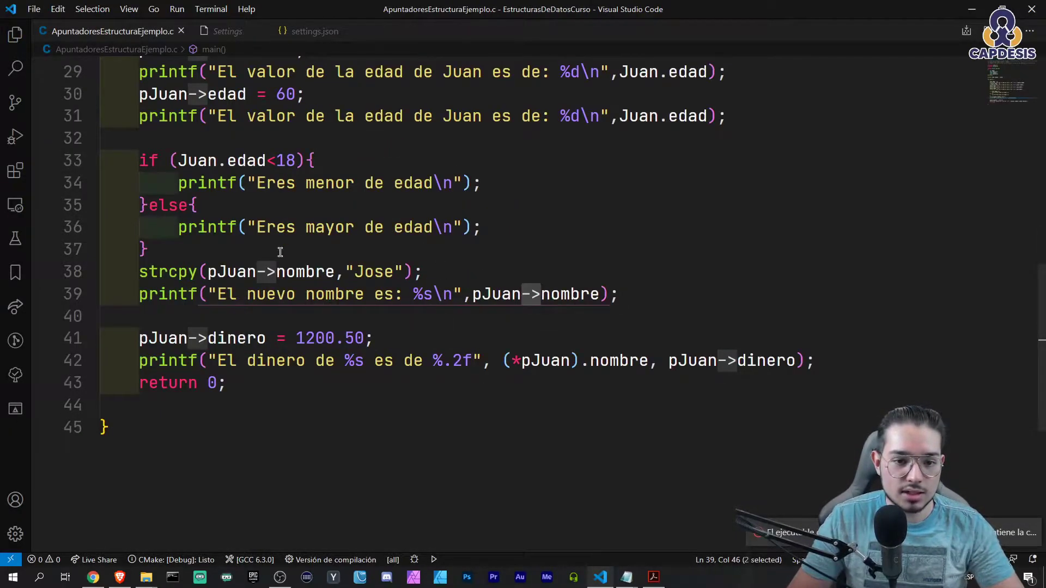
pyautogui.click(312, 410)
# Restore editor.fontLigatures to true, save, and return to the C file.
pyautogui.hotkey('ctrl', 'pagedown')
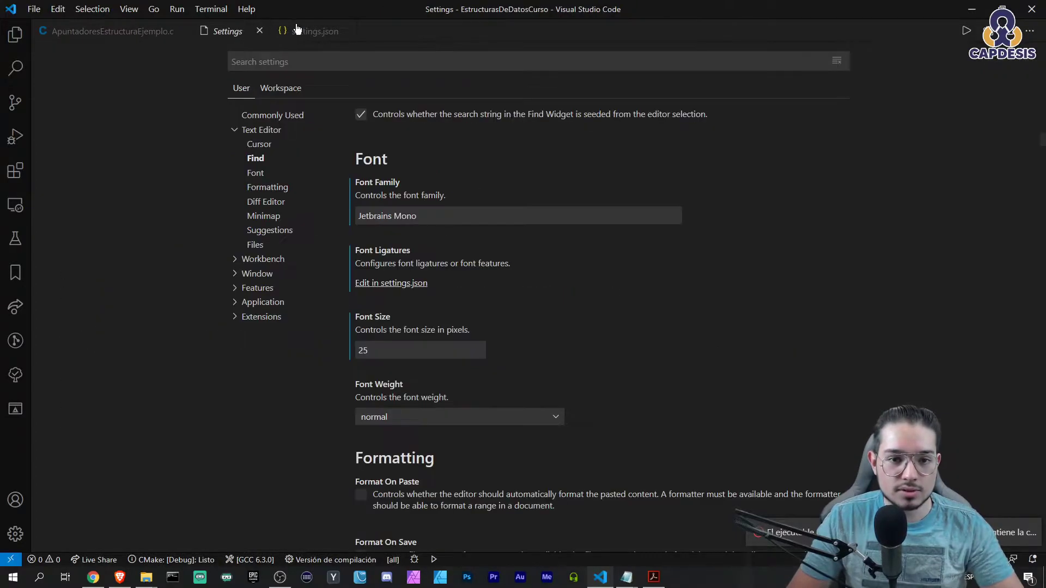
pyautogui.hotkey('ctrl', 'pagedown')
pyautogui.moveTo(423, 345); pyautogui.dragTo(376, 345)
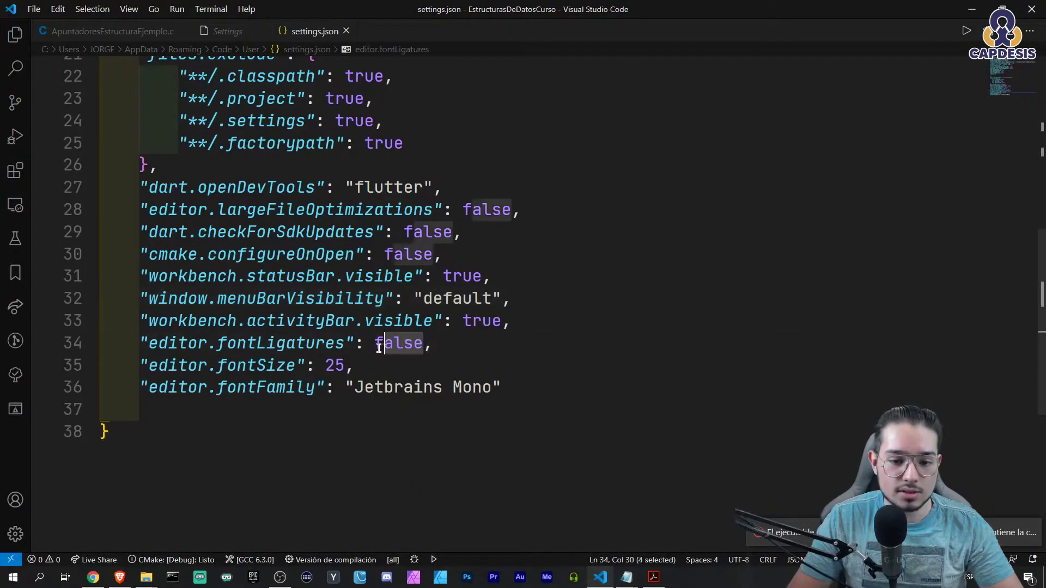
pyautogui.write('true')
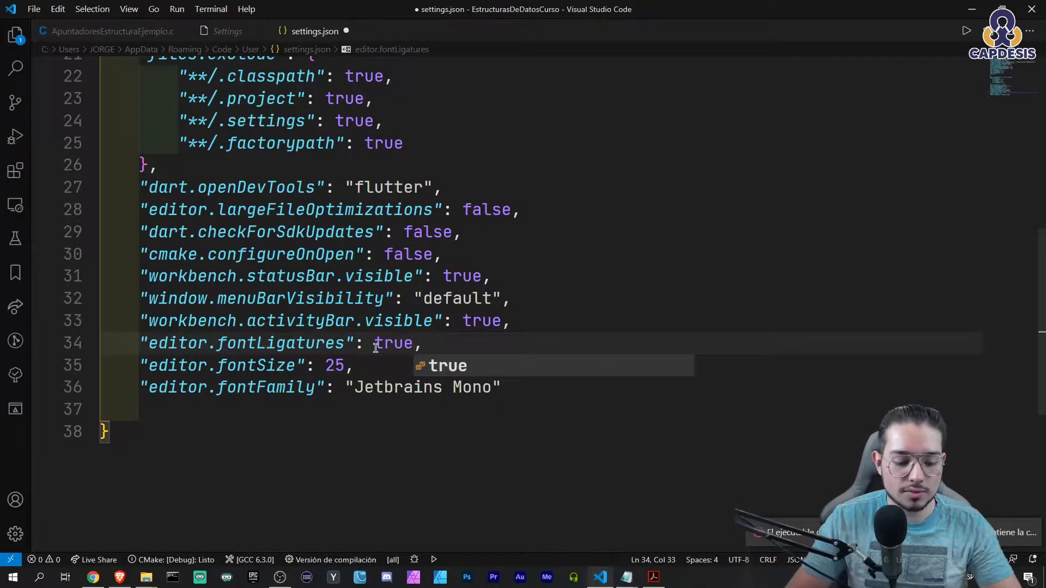
pyautogui.hotkey('ctrl', 's')
pyautogui.click(126, 32)
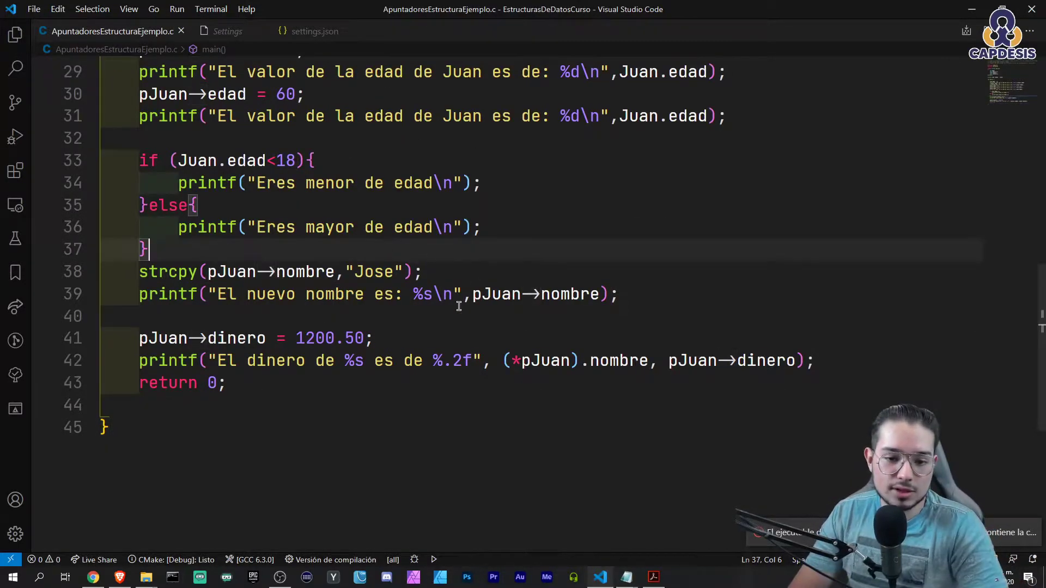
# Add sample operator lines !=, ->, =>, == and === below the code.
pyautogui.scroll(-3, 166, 364)
pyautogui.click(166, 364)
pyautogui.press('Return')
pyautogui.press('Return')
pyautogui.write('!')
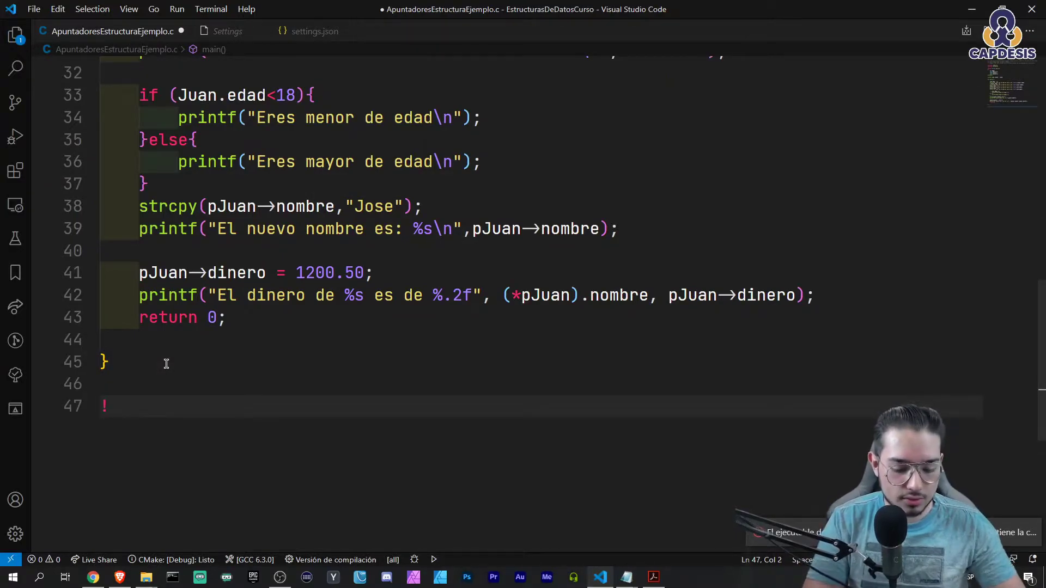
pyautogui.write('=')
pyautogui.press('Return')
pyautogui.write('->')
pyautogui.press('Return')
pyautogui.write('=')
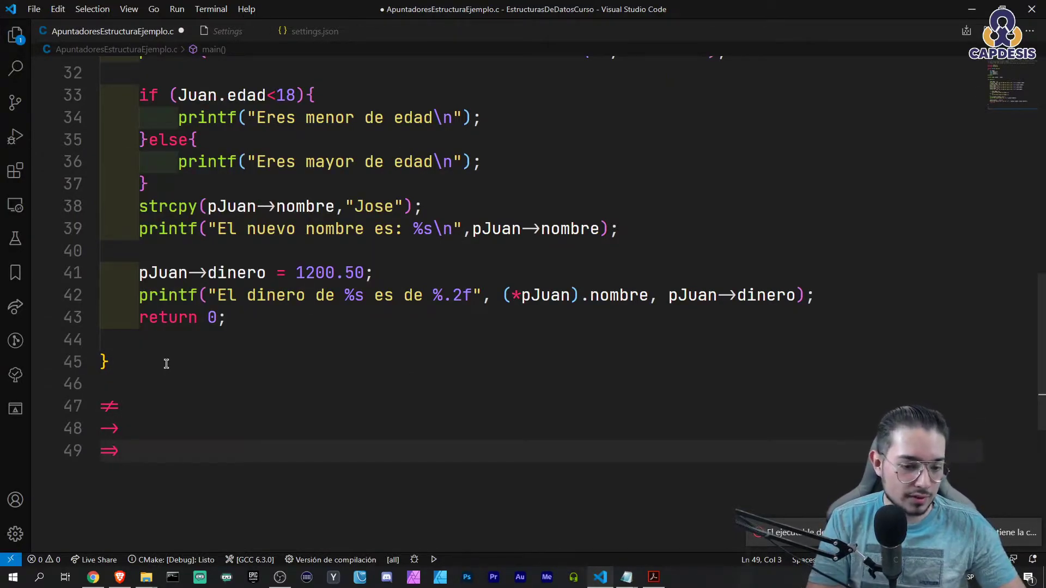
pyautogui.press('Return')
pyautogui.write('==')
pyautogui.press('Return')
pyautogui.write('==')
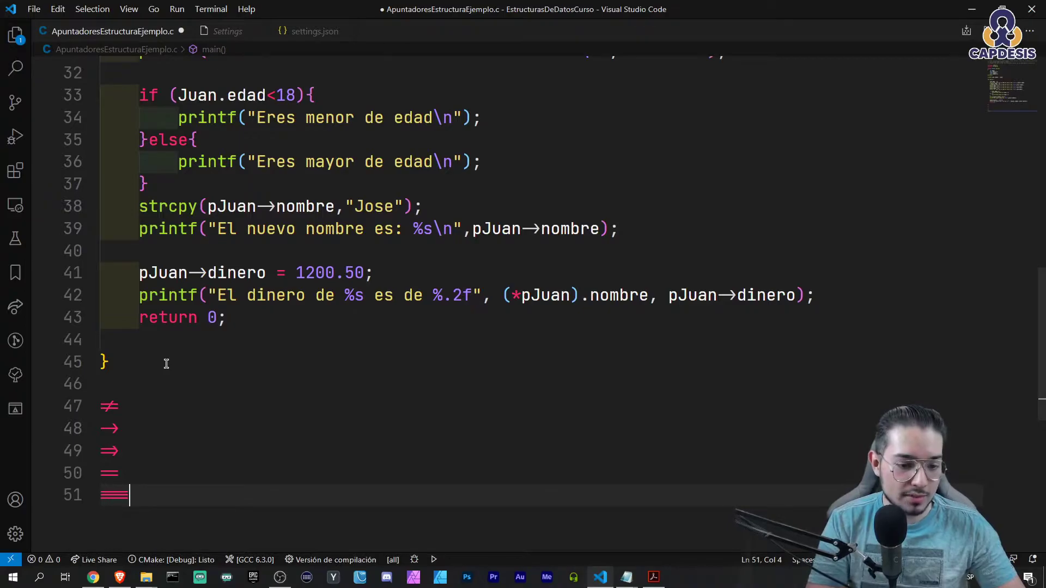
pyautogui.press('Return')
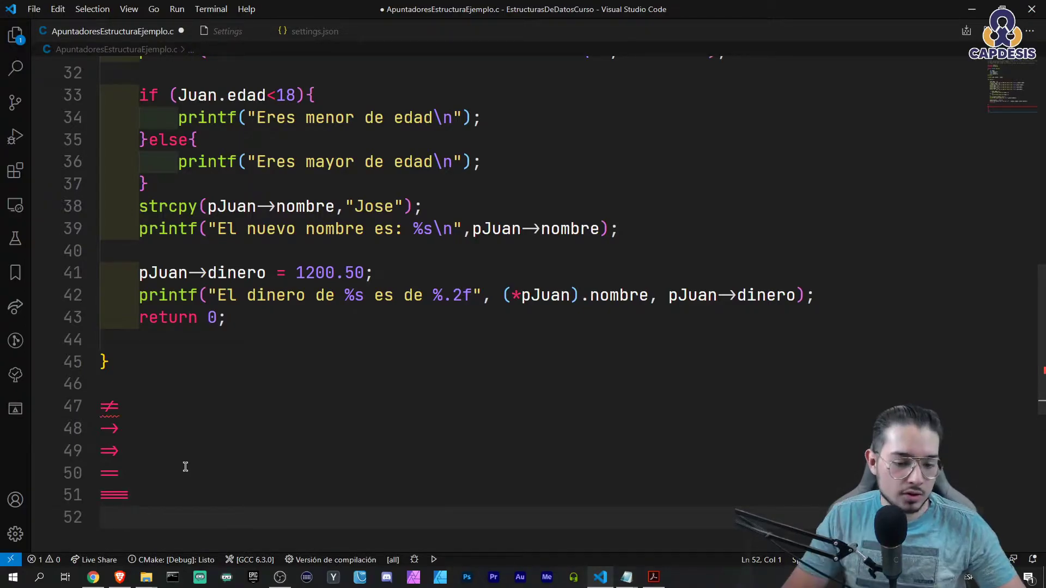
# Zoom the editor and point out each ligature on lines 47–51.
pyautogui.hotkey('ctrl', '-')
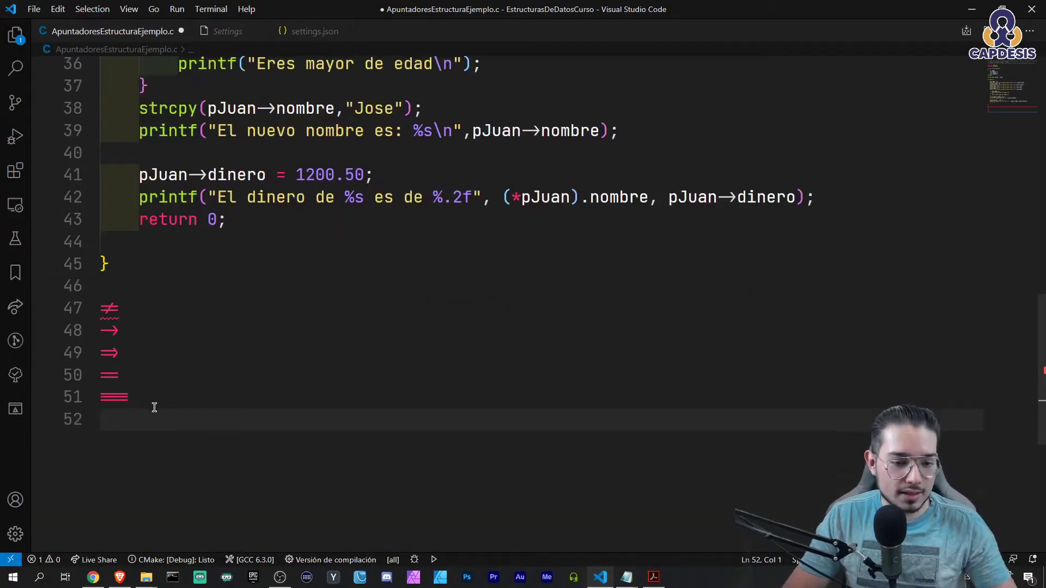
pyautogui.hotkey('ctrl', '+')
pyautogui.hotkey('ctrl', '+')
pyautogui.hotkey('ctrl', '+')
pyautogui.click(258, 170)
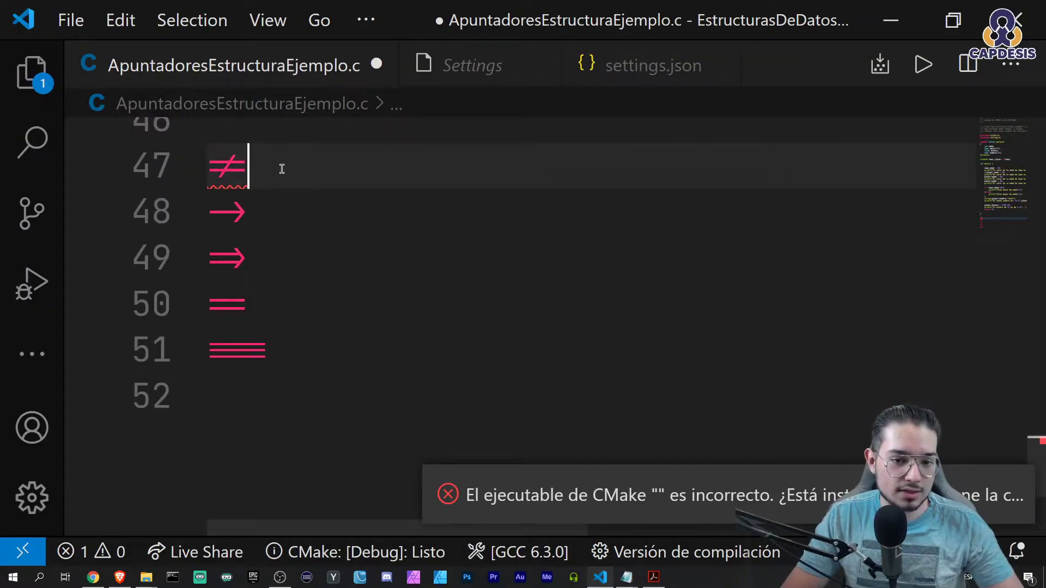
pyautogui.click(257, 214)
pyautogui.click(263, 262)
pyautogui.click(250, 311)
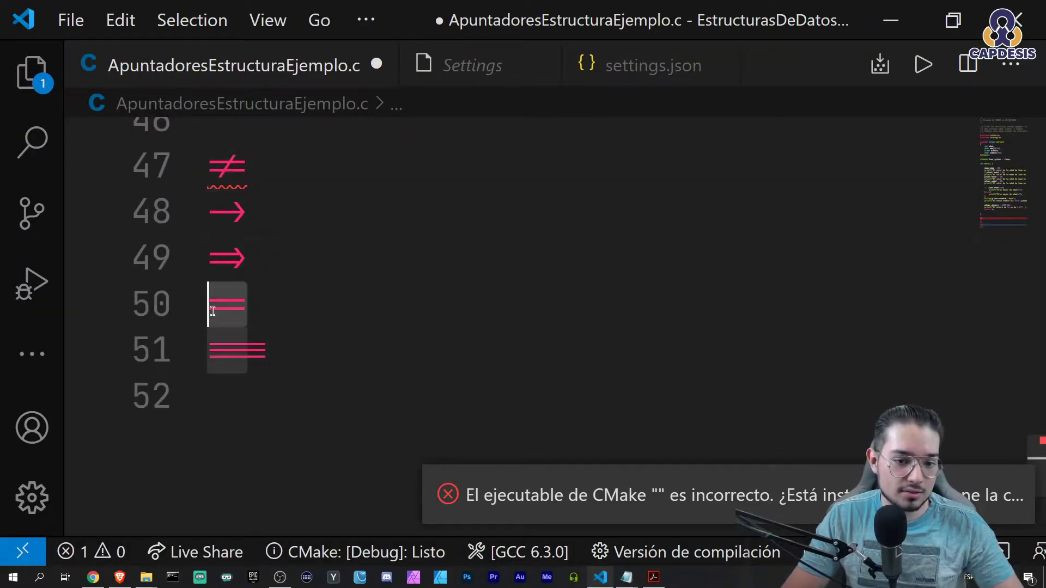
pyautogui.click(343, 354)
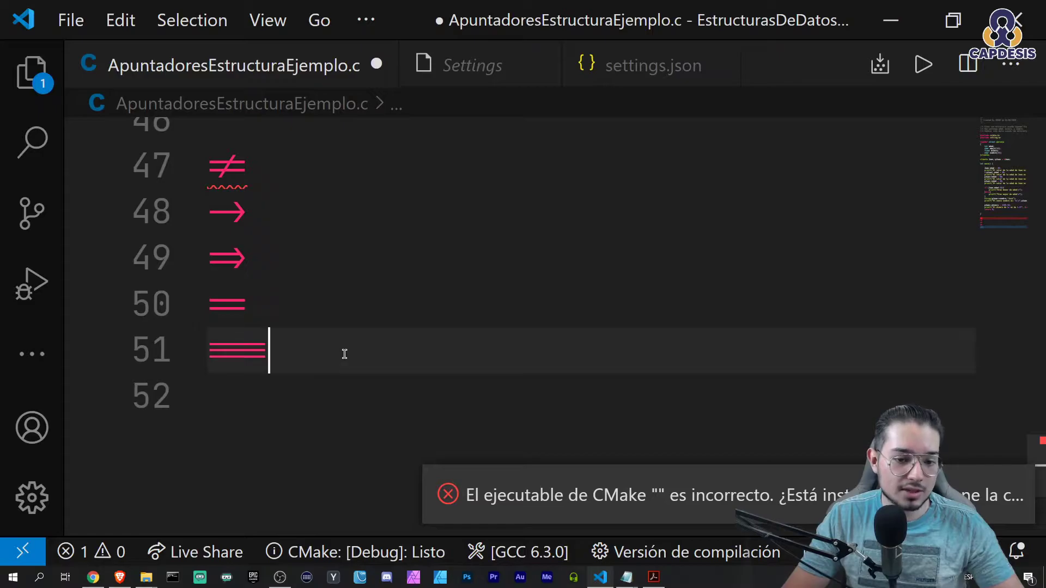
# Set editor.fontLigatures to false in settings.json and save.
pyautogui.click(637, 65)
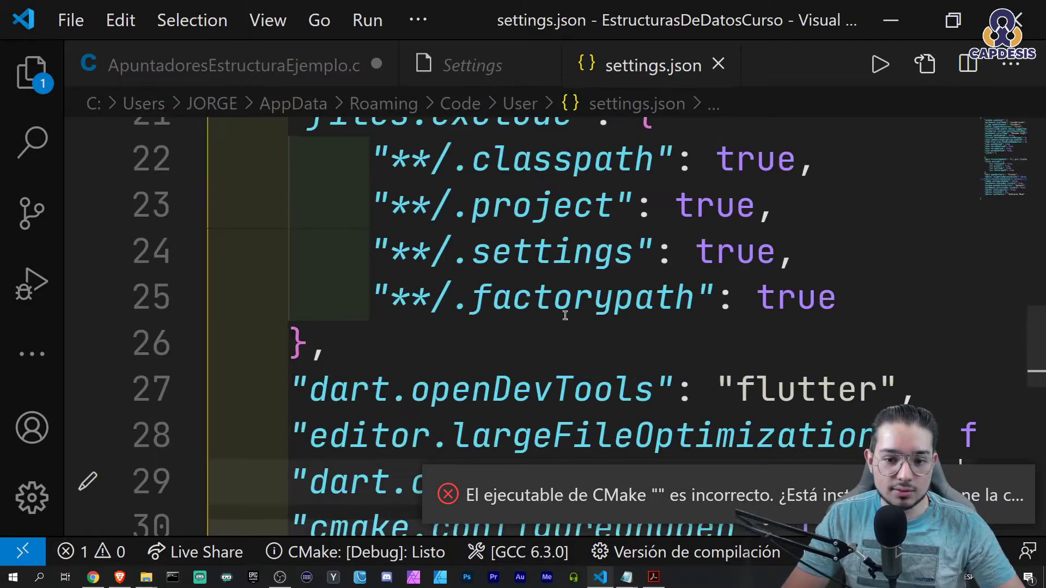
pyautogui.scroll(-4, 796, 238)
pyautogui.doubleClick(817, 240)
pyautogui.write('false')
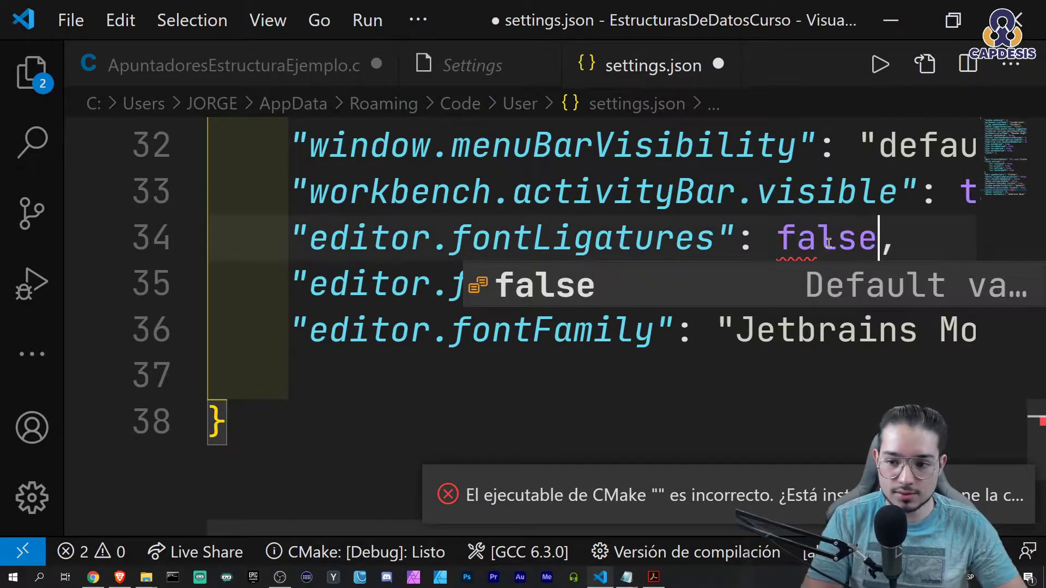
pyautogui.hotkey('ctrl', 's')
# Add <=, >= and :; sample lines after line 51 of the C file.
pyautogui.click(264, 65)
pyautogui.click(337, 250)
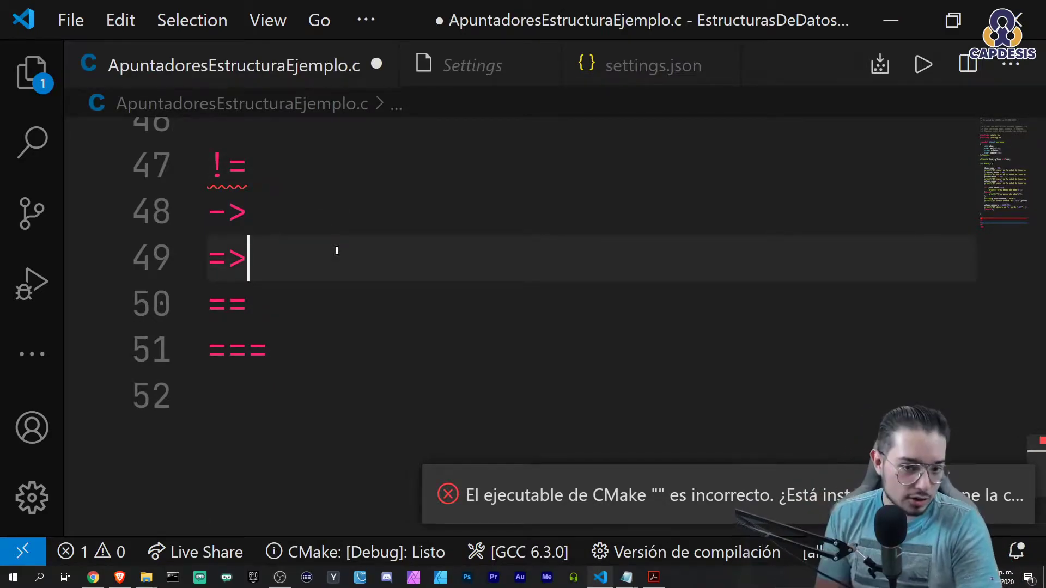
pyautogui.click(300, 343)
pyautogui.press('Return')
pyautogui.write('<')
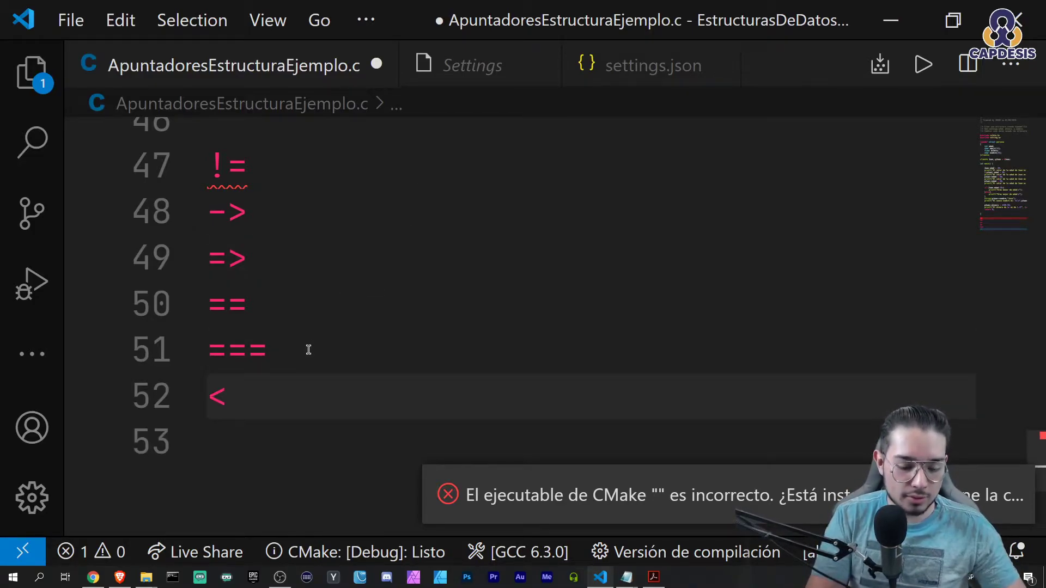
pyautogui.write('=')
pyautogui.press('Return')
pyautogui.write('>')
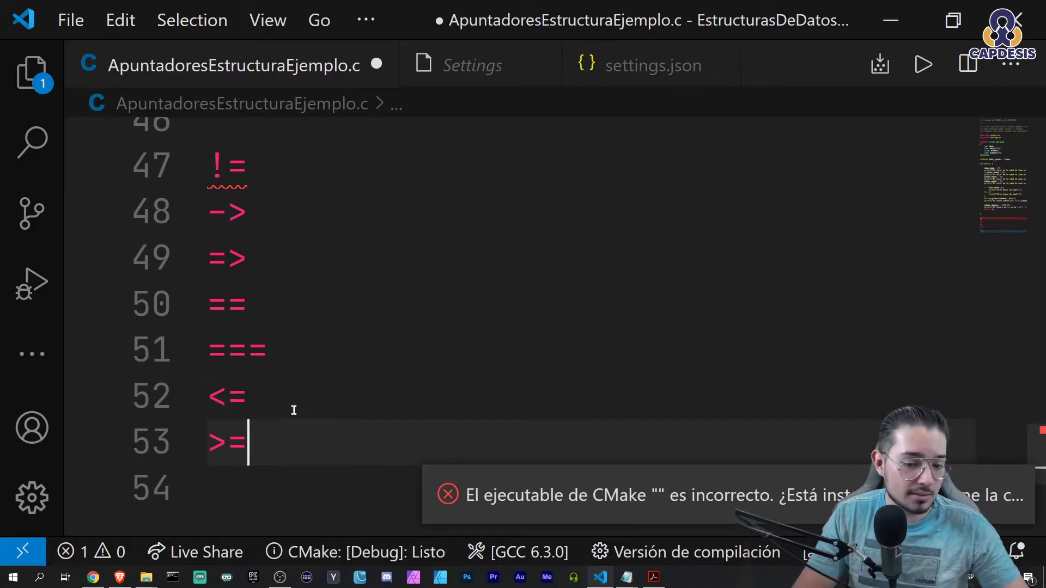
pyautogui.press('Escape')
pyautogui.press('Return')
pyautogui.write(':')
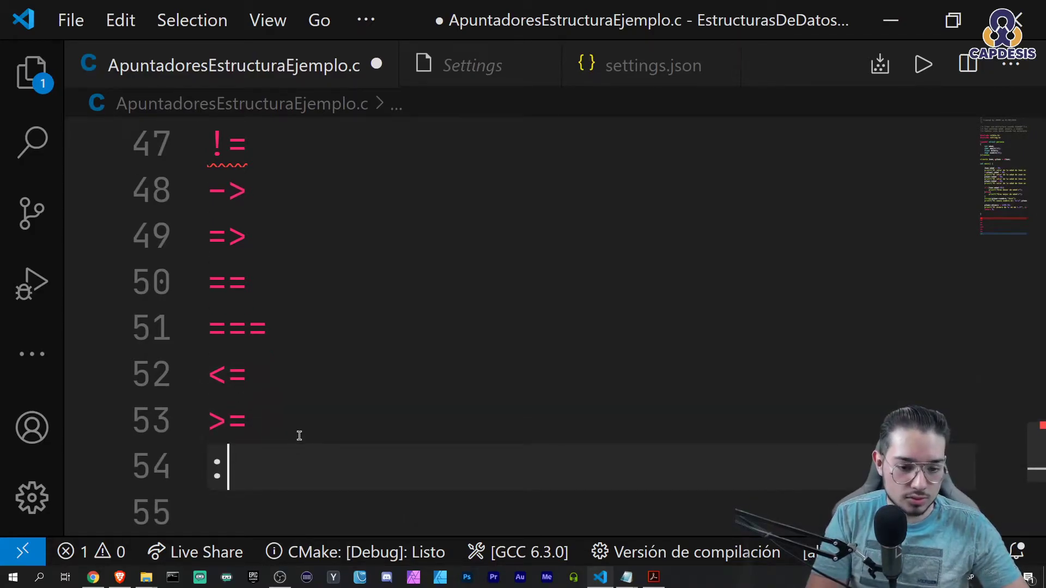
# Select the :; characters on line 54 to inspect how they render.
pyautogui.scroll(-1, 300, 436)
pyautogui.moveTo(248, 428); pyautogui.dragTo(208, 429)
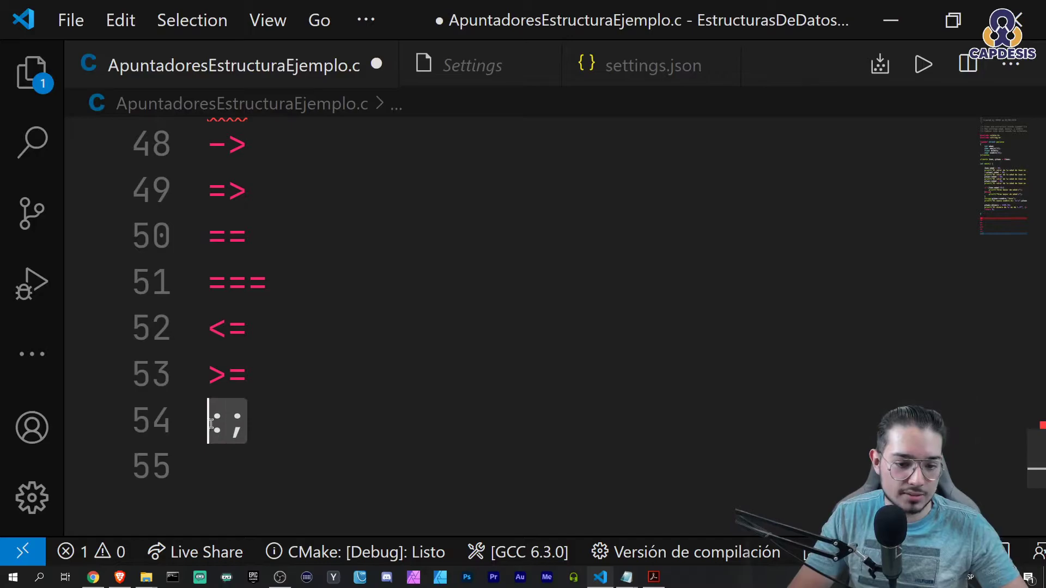
pyautogui.click(207, 429)
pyautogui.doubleClick(251, 425)
pyautogui.click(243, 430)
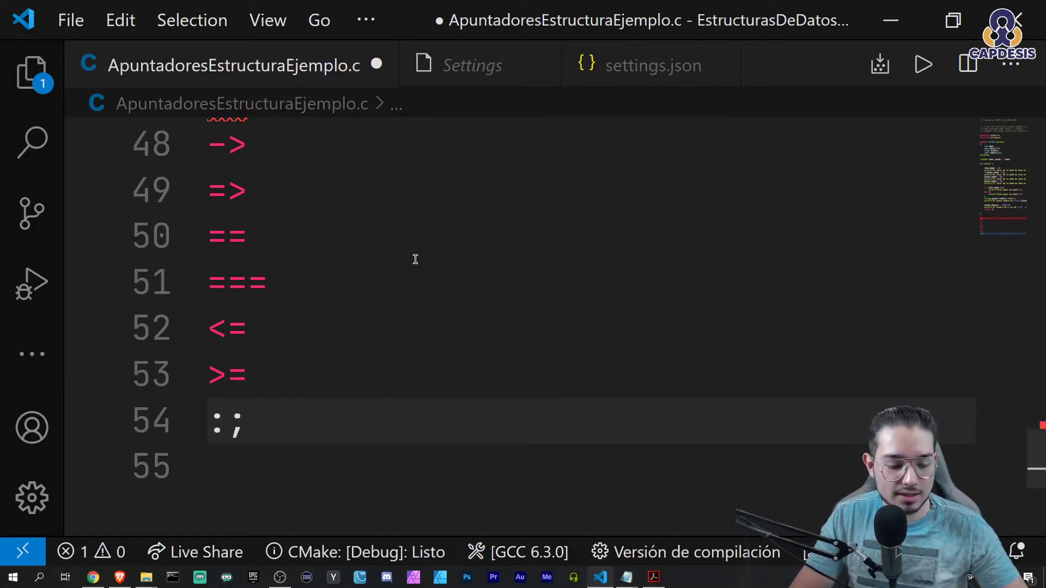
# Set editor.fontLigatures back to true in settings.json and save.
pyautogui.click(648, 66)
pyautogui.doubleClick(823, 238)
pyautogui.write('tr')
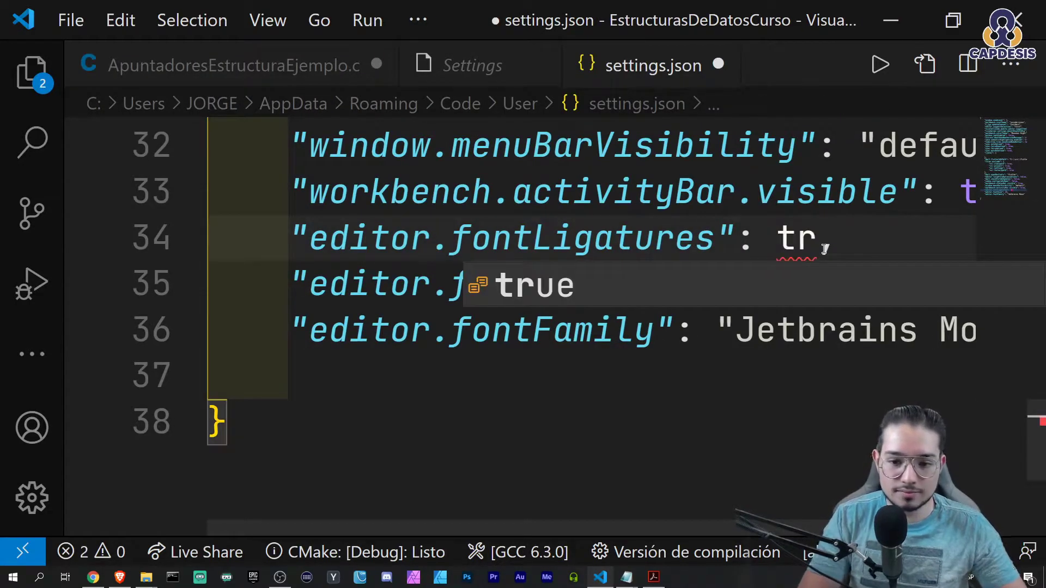
pyautogui.press('Tab')
pyautogui.hotkey('ctrl', 's')
# Check that <= and >= on lines 52–53 now render as ligatures.
pyautogui.click(279, 65)
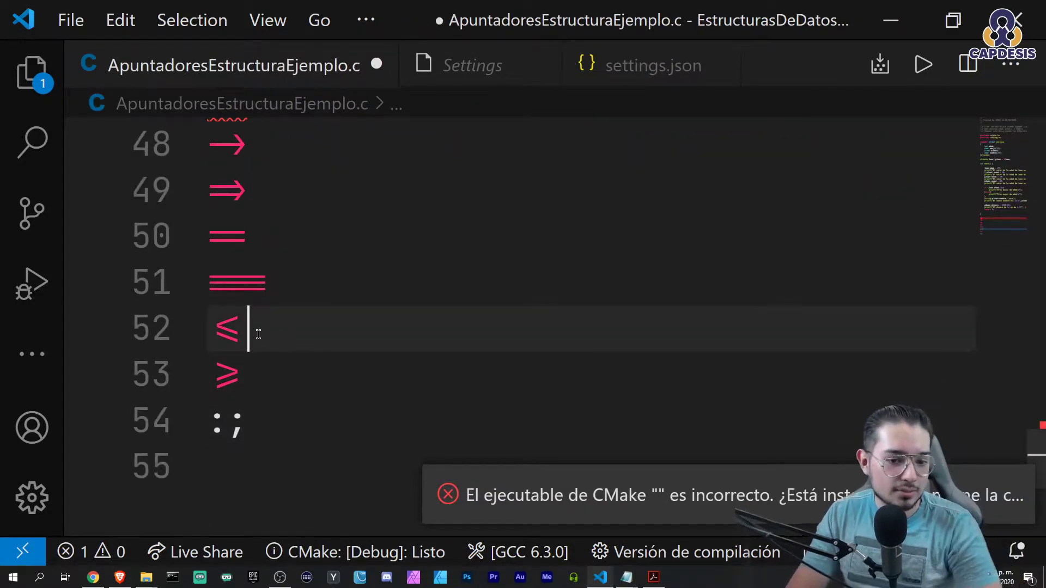
pyautogui.doubleClick(259, 332)
pyautogui.click(304, 332)
pyautogui.click(233, 393)
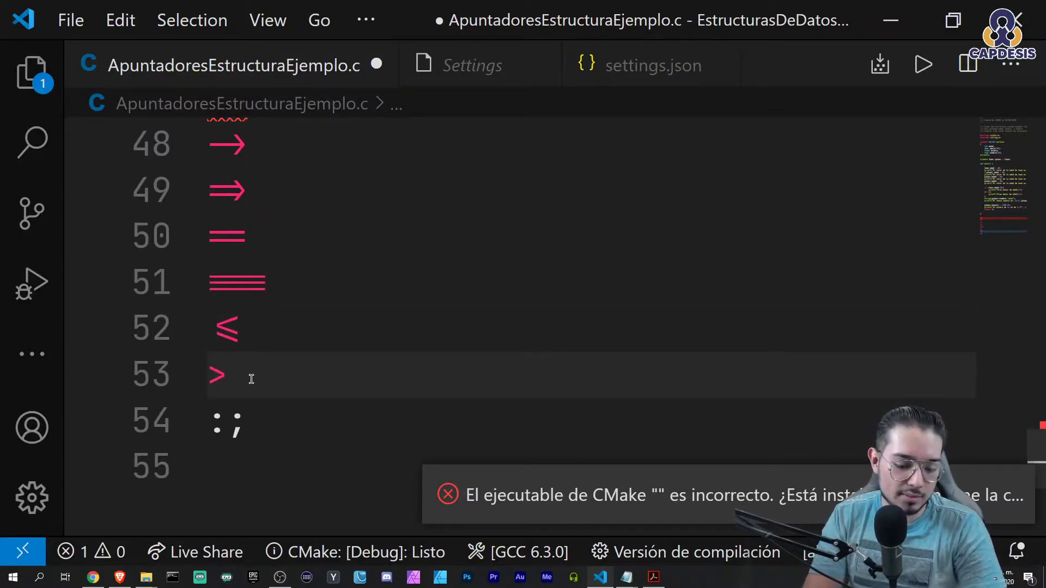
pyautogui.write('=')
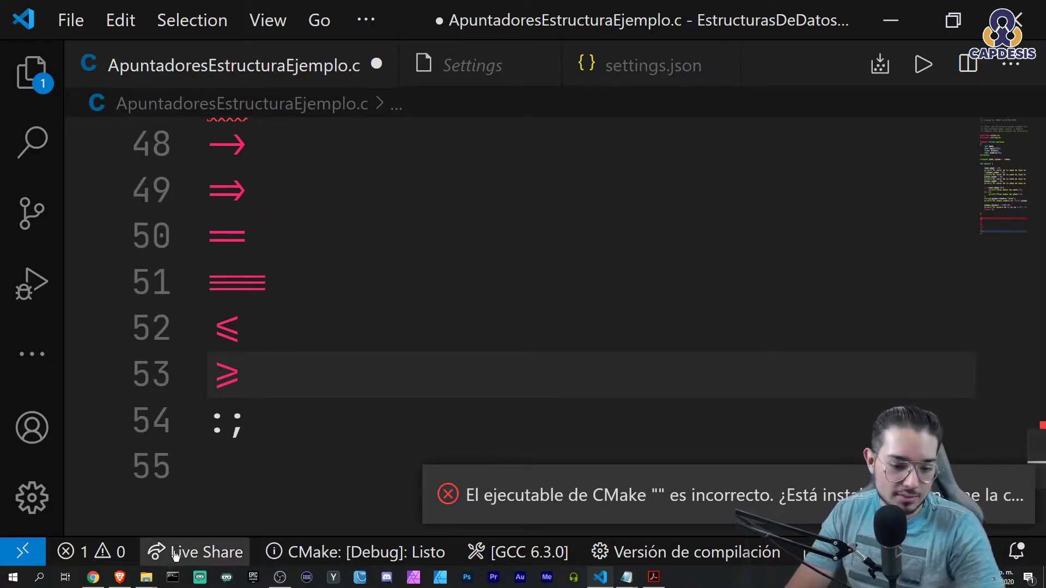
# Switch to the JetBrains Mono page in Brave and read its italics and open-source sections.
pyautogui.click(119, 575)
pyautogui.scroll(-5, 367, 261)
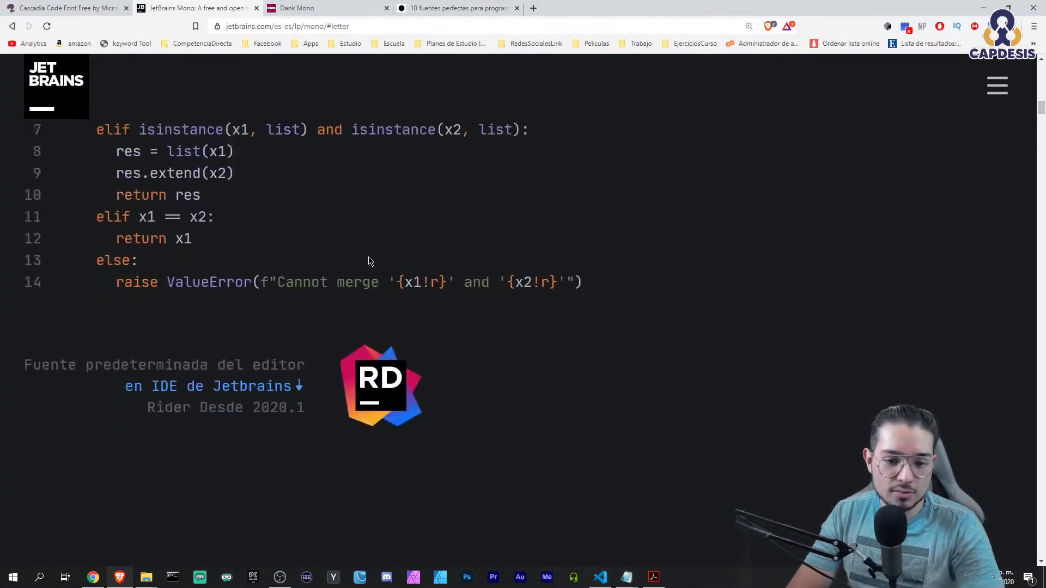
pyautogui.scroll(-5, 370, 262)
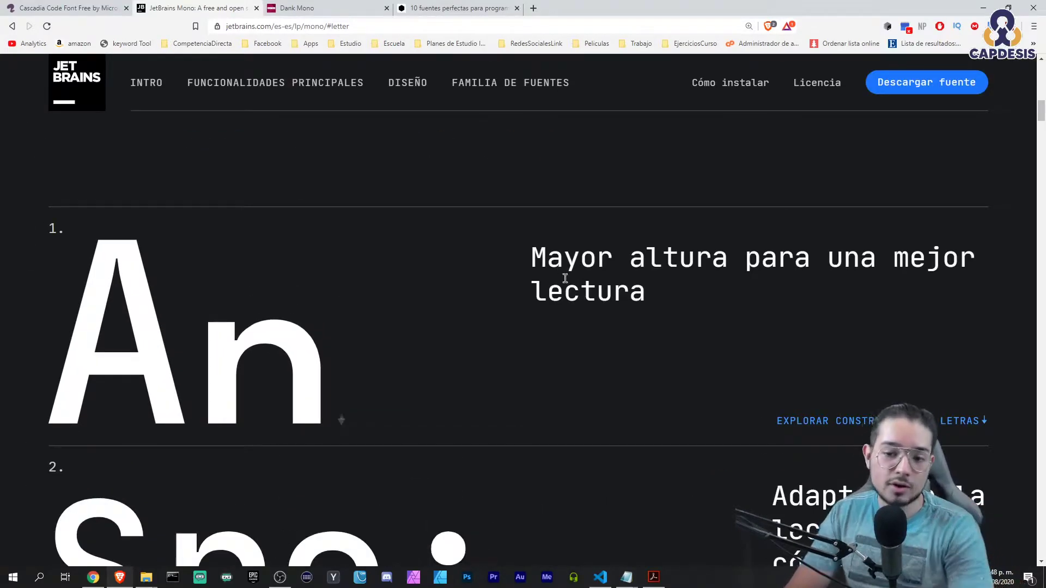
pyautogui.scroll(-5, 578, 287)
pyautogui.scroll(1, 627, 283)
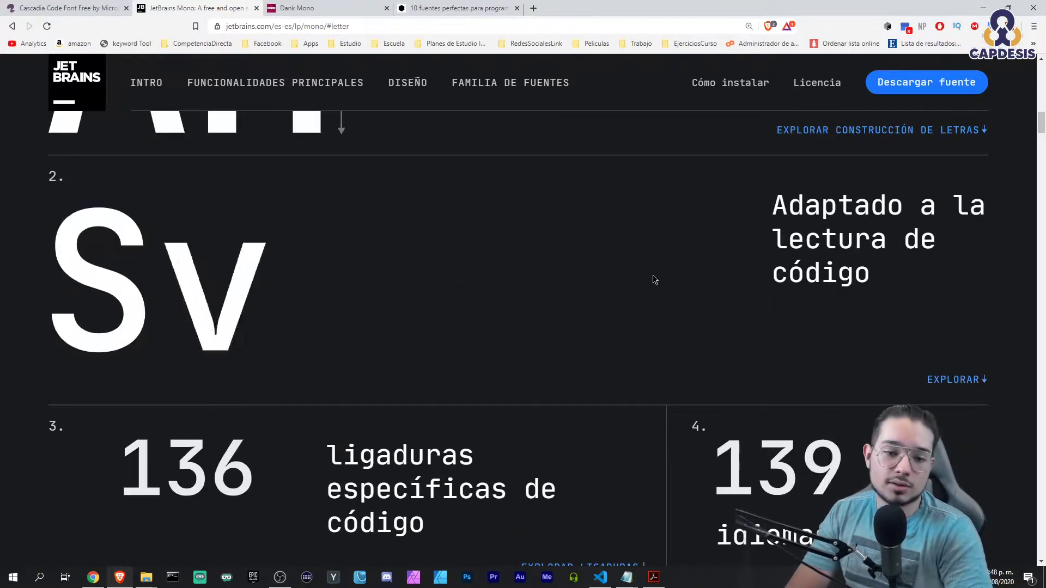
pyautogui.scroll(-2, 520, 270)
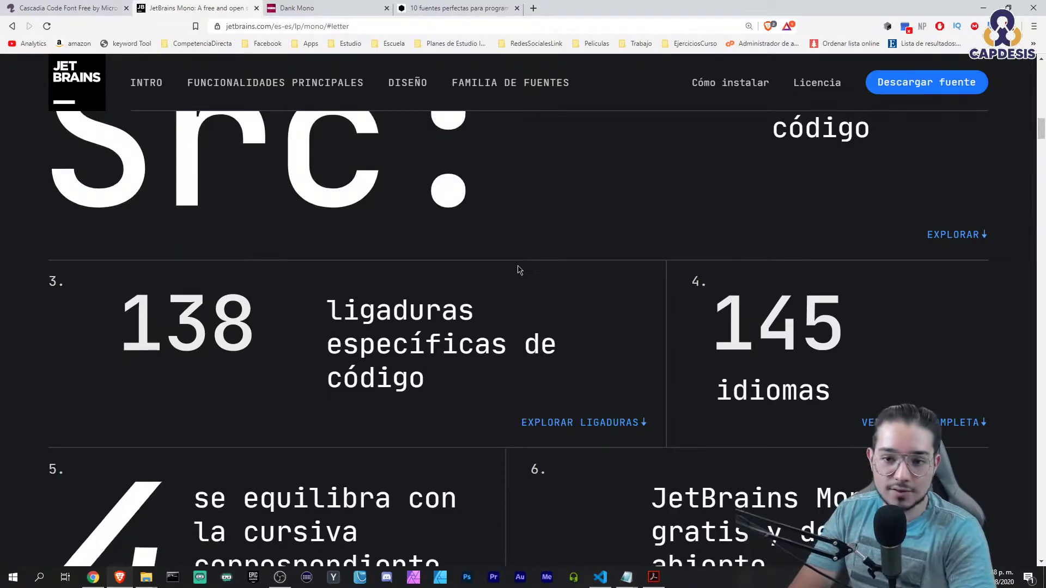
pyautogui.scroll(-1, 341, 327)
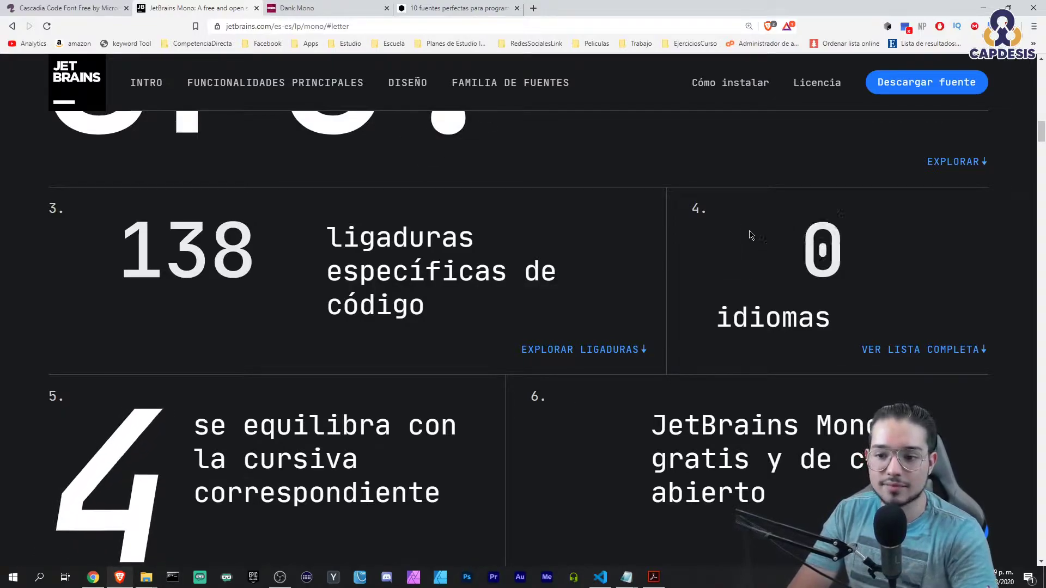
pyautogui.scroll(-3, 233, 224)
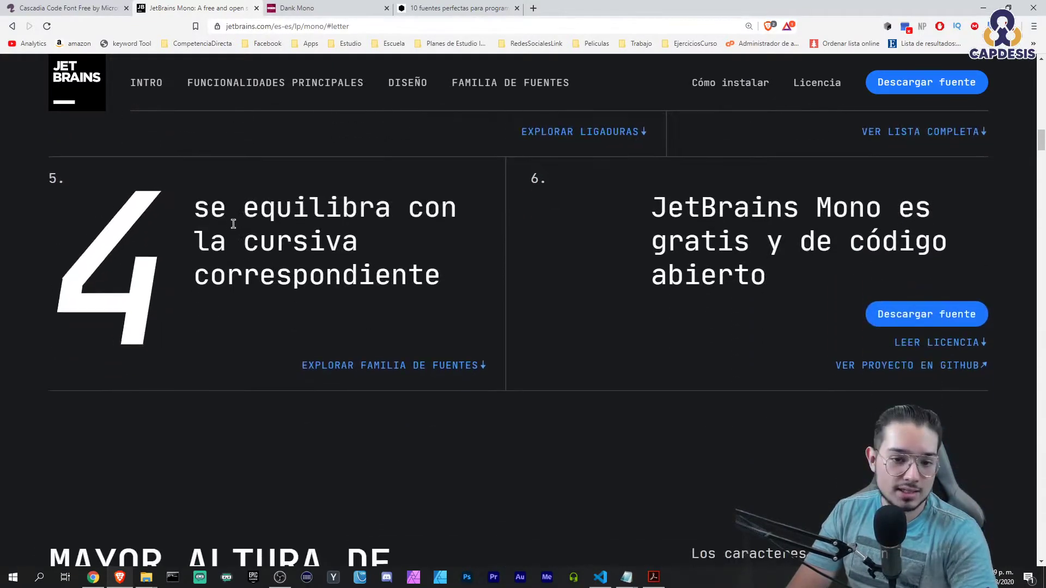
pyautogui.moveTo(201, 202); pyautogui.dragTo(441, 284)
pyautogui.click(192, 282)
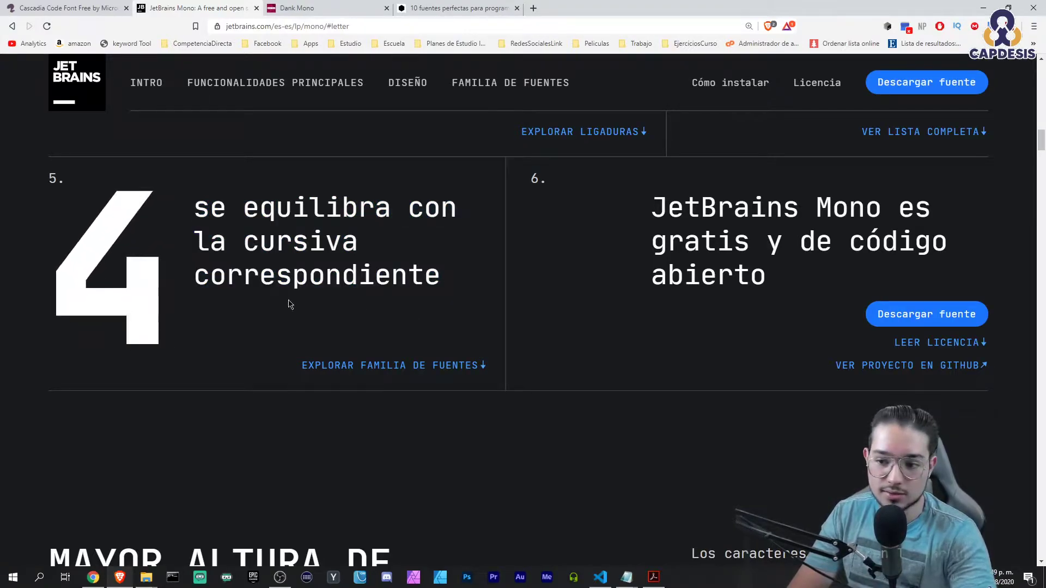
pyautogui.moveTo(652, 206)
pyautogui.mouseDown()
pyautogui.moveTo(812, 256)
pyautogui.moveTo(782, 277)
pyautogui.mouseUp()
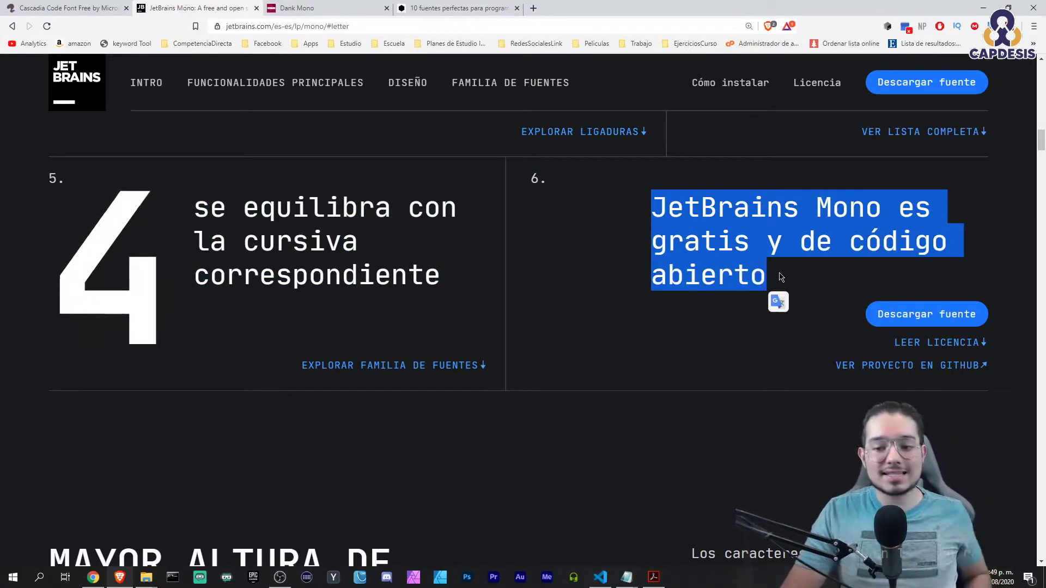
pyautogui.click(783, 279)
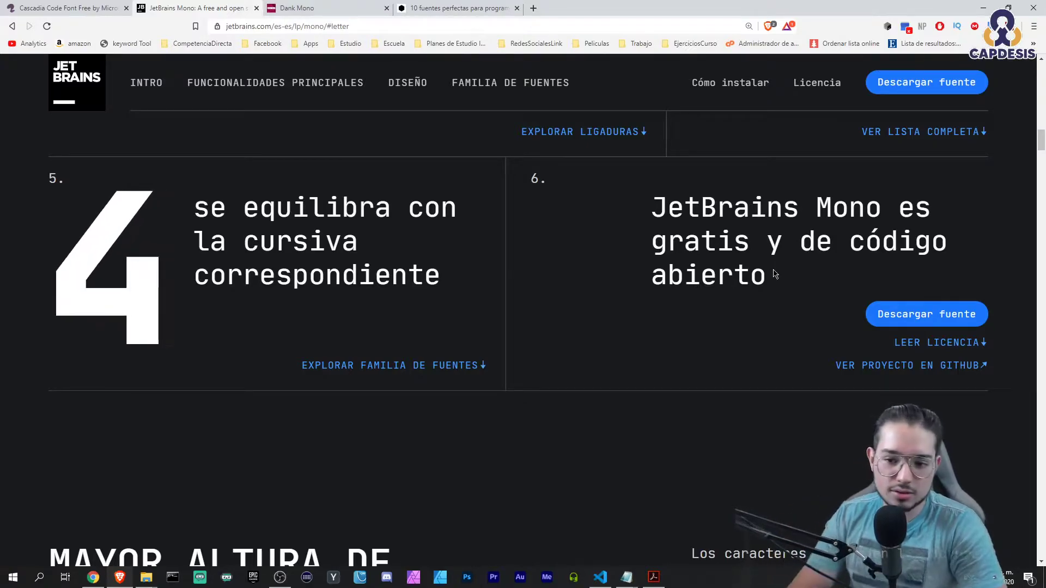
# Read the lowercase letter-height description, highlighting lines, down to the font comparison.
pyautogui.scroll(-2, 613, 334)
pyautogui.scroll(-4, 612, 333)
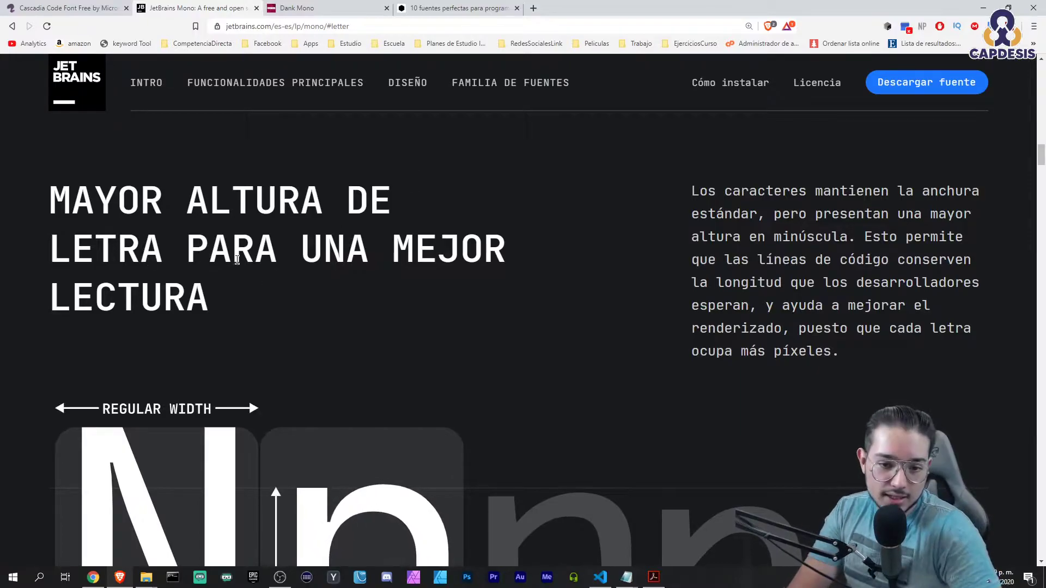
pyautogui.moveTo(691, 190); pyautogui.dragTo(922, 190)
pyautogui.moveTo(773, 214); pyautogui.dragTo(959, 213)
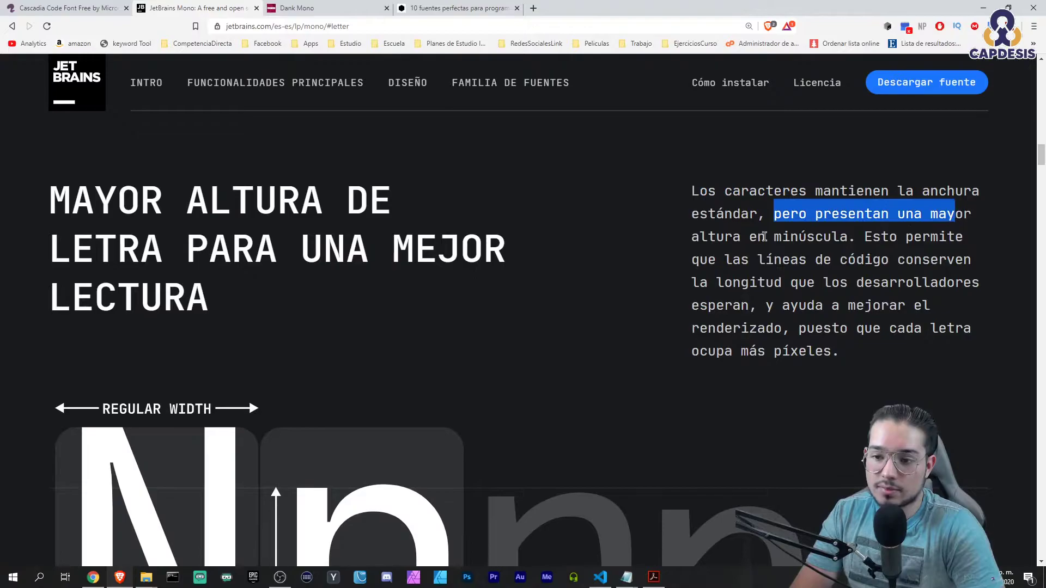
pyautogui.moveTo(733, 238); pyautogui.dragTo(839, 237)
pyautogui.moveTo(725, 260); pyautogui.dragTo(948, 260)
pyautogui.moveTo(724, 283); pyautogui.dragTo(856, 283)
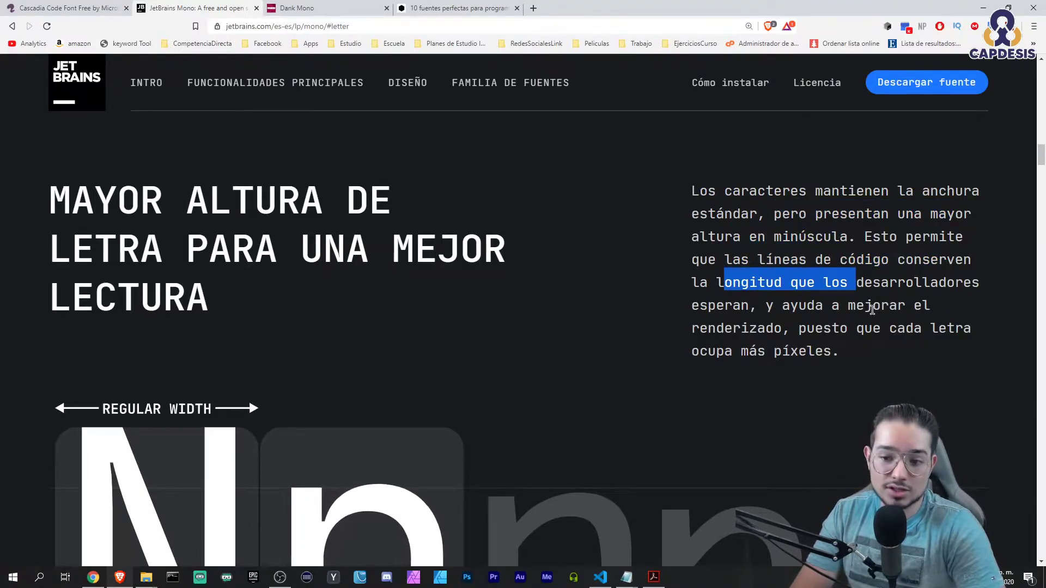
pyautogui.scroll(-3, 792, 296)
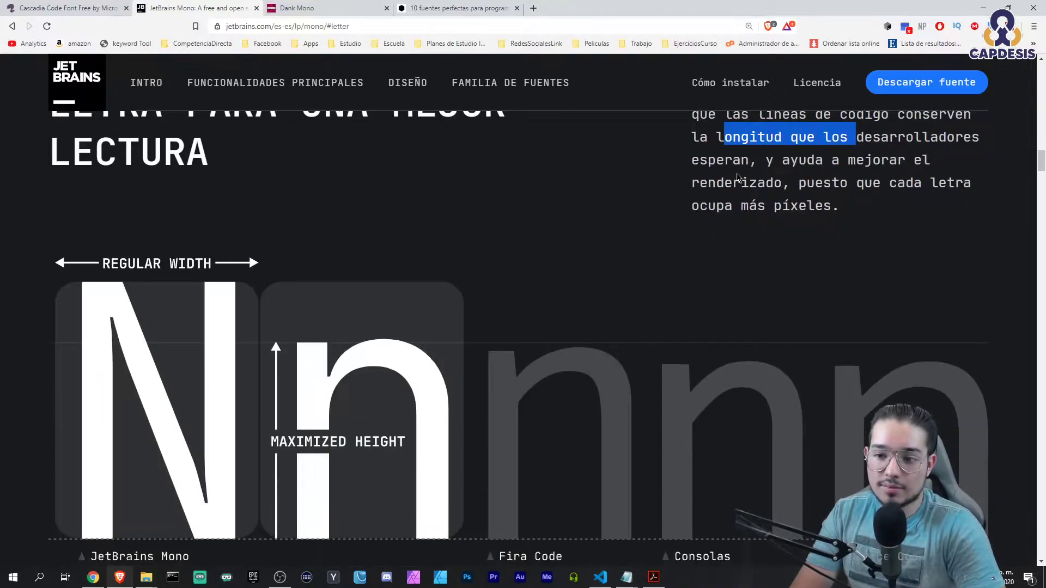
pyautogui.moveTo(700, 184); pyautogui.dragTo(872, 184)
pyautogui.click(861, 210)
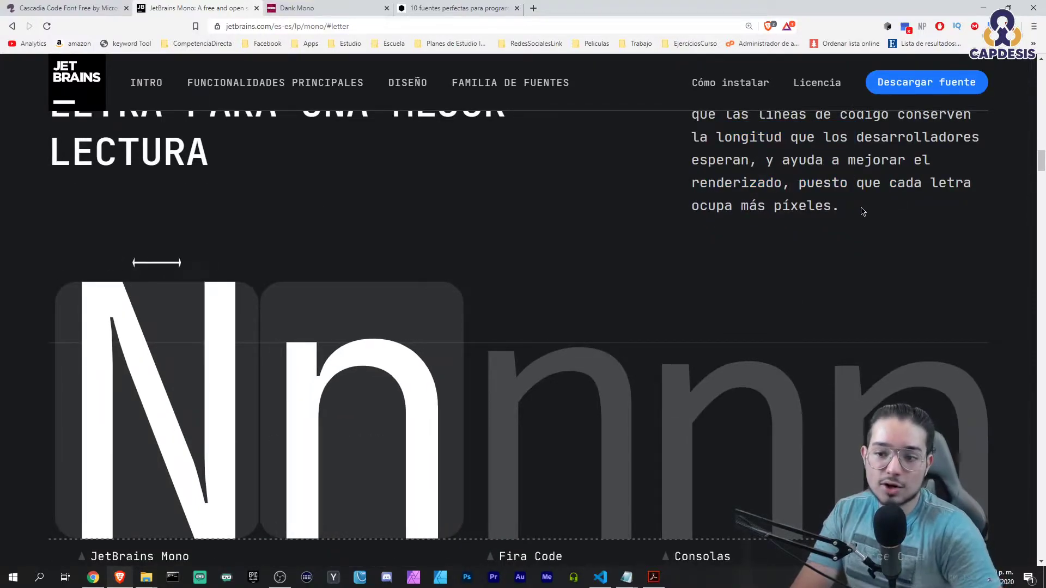
pyautogui.scroll(-2, 501, 319)
pyautogui.scroll(-3, 472, 304)
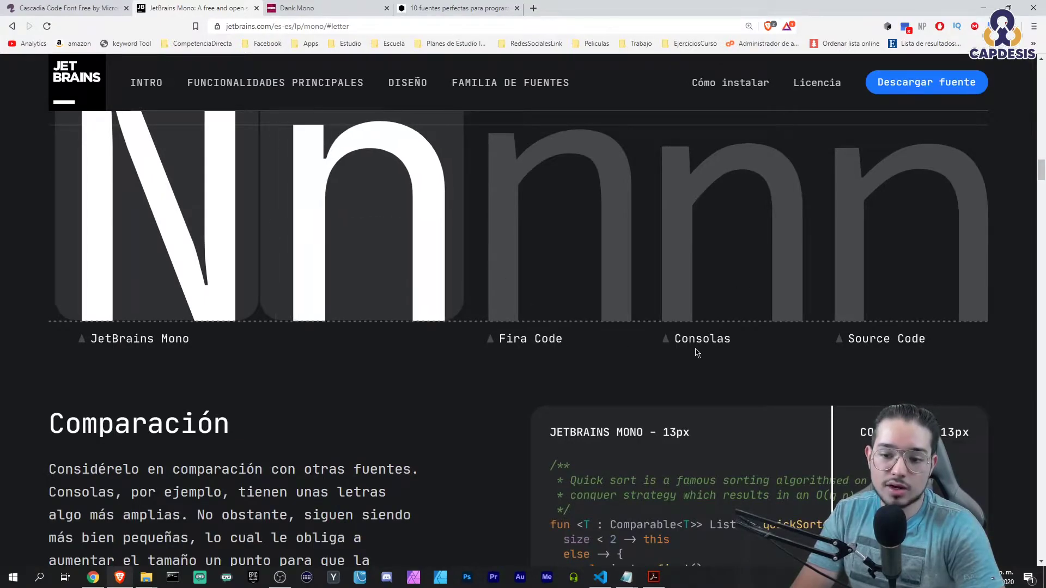
# Scroll to the Comparación section and highlight its opening sentence while reading.
pyautogui.scroll(-4, 612, 296)
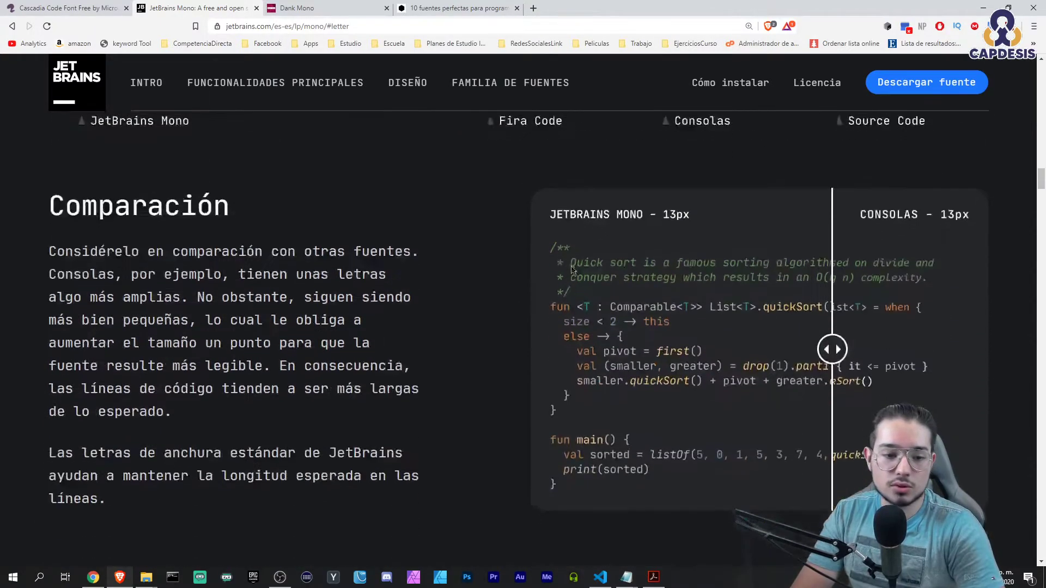
pyautogui.moveTo(63, 251); pyautogui.dragTo(281, 251)
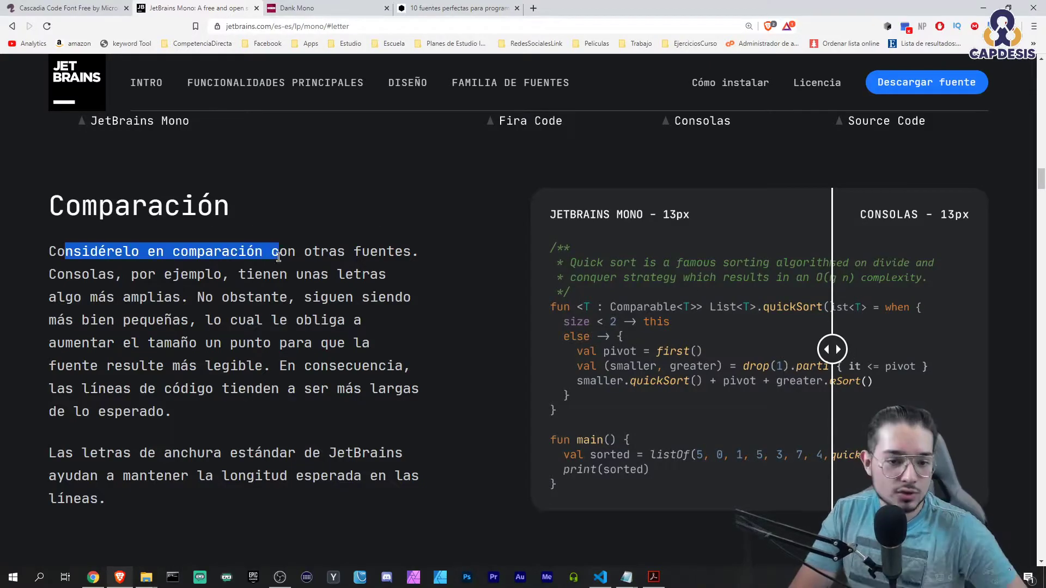
pyautogui.click(293, 275)
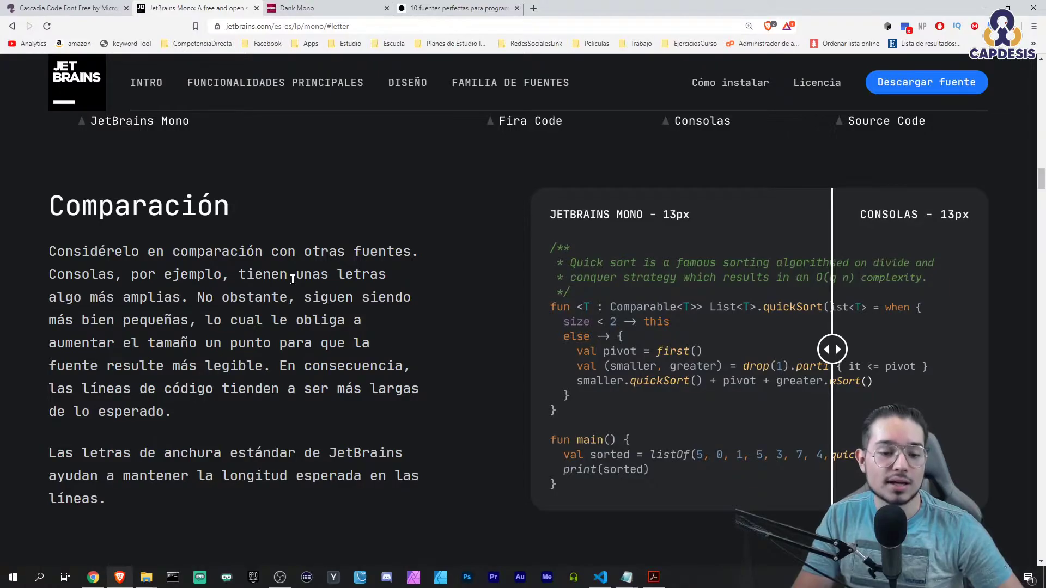
pyautogui.scroll(-1, 331, 334)
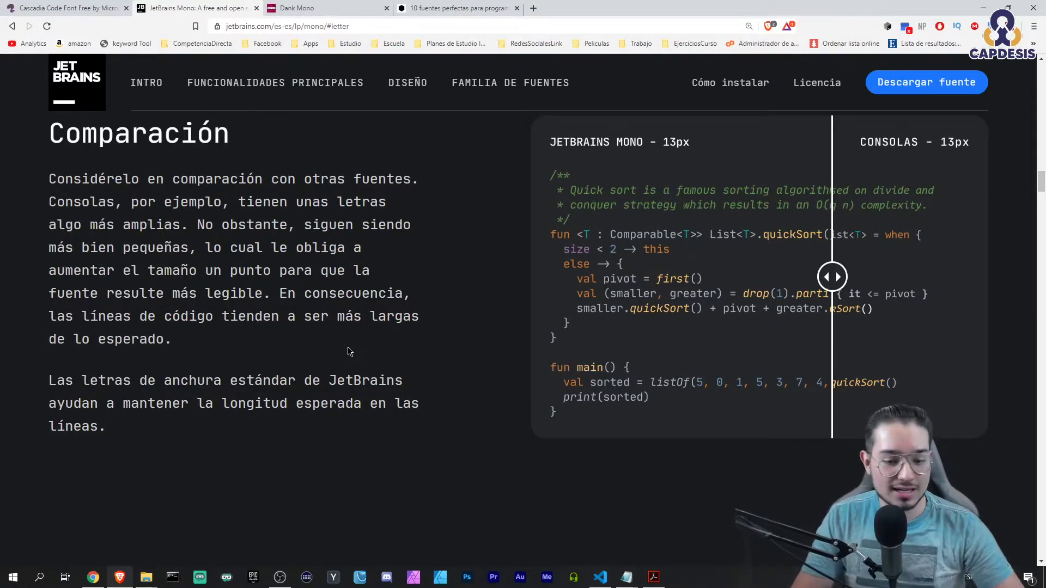
# Zoom the page in twice to view the quickSort comparison sample.
pyautogui.hotkey('ctrl', '+')
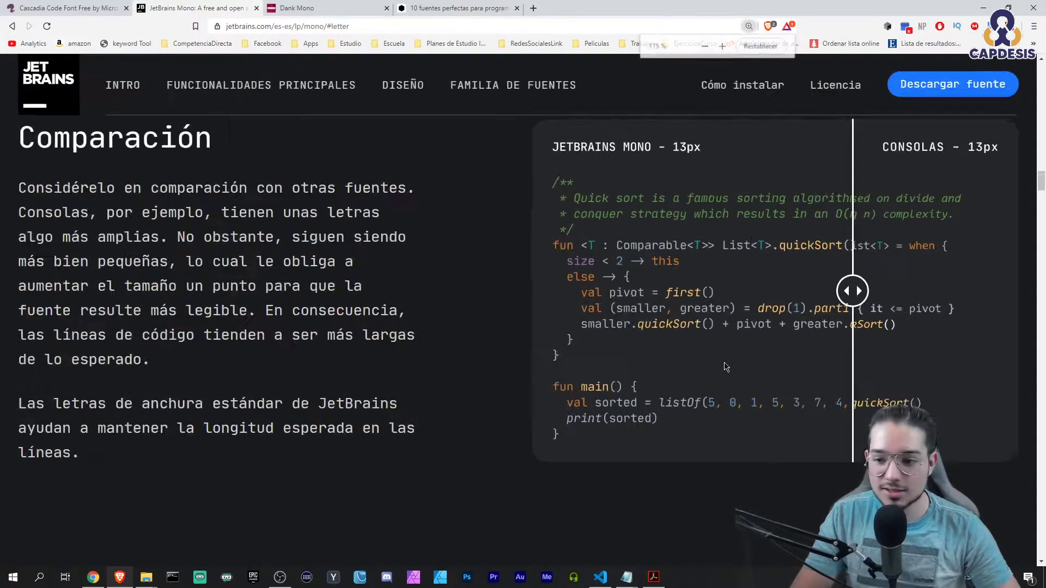
pyautogui.hotkey('ctrl', '+')
pyautogui.hotkey('ctrl', '+')
pyautogui.scroll(-3, 596, 323)
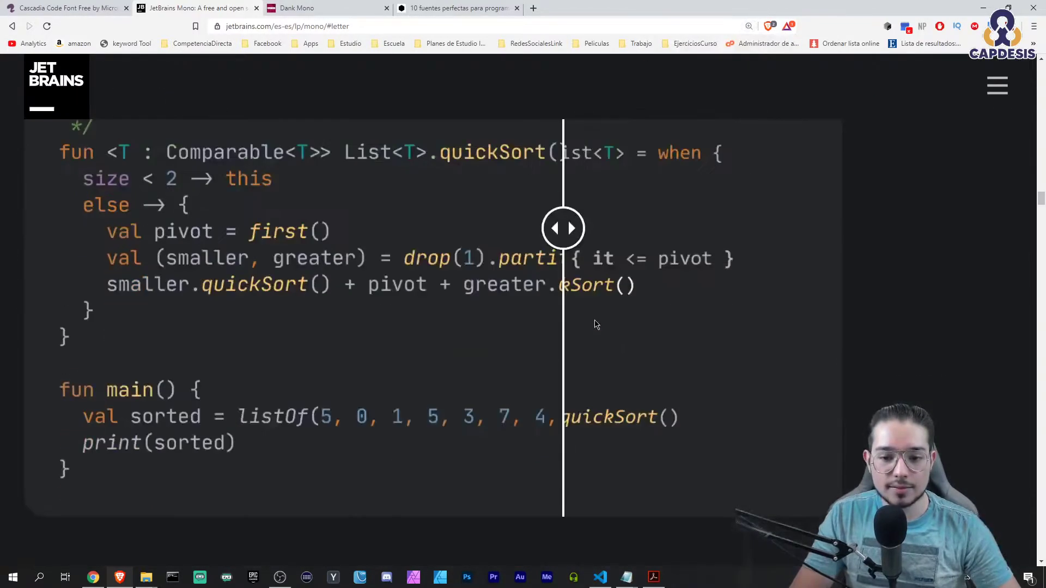
pyautogui.scroll(2, 593, 326)
pyautogui.scroll(1, 160, 210)
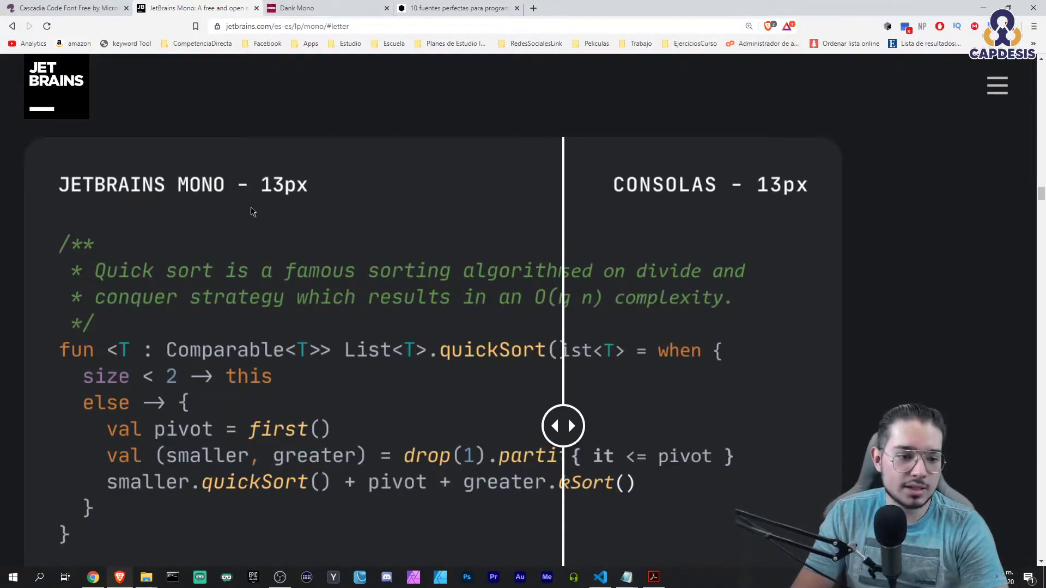
pyautogui.scroll(-2, 715, 278)
pyautogui.scroll(2, 707, 255)
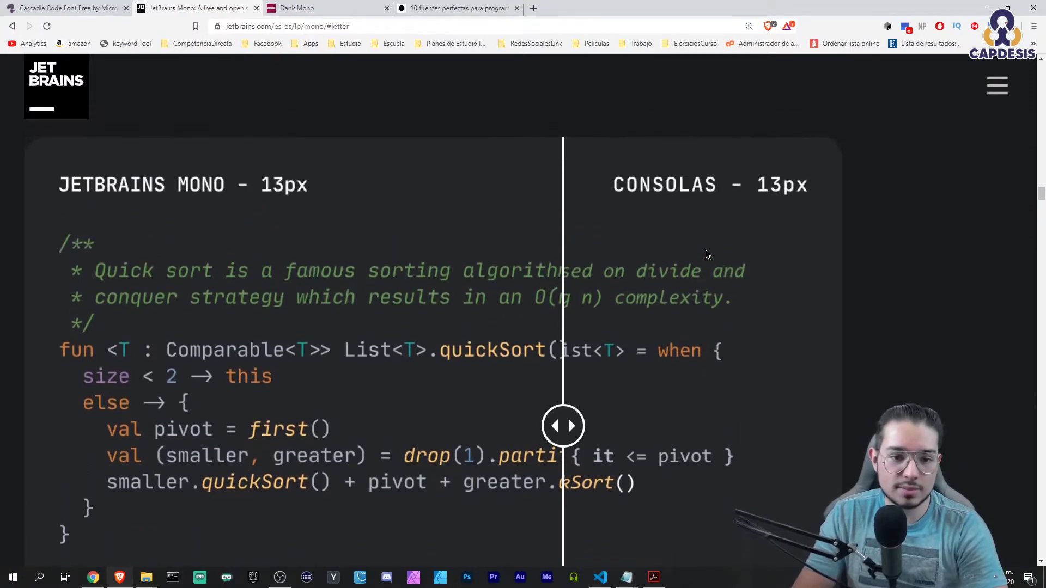
pyautogui.scroll(-1, 483, 310)
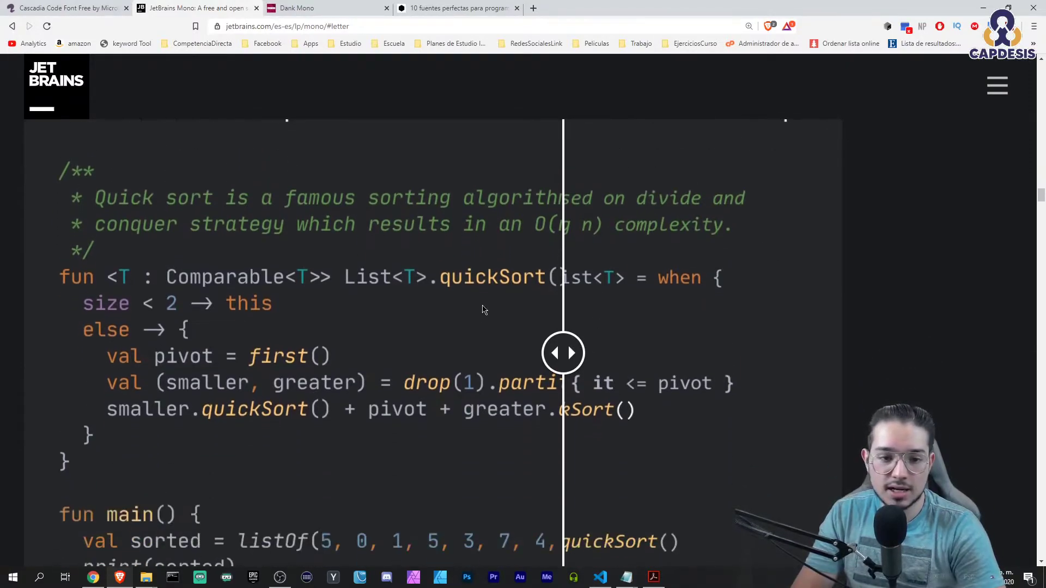
# Drag the comparison slider left and right to compare JetBrains Mono with Consolas.
pyautogui.moveTo(559, 353); pyautogui.dragTo(35, 353)
pyautogui.scroll(4, 206, 346)
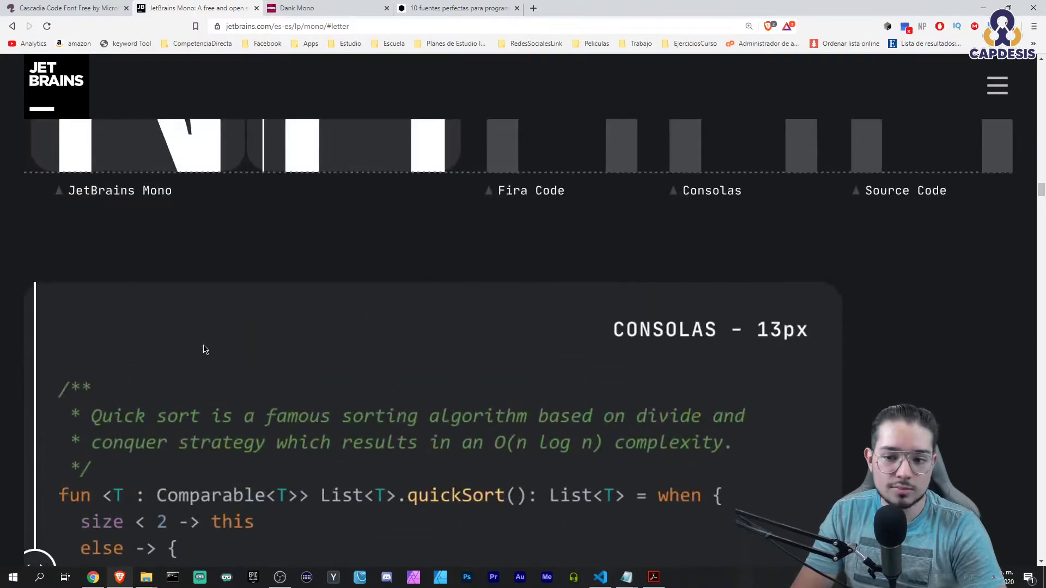
pyautogui.scroll(-4, 204, 344)
pyautogui.scroll(-2, 204, 344)
pyautogui.scroll(1, 147, 347)
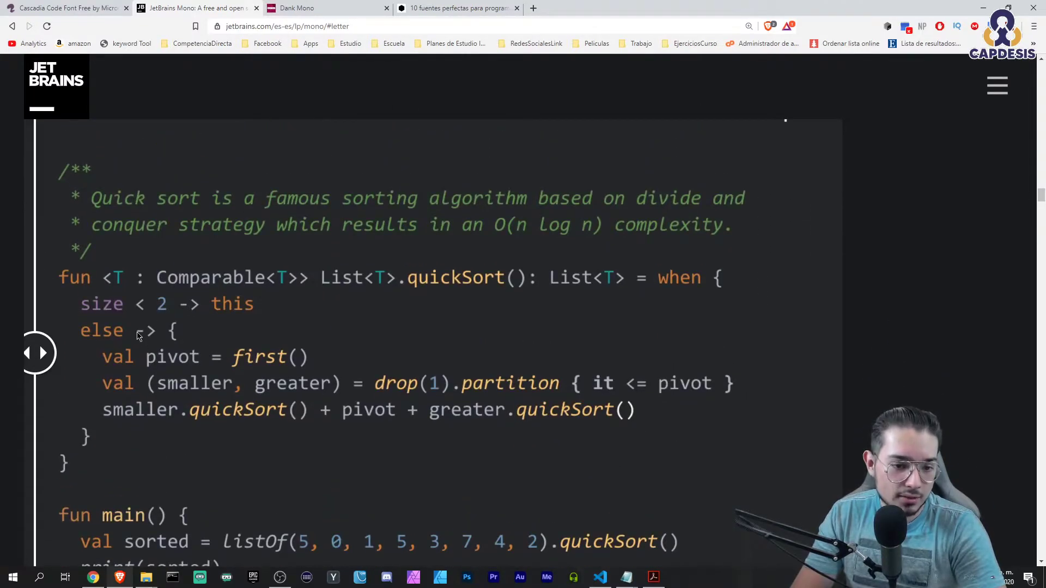
pyautogui.scroll(-1, 627, 327)
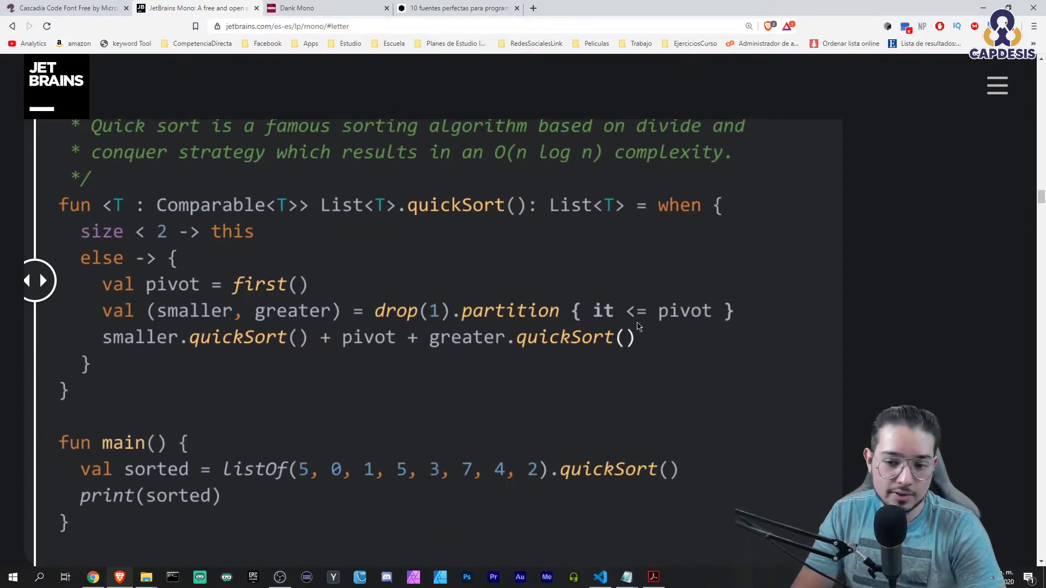
pyautogui.scroll(-1, 559, 301)
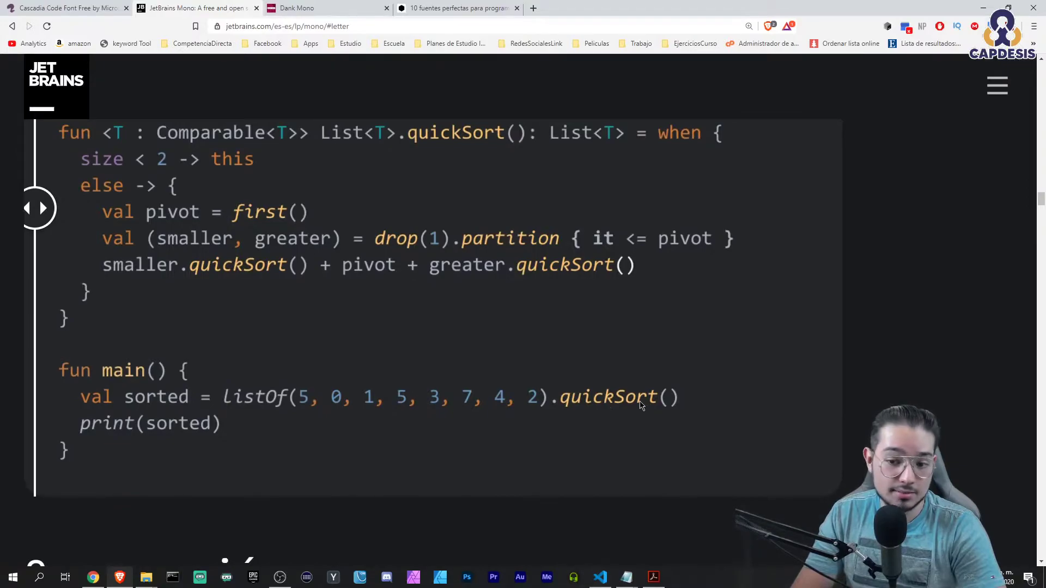
pyautogui.scroll(1, 326, 410)
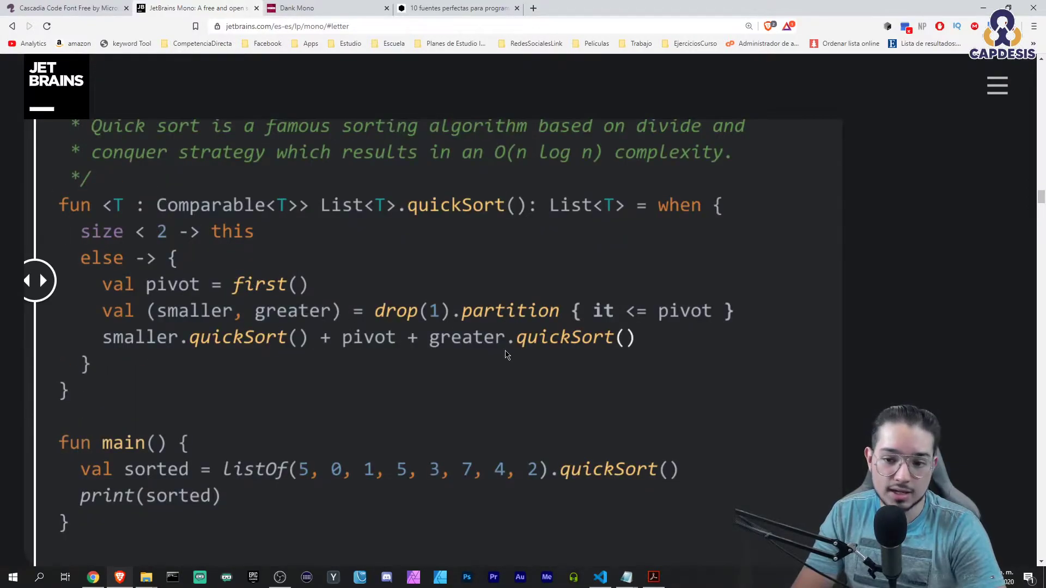
pyautogui.scroll(1, 506, 355)
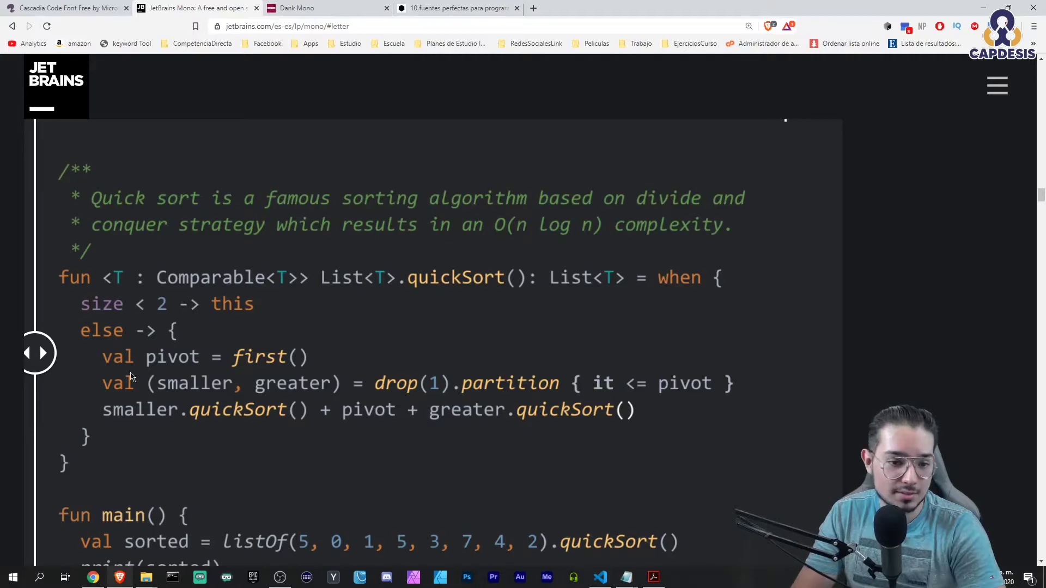
pyautogui.scroll(-1, 130, 376)
pyautogui.scroll(2, 142, 365)
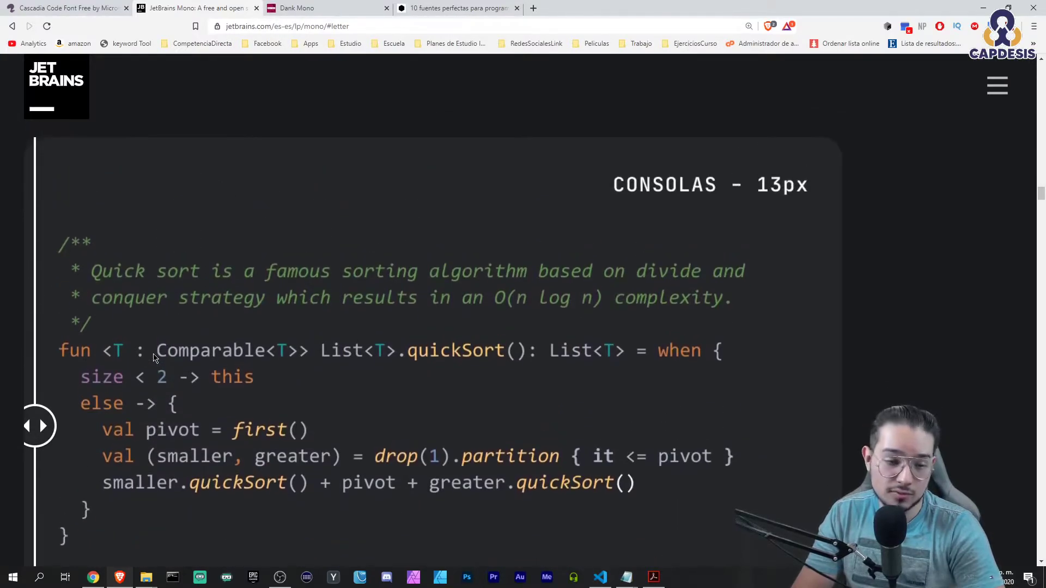
pyautogui.scroll(-1, 154, 357)
pyautogui.moveTo(38, 351)
pyautogui.mouseDown()
pyautogui.moveTo(533, 401)
pyautogui.moveTo(212, 406)
pyautogui.moveTo(764, 350)
pyautogui.mouseUp()
# Scroll down to the Movimiento ocular específico del código section.
pyautogui.scroll(-2, 765, 350)
pyautogui.scroll(1, 765, 278)
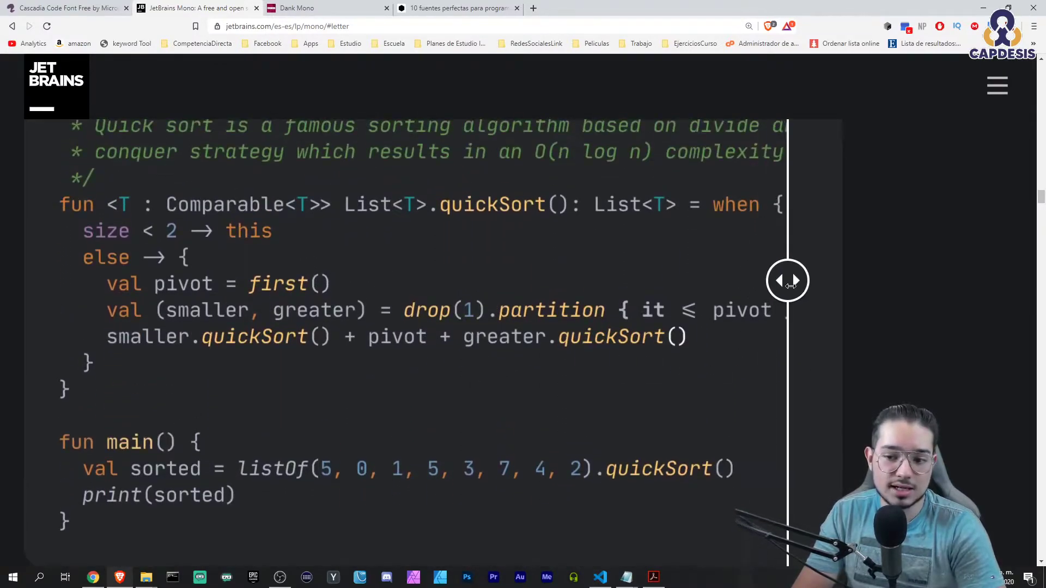
pyautogui.scroll(1, 790, 285)
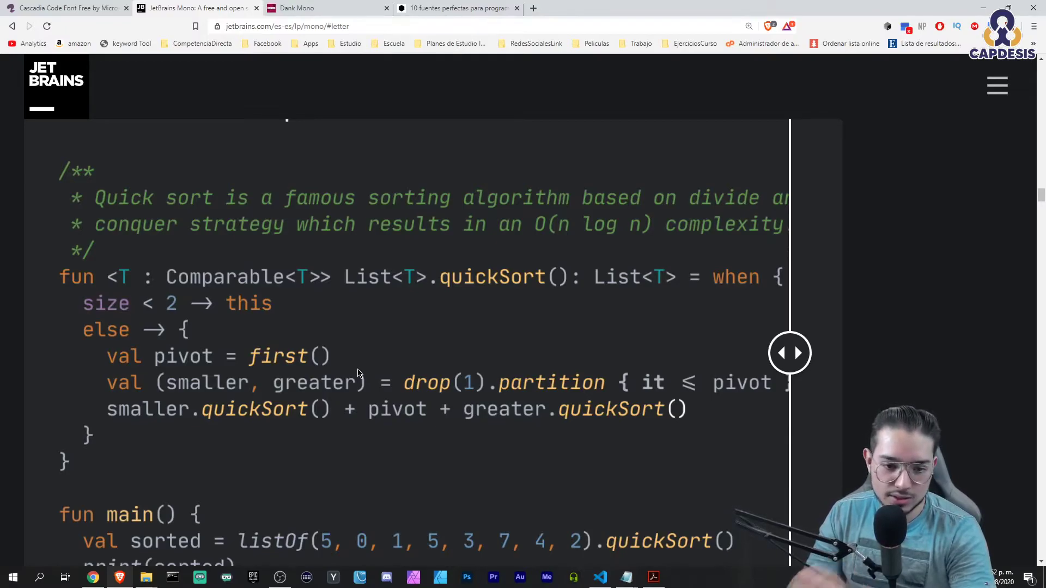
pyautogui.scroll(-1, 354, 371)
pyautogui.scroll(-1, 252, 294)
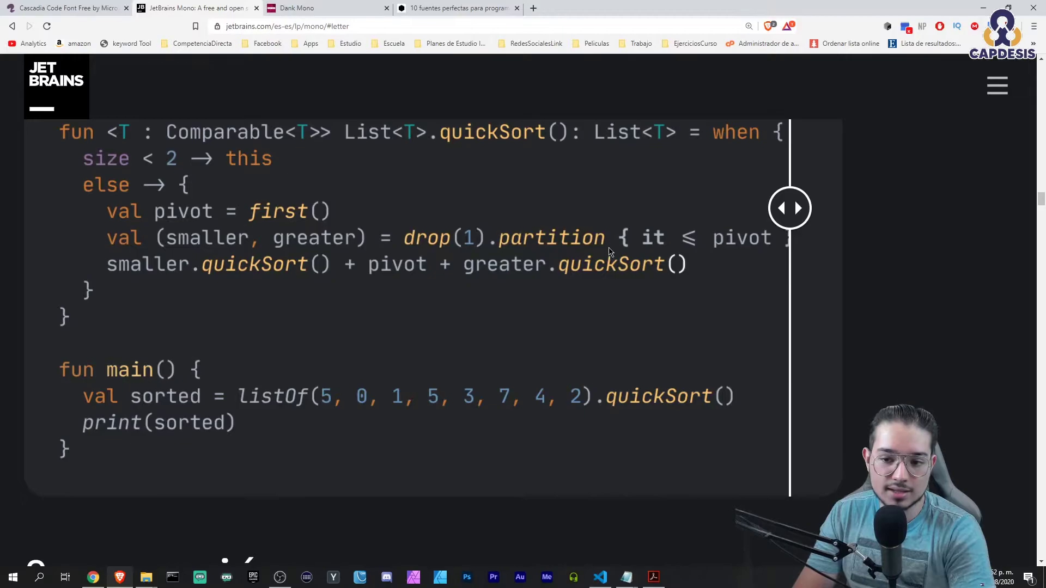
pyautogui.scroll(-1, 295, 302)
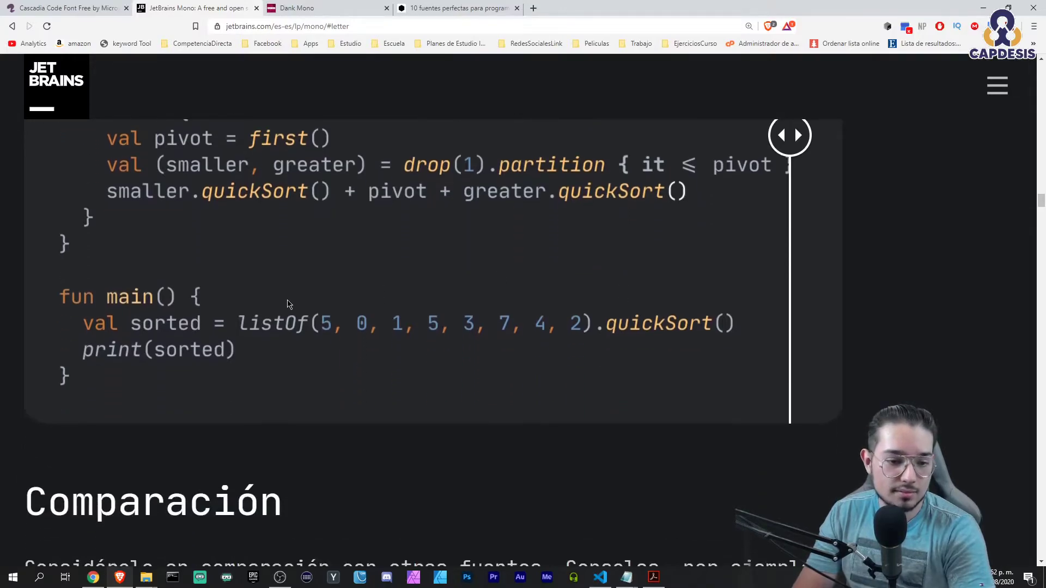
pyautogui.scroll(2, 303, 345)
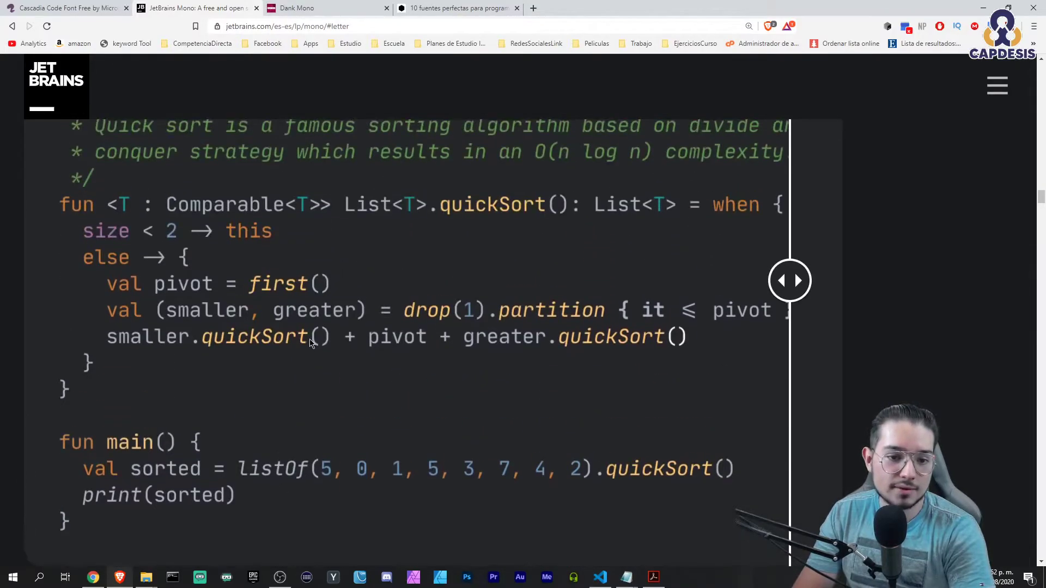
pyautogui.scroll(-3, 313, 335)
pyautogui.scroll(-2, 305, 336)
pyautogui.scroll(5, 304, 336)
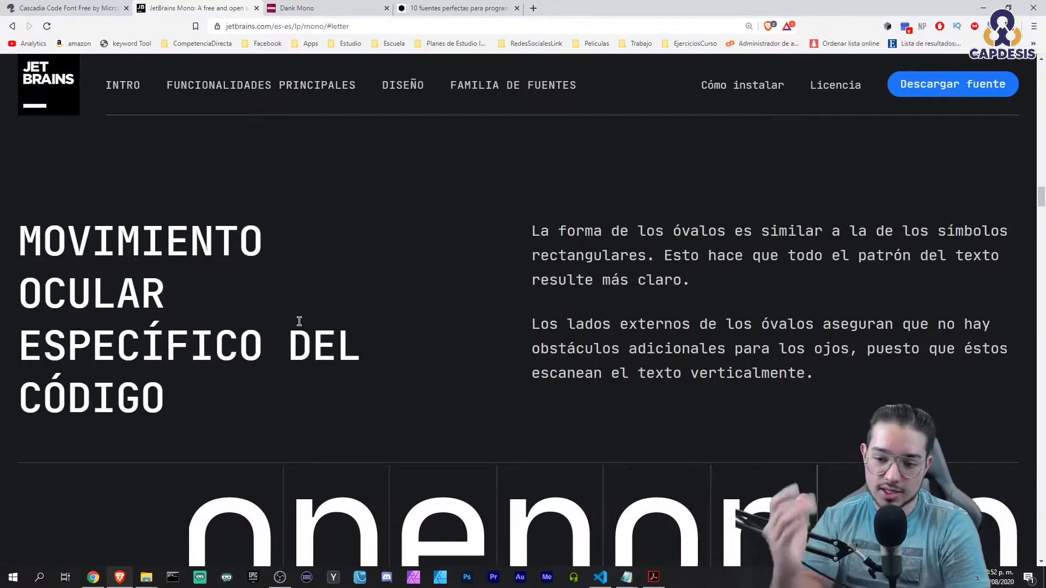
# Scroll past the Construcción funcional letter comparisons to Símbolos distintivos.
pyautogui.scroll(-4, 353, 234)
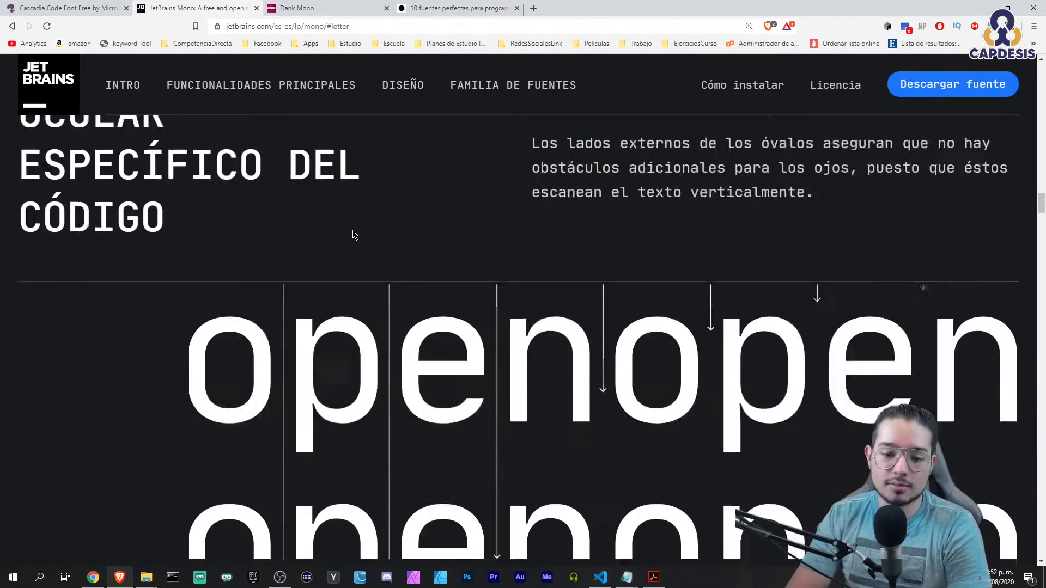
pyautogui.scroll(-4, 352, 234)
pyautogui.scroll(-2, 352, 234)
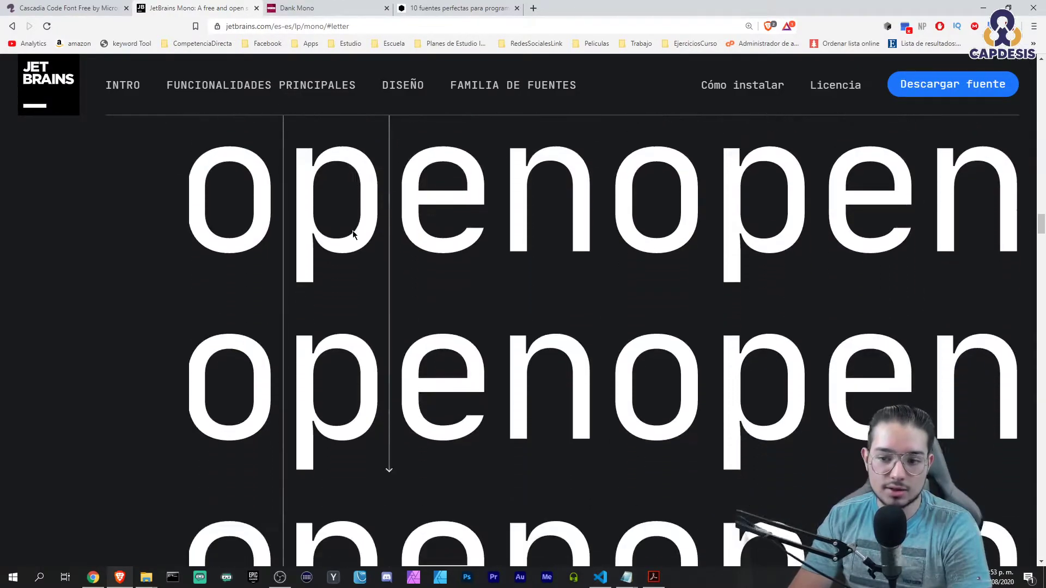
pyautogui.scroll(-5, 352, 233)
pyautogui.scroll(-1, 353, 235)
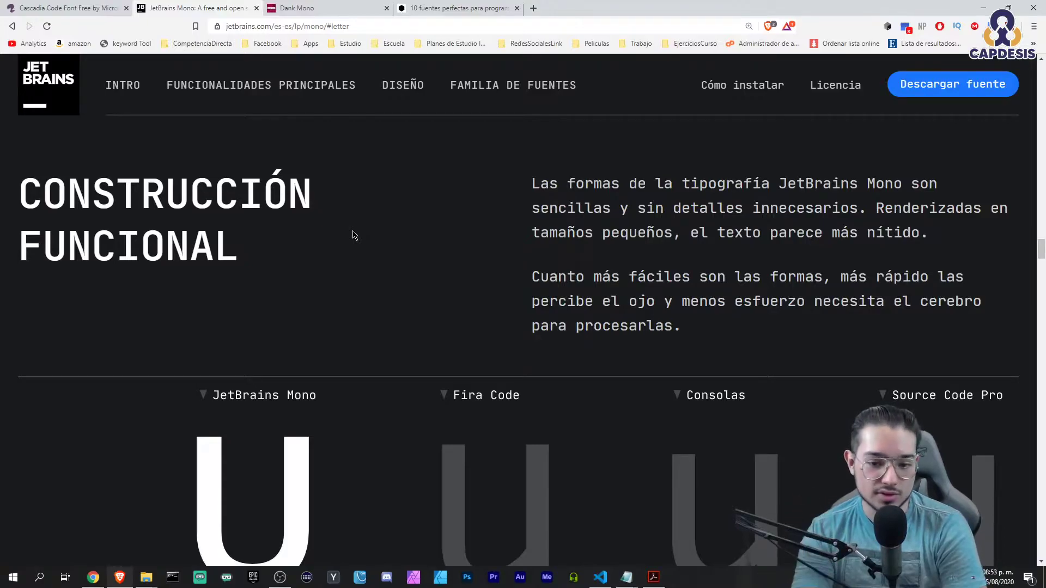
pyautogui.scroll(-1, 285, 428)
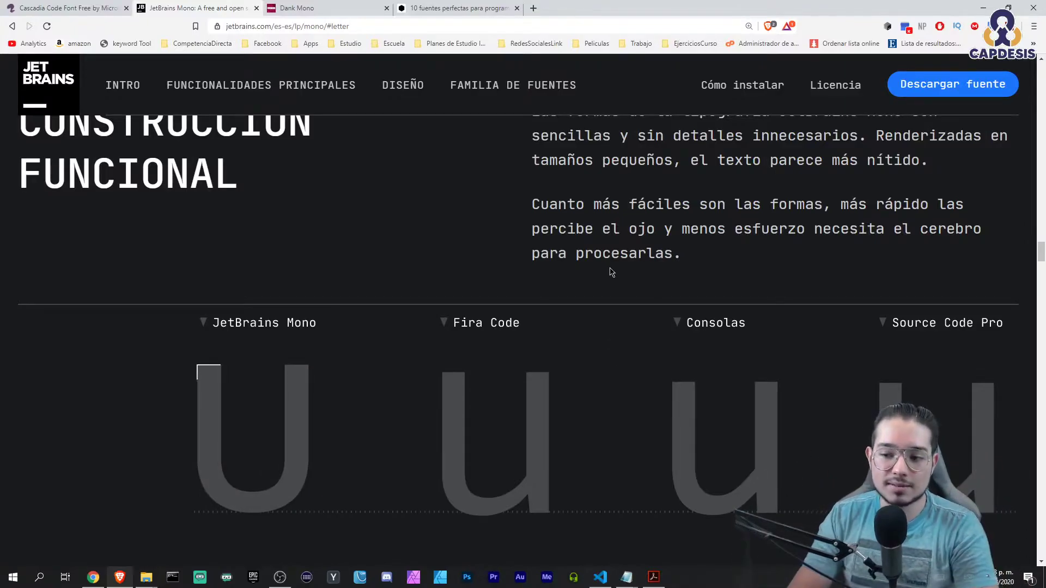
pyautogui.scroll(-1, 611, 271)
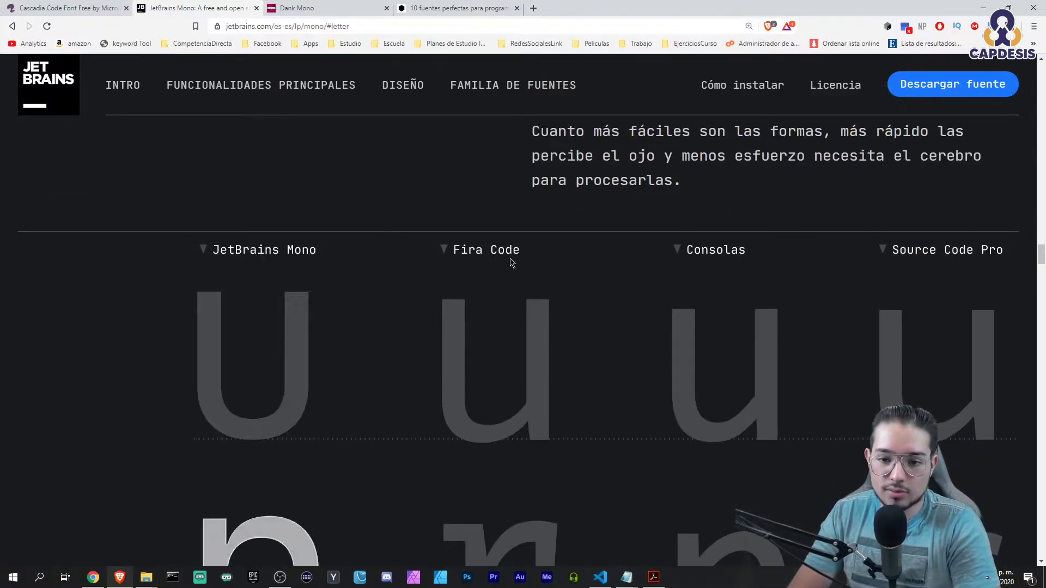
pyautogui.scroll(-1, 899, 311)
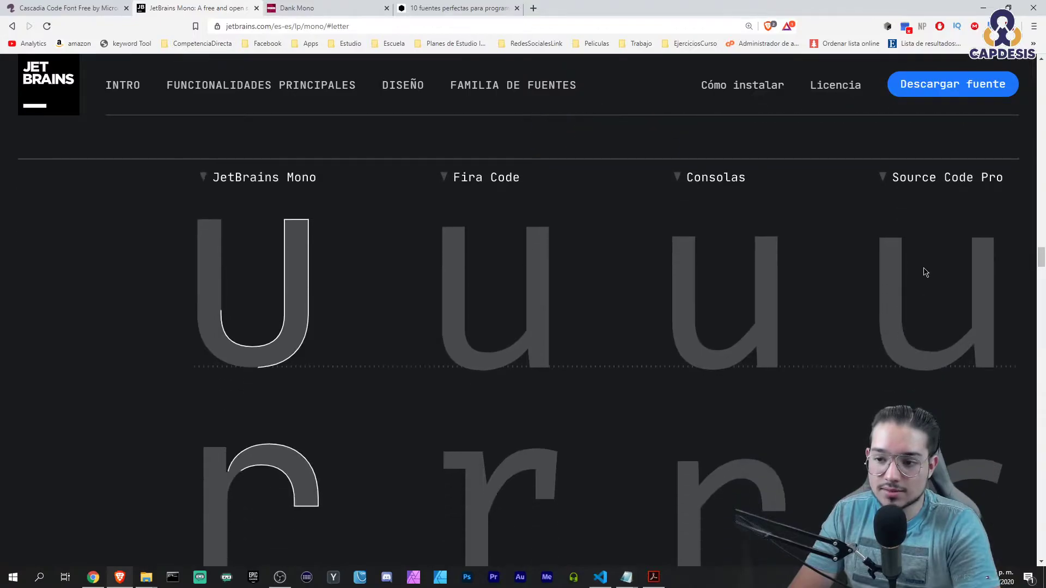
pyautogui.scroll(-2, 215, 407)
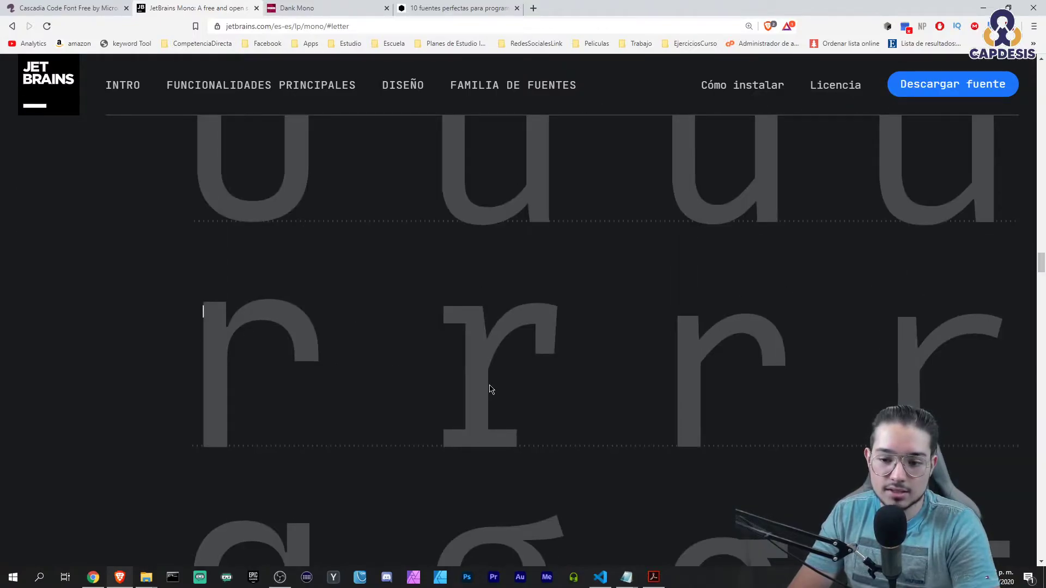
pyautogui.scroll(-5, 235, 327)
# Read the Símbolos distintivos comparisons, highlighting the 1lI and zero/O explanations.
pyautogui.scroll(-3, 663, 304)
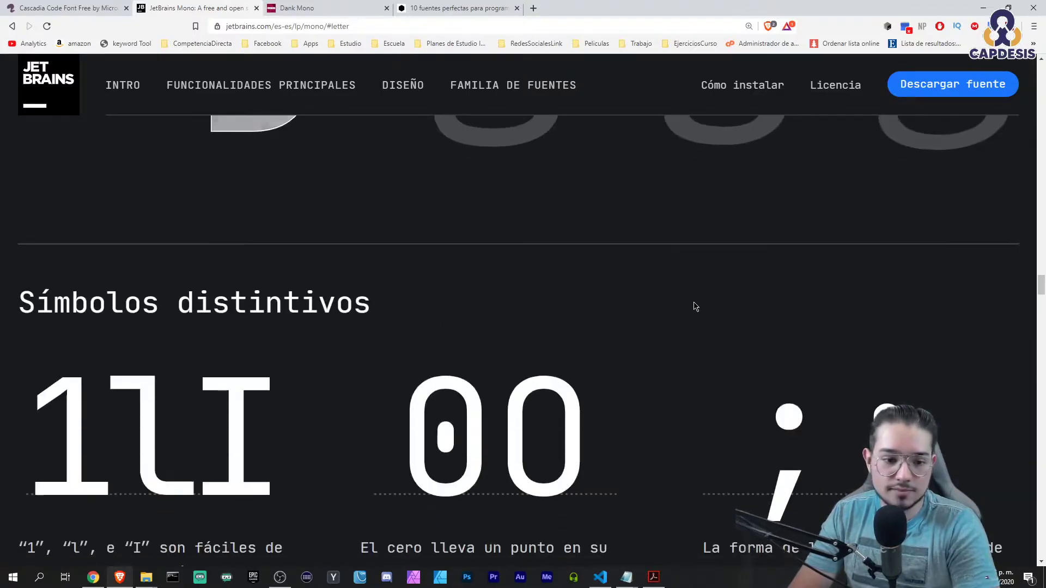
pyautogui.scroll(-1, 678, 299)
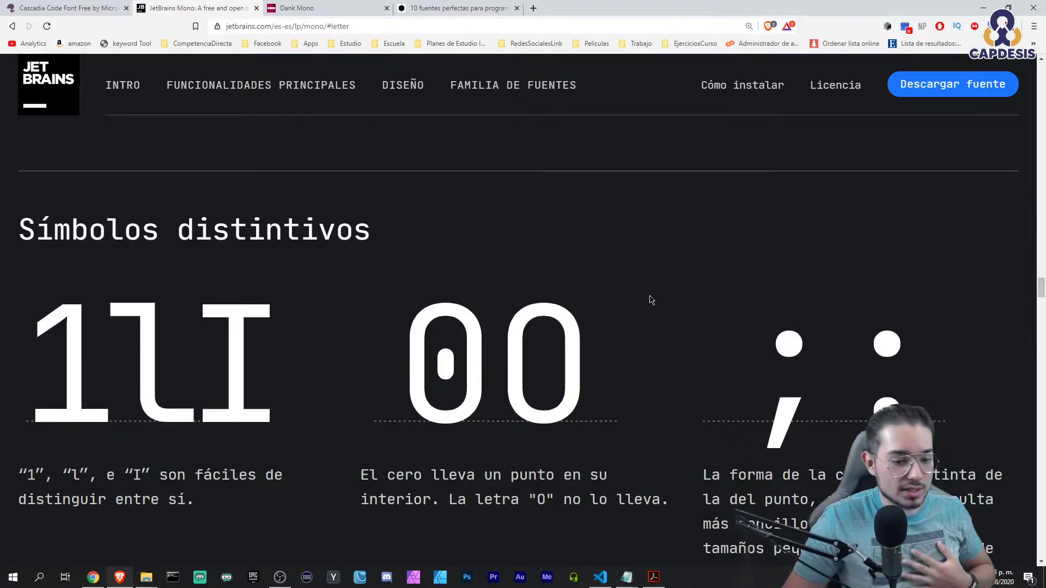
pyautogui.scroll(-1, 157, 419)
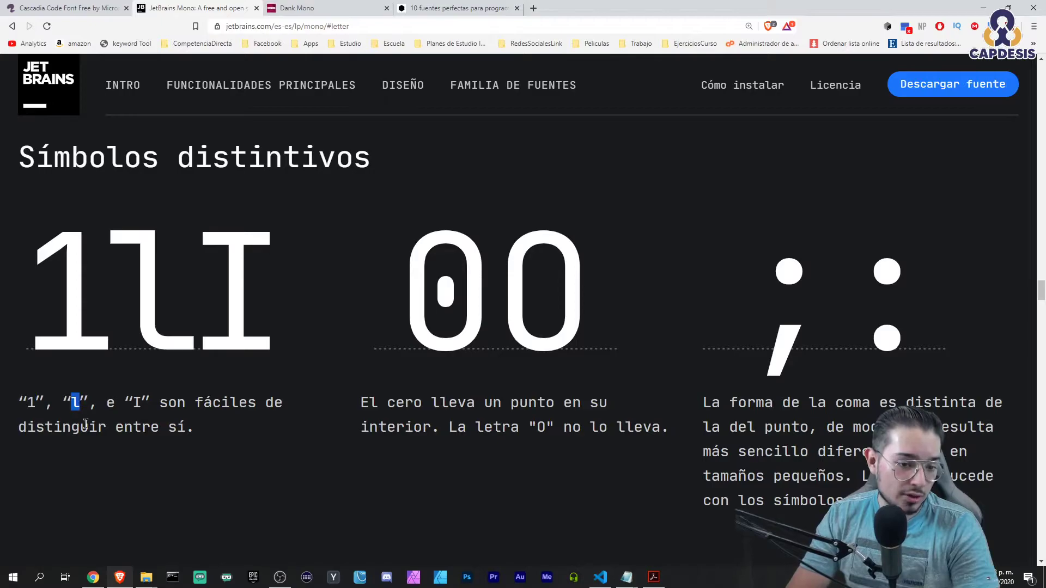
pyautogui.click(258, 404)
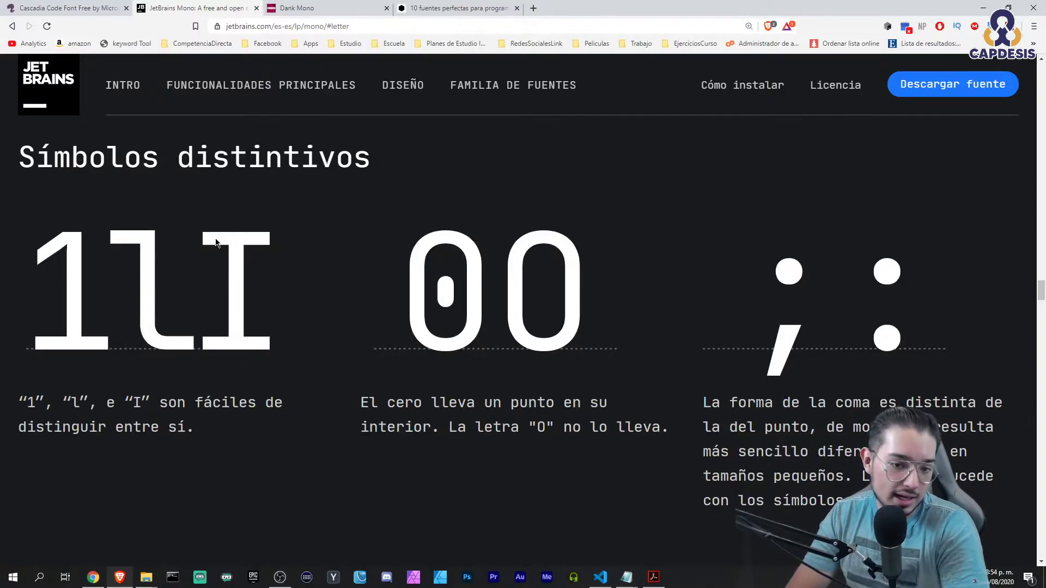
pyautogui.scroll(-1, 72, 292)
pyautogui.moveTo(159, 330); pyautogui.dragTo(188, 350)
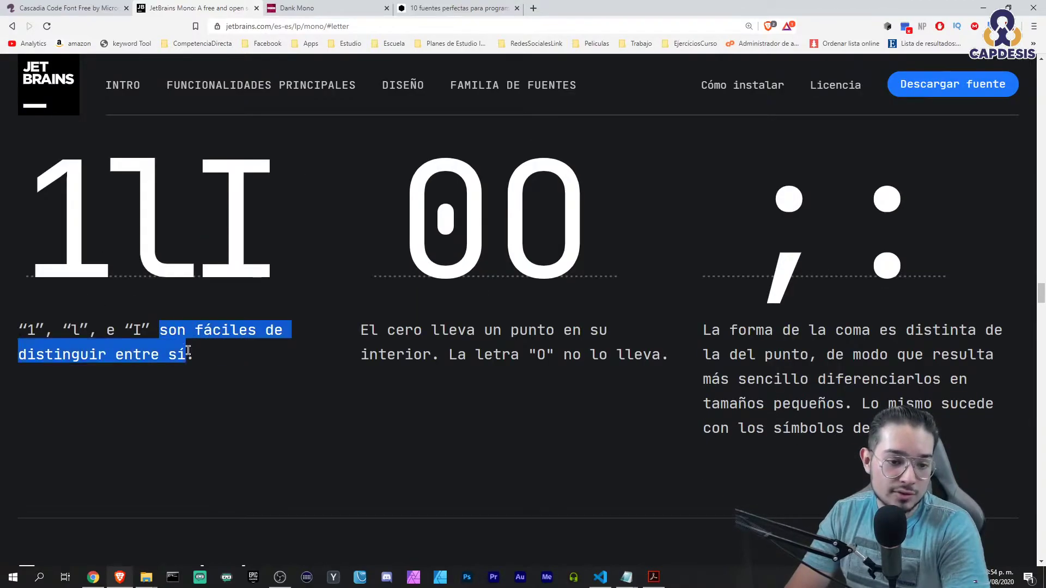
pyautogui.click(206, 365)
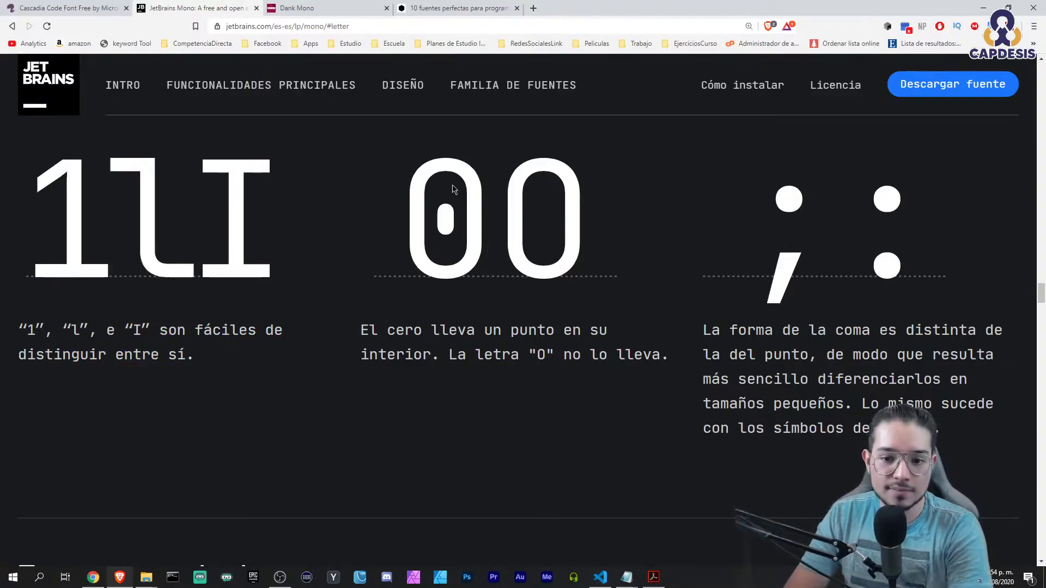
pyautogui.moveTo(676, 357); pyautogui.dragTo(572, 324)
pyautogui.moveTo(440, 355); pyautogui.dragTo(623, 361)
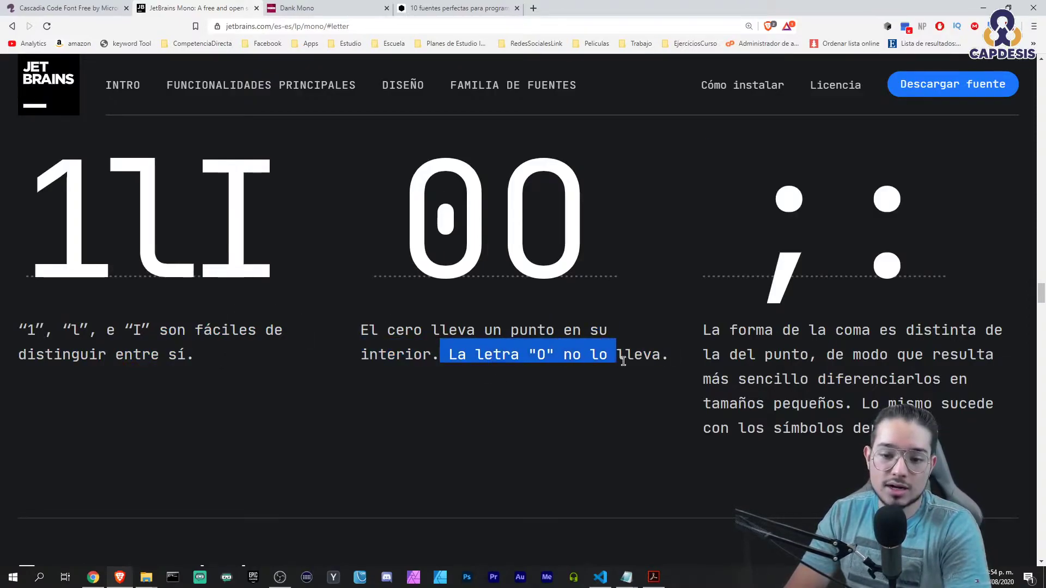
pyautogui.click(552, 384)
# Scroll on to the Trazos cortados section.
pyautogui.scroll(1, 444, 294)
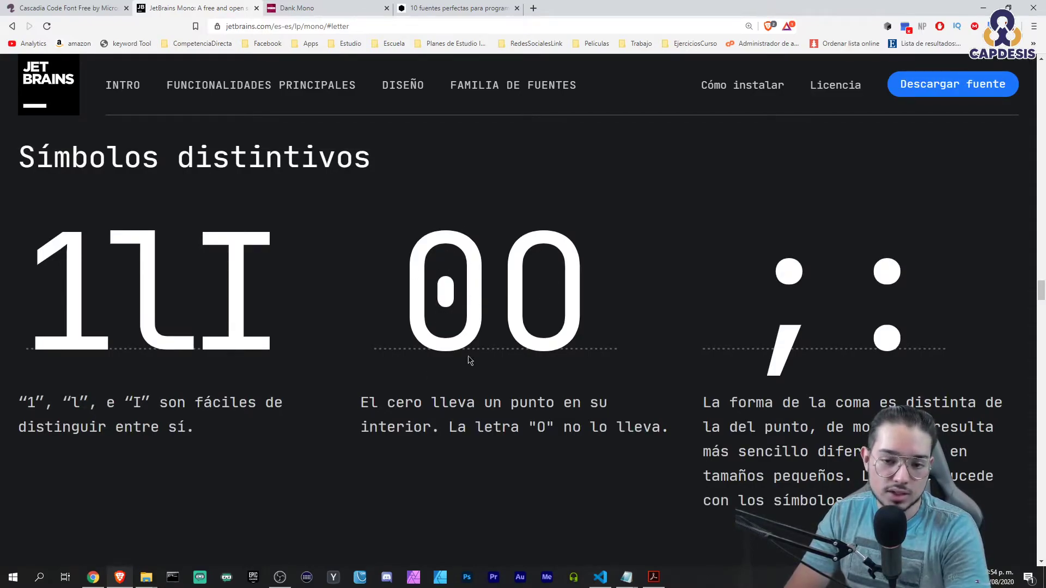
pyautogui.scroll(-1, 572, 393)
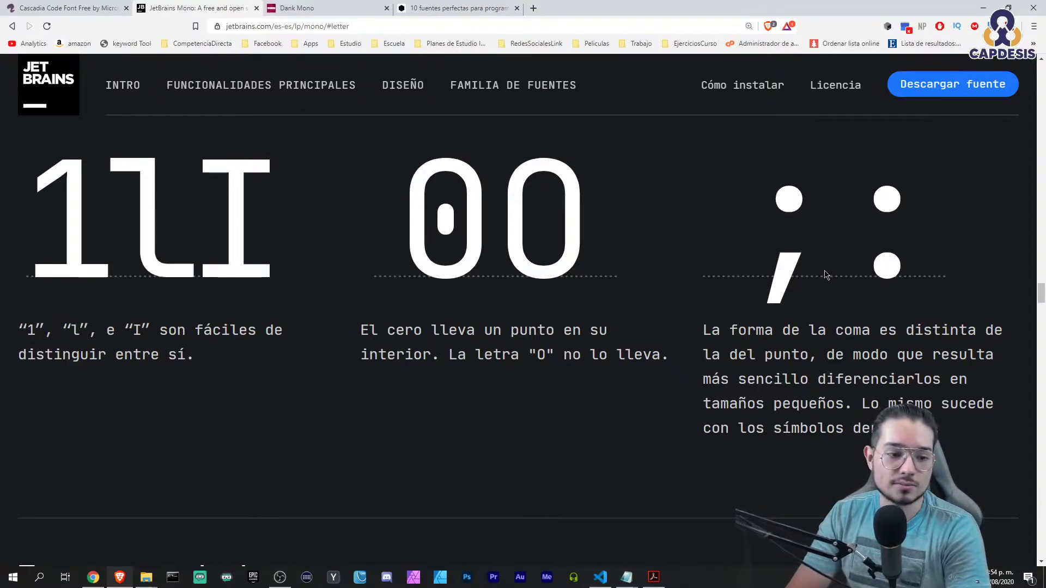
pyautogui.scroll(-1, 823, 250)
pyautogui.scroll(1, 812, 190)
pyautogui.scroll(-3, 708, 297)
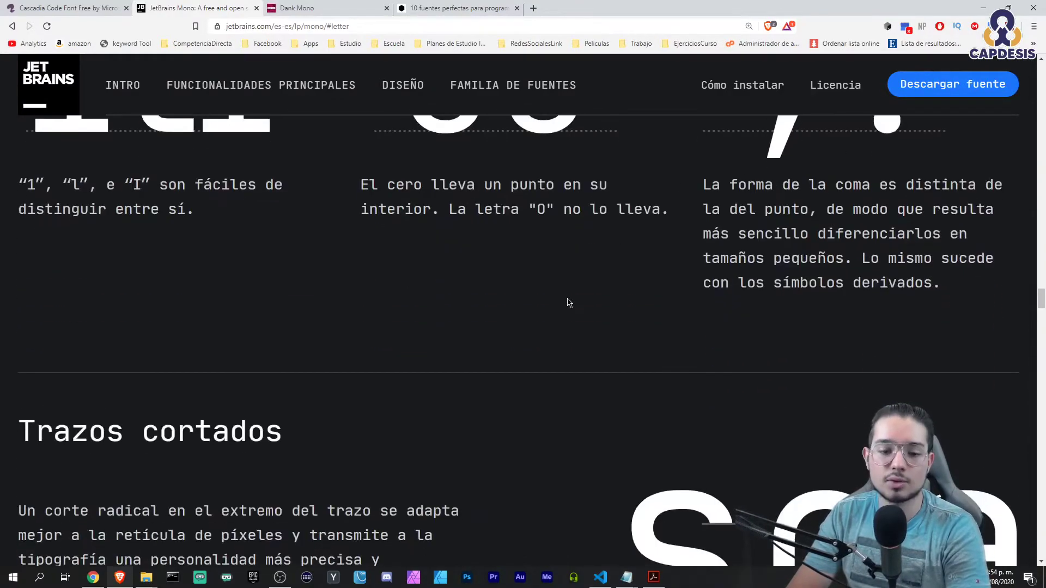
pyautogui.scroll(-3, 567, 299)
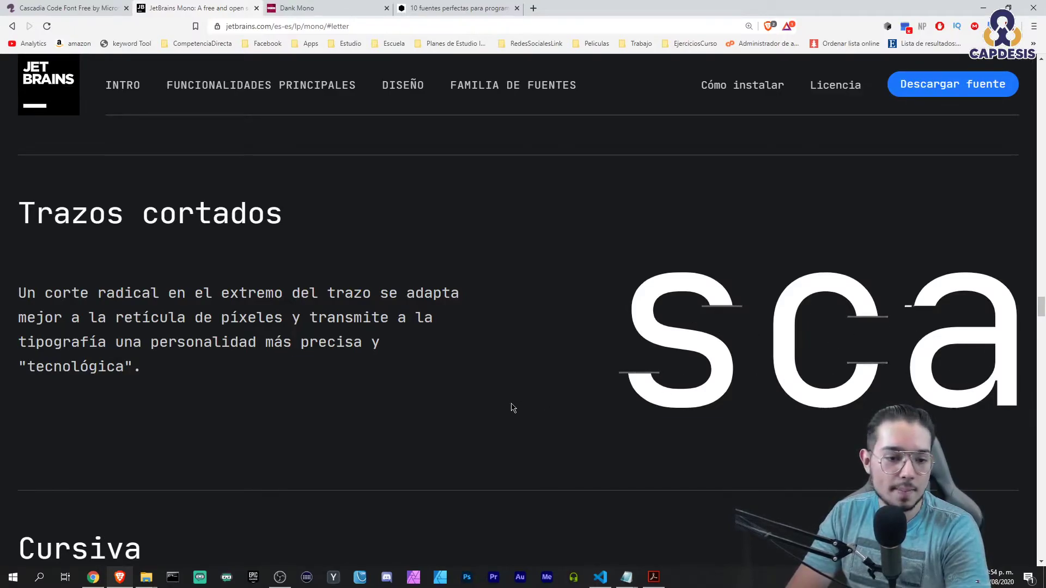
# Read the cut-stroke description and scroll down to the Cursiva section.
pyautogui.moveTo(163, 293); pyautogui.dragTo(427, 295)
pyautogui.click(414, 316)
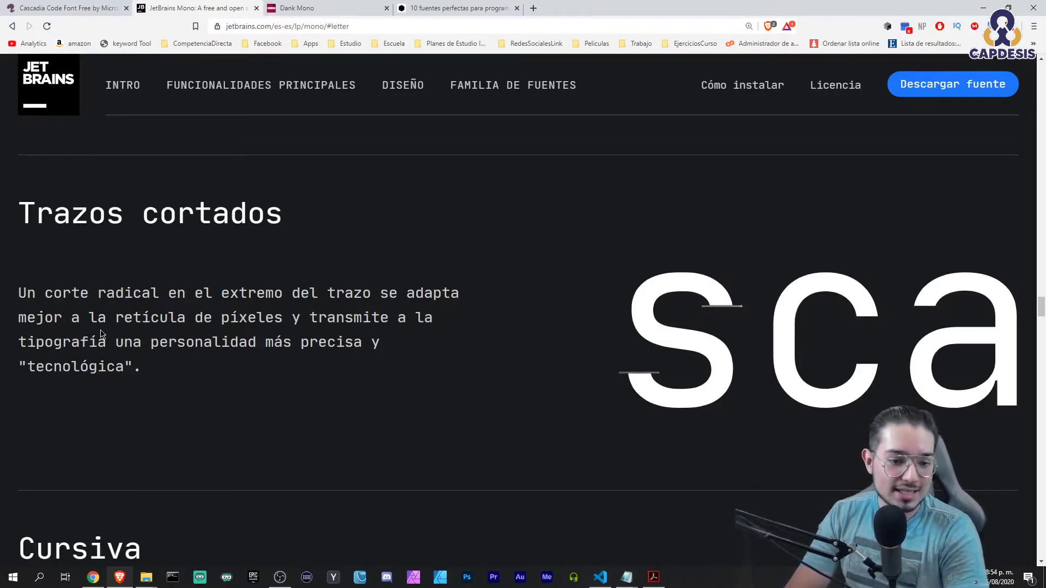
pyautogui.scroll(-1, 221, 344)
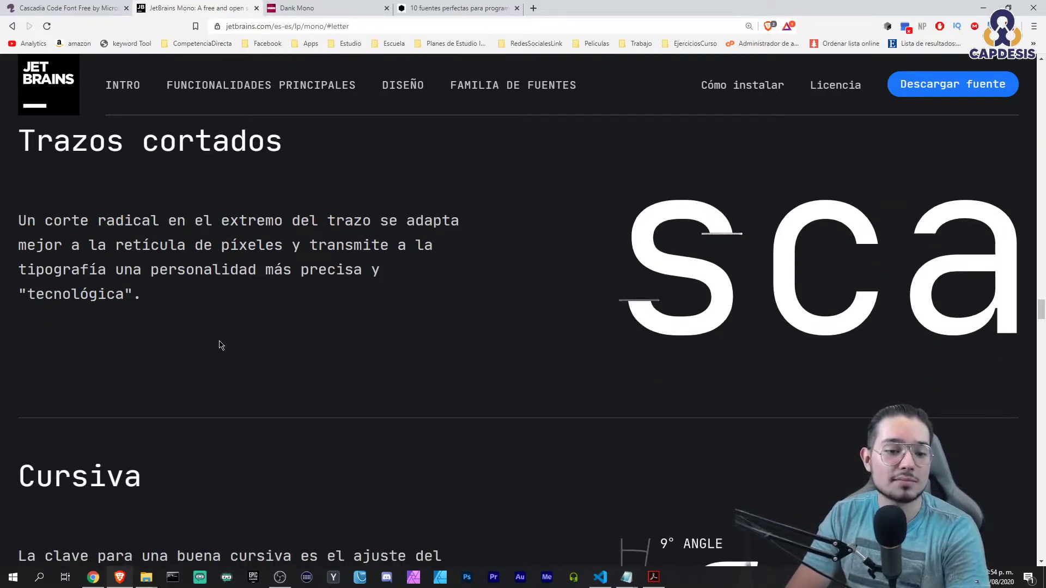
pyautogui.scroll(-3, 220, 345)
pyautogui.scroll(-1, 212, 341)
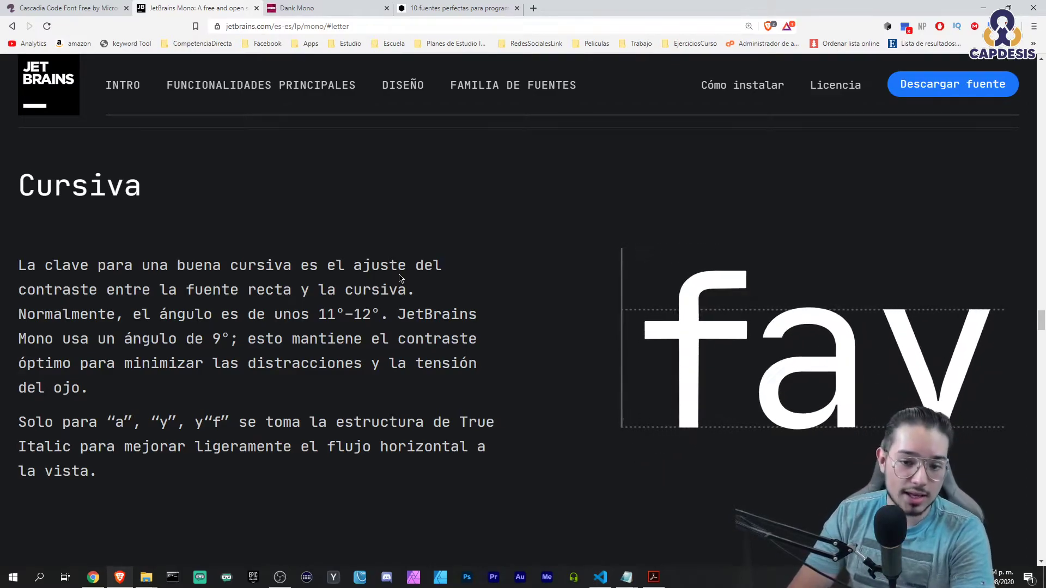
pyautogui.scroll(-1, 391, 272)
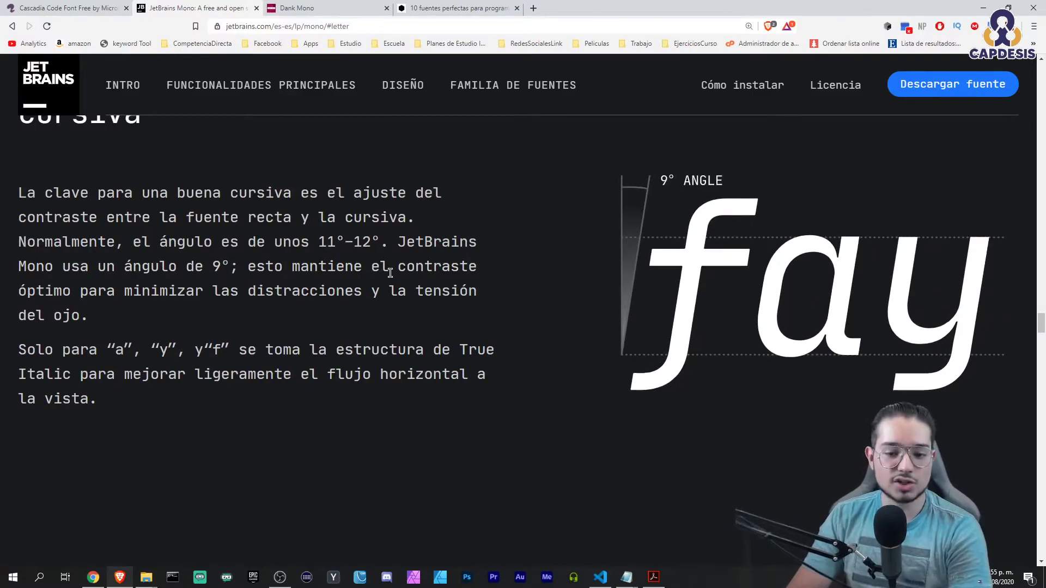
# Highlight lines of the italic note, then scroll to Ligaduras para código.
pyautogui.moveTo(114, 350); pyautogui.dragTo(494, 352)
pyautogui.click(302, 349)
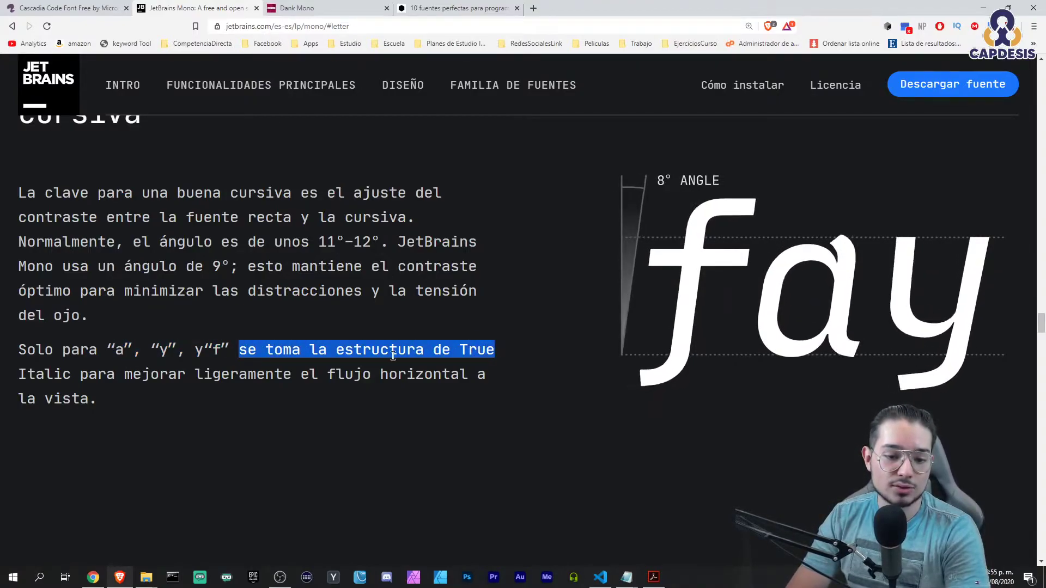
pyautogui.moveTo(90, 375); pyautogui.dragTo(380, 375)
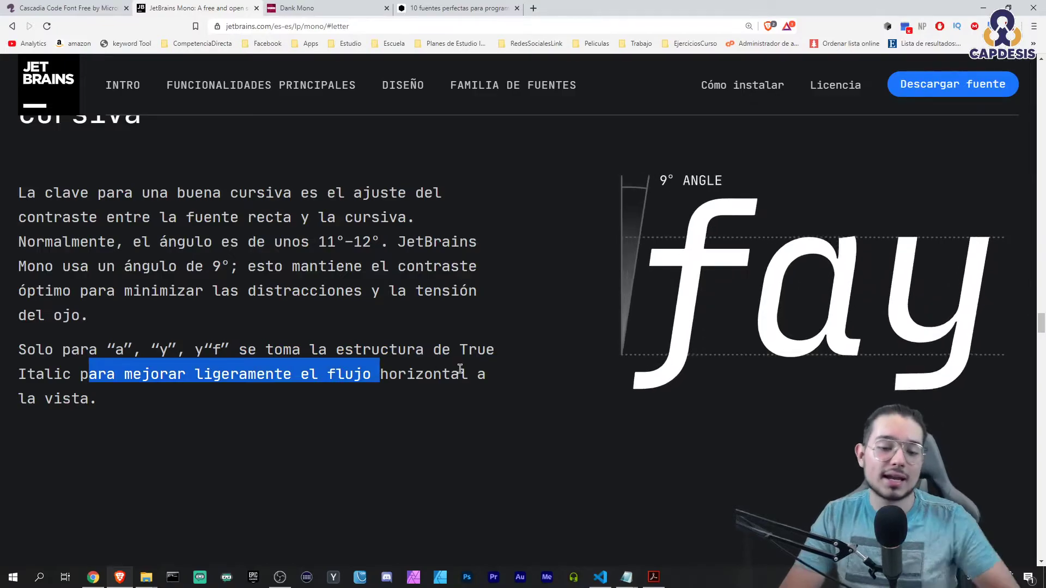
pyautogui.scroll(-2, 441, 360)
# Scroll to the ligature section and highlight its history and objective explanations.
pyautogui.scroll(-3, 430, 354)
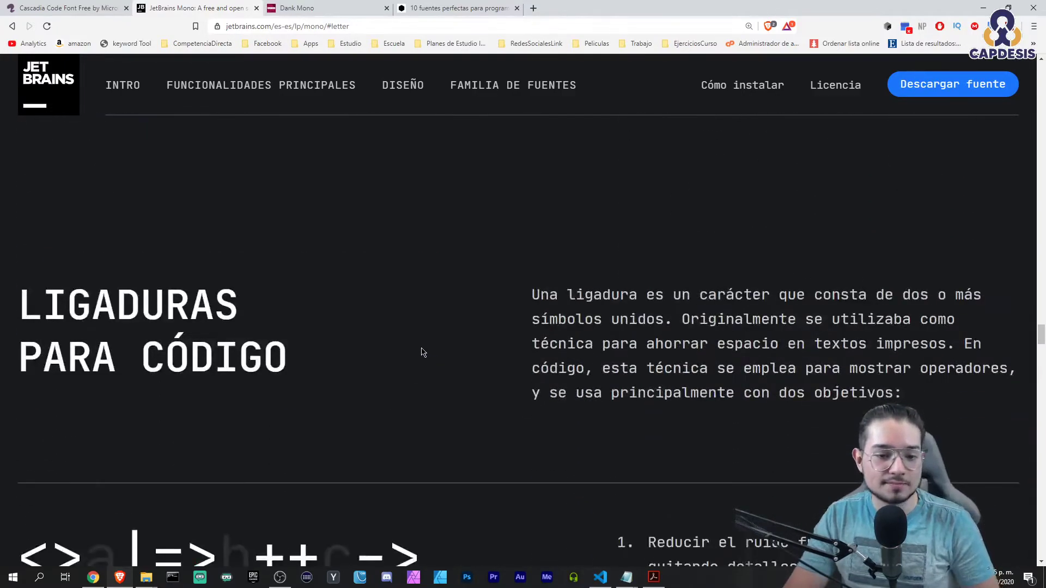
pyautogui.scroll(6, 430, 338)
pyautogui.scroll(-2, 425, 325)
pyautogui.scroll(-3, 418, 321)
pyautogui.scroll(-1, 338, 320)
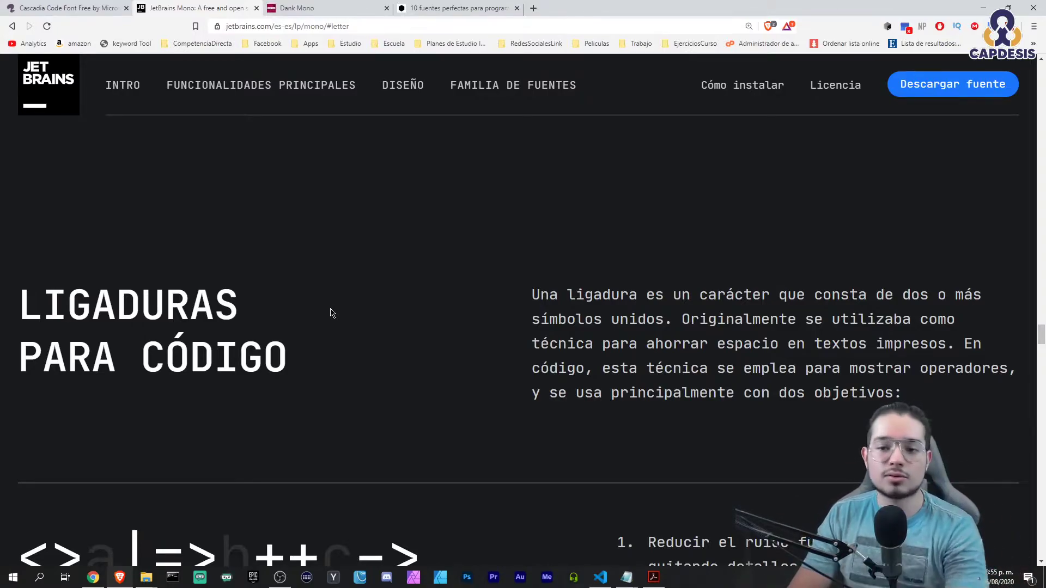
pyautogui.scroll(-3, 333, 303)
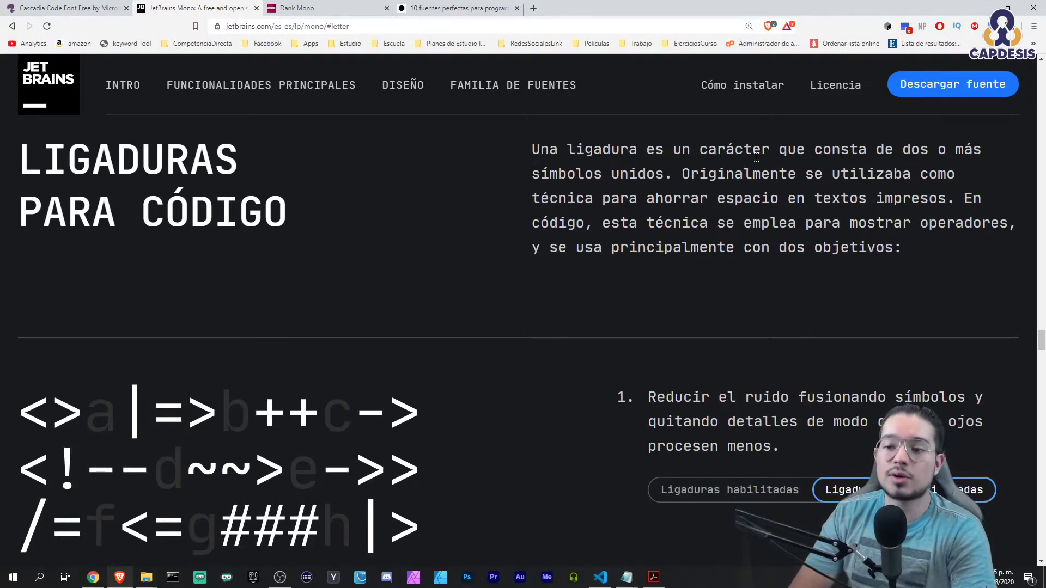
pyautogui.moveTo(570, 172)
pyautogui.mouseDown()
pyautogui.moveTo(659, 198)
pyautogui.moveTo(910, 175)
pyautogui.mouseUp()
pyautogui.click(793, 203)
pyautogui.moveTo(783, 183)
pyautogui.mouseDown()
pyautogui.moveTo(931, 205)
pyautogui.moveTo(929, 228)
pyautogui.moveTo(900, 251)
pyautogui.mouseUp()
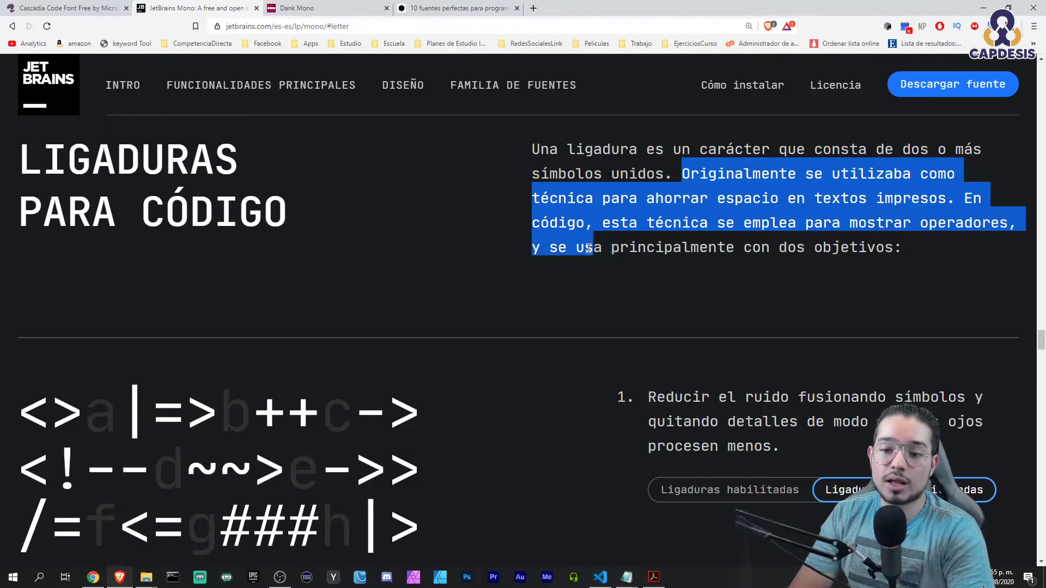
pyautogui.click(900, 251)
pyautogui.scroll(-3, 846, 234)
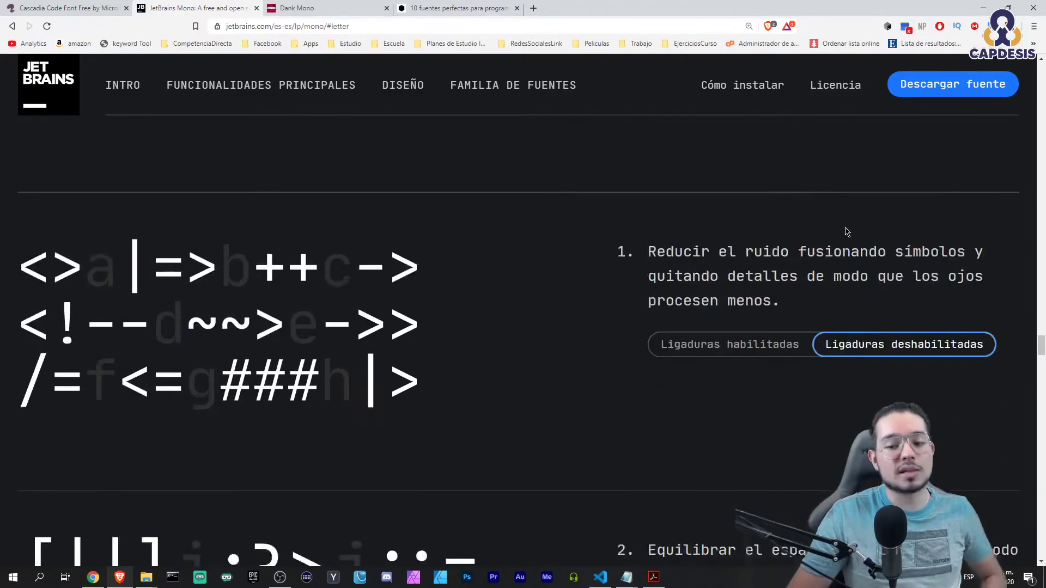
pyautogui.moveTo(657, 250)
pyautogui.mouseDown()
pyautogui.moveTo(915, 278)
pyautogui.moveTo(805, 303)
pyautogui.mouseUp()
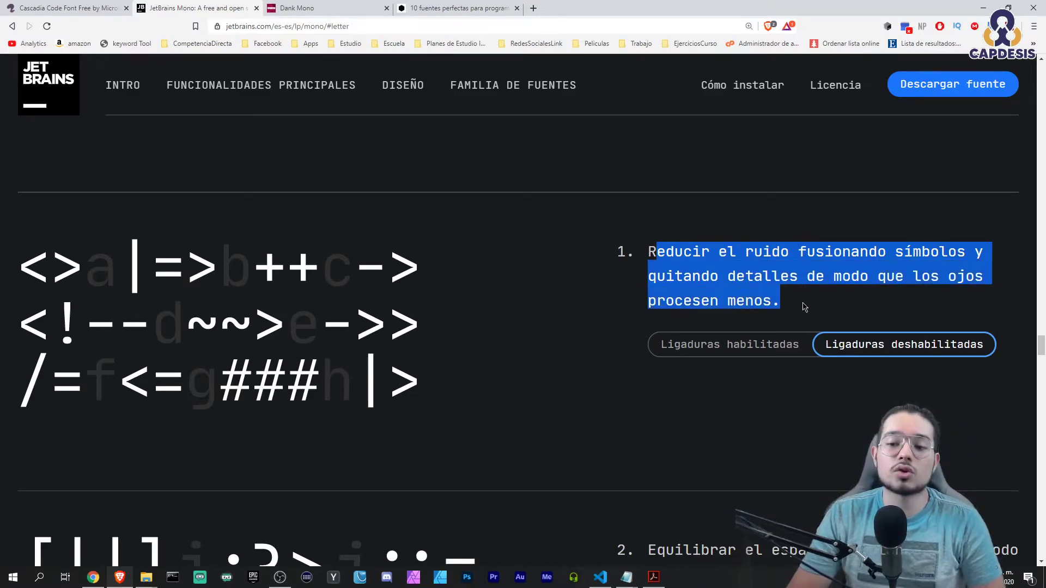
pyautogui.click(805, 303)
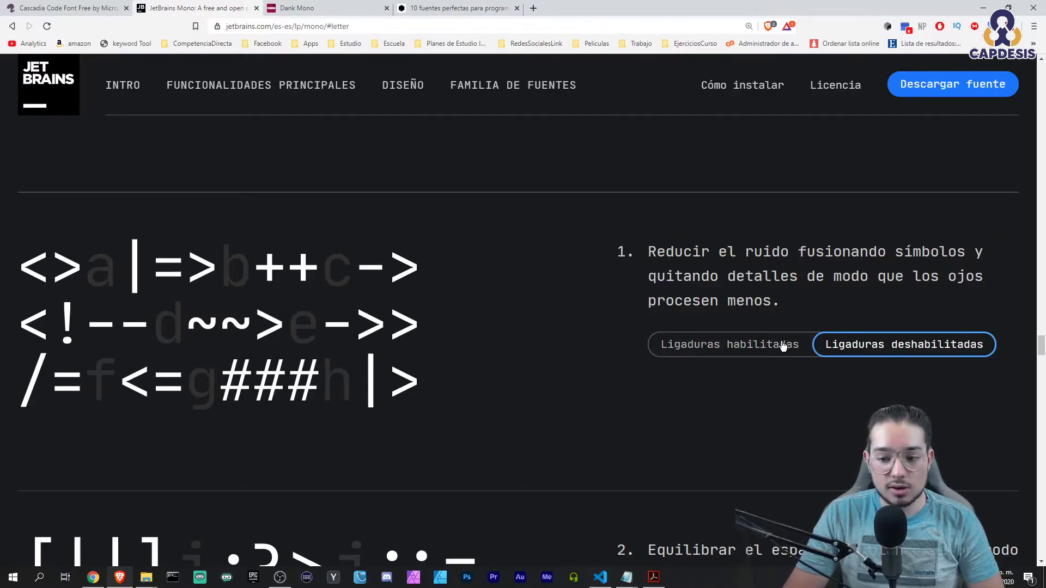
# Toggle ligatures on and off repeatedly in the first JetBrains Mono code example.
pyautogui.click(742, 343)
pyautogui.click(827, 357)
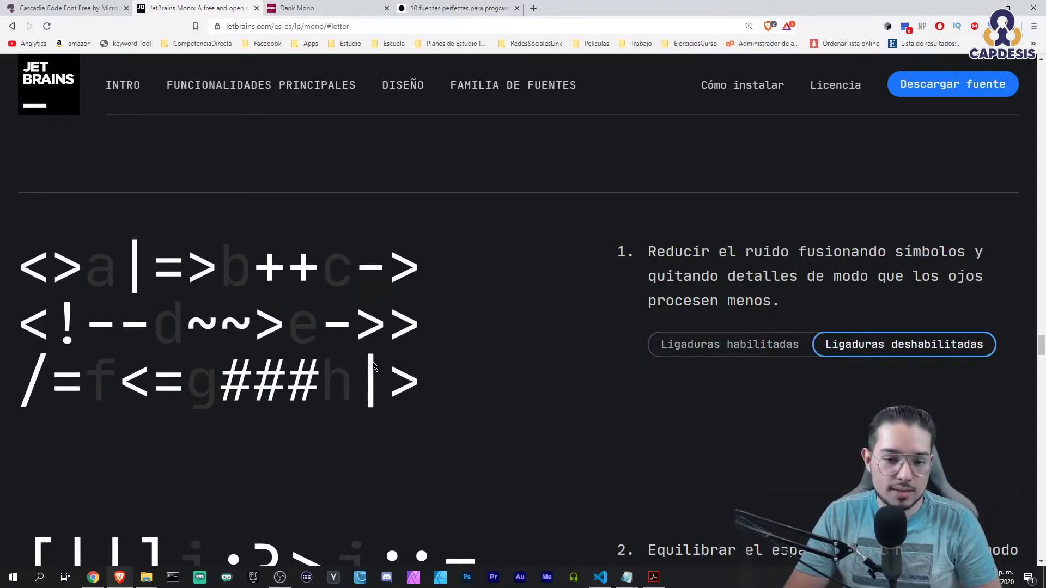
pyautogui.click(779, 336)
pyautogui.click(818, 355)
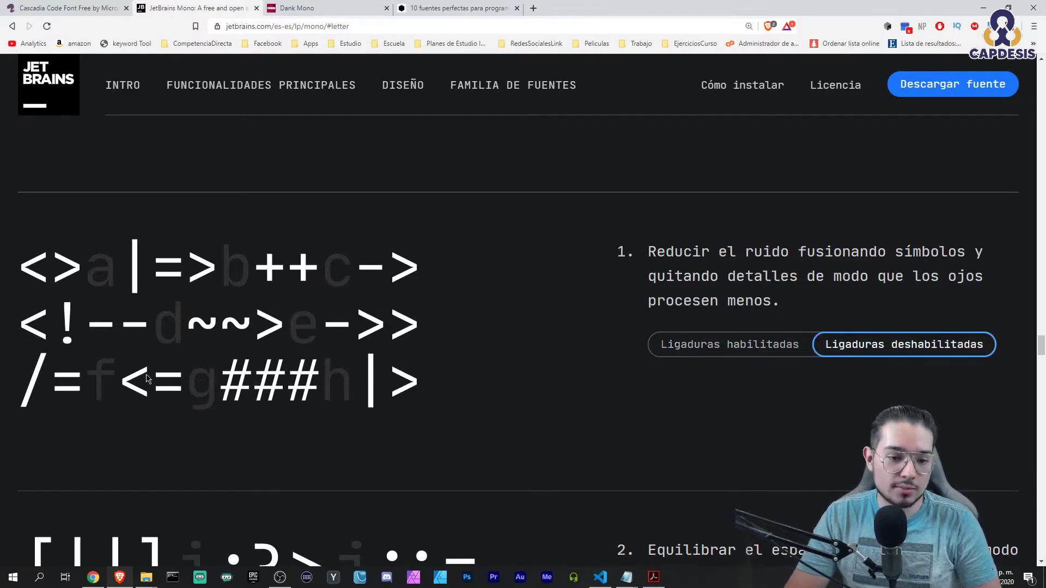
pyautogui.click(730, 344)
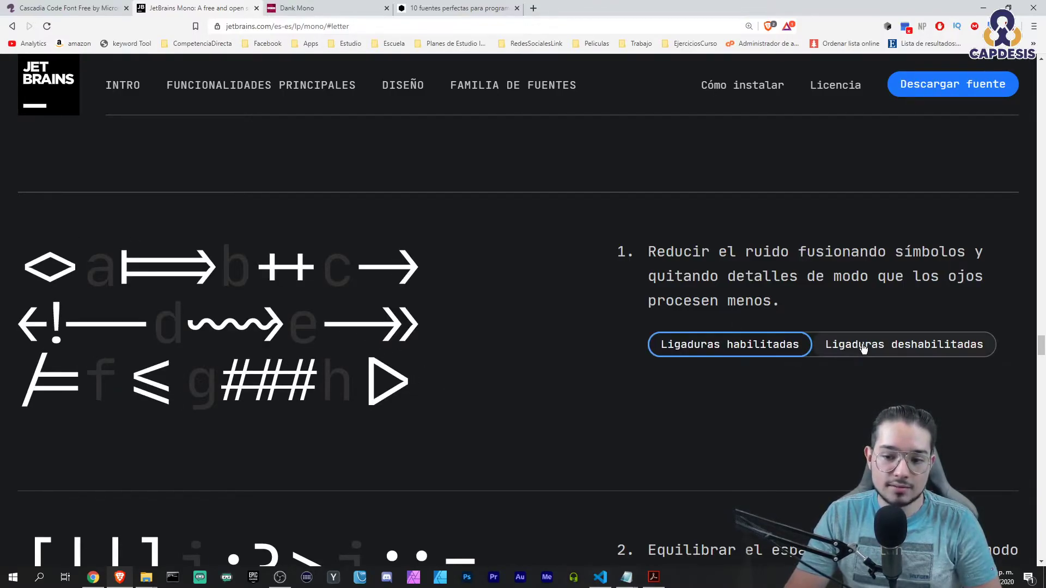
pyautogui.click(838, 353)
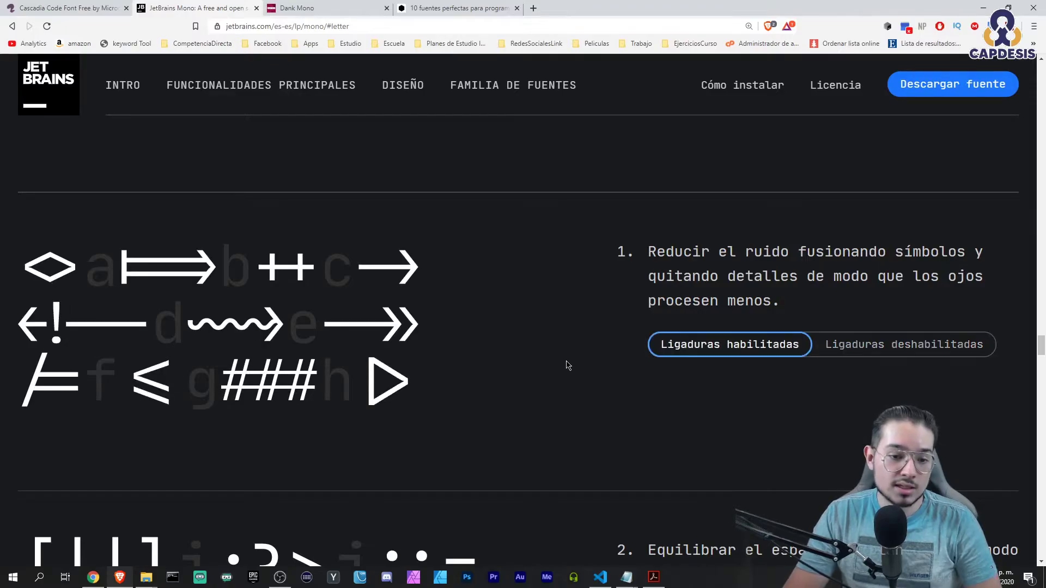
# Compare the second code example with ligatures off and on, leaving 'Ligaduras habilitadas' selected.
pyautogui.scroll(-4, 615, 346)
pyautogui.scroll(-1, 615, 345)
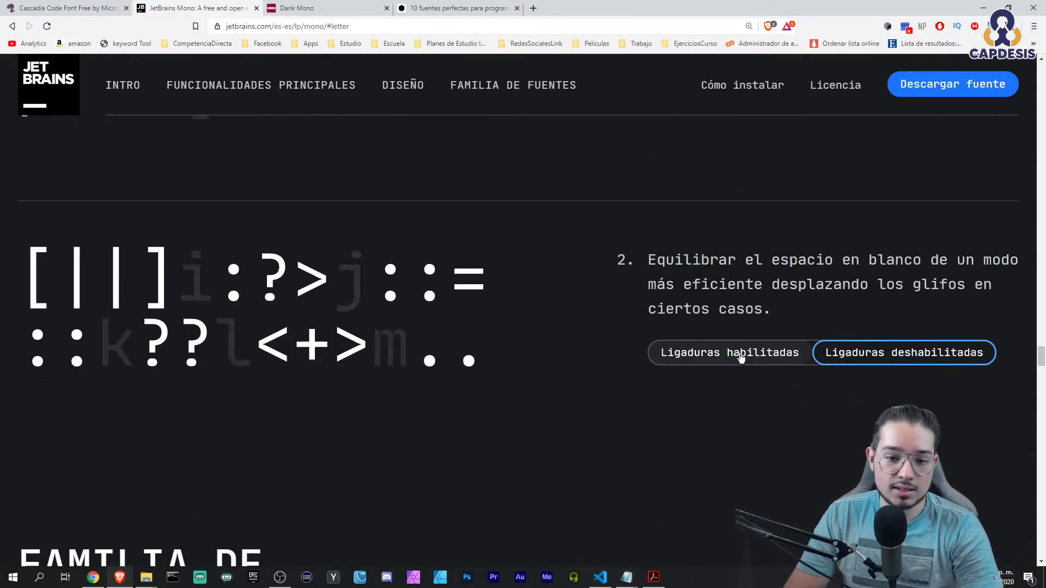
pyautogui.click(739, 353)
pyautogui.click(853, 351)
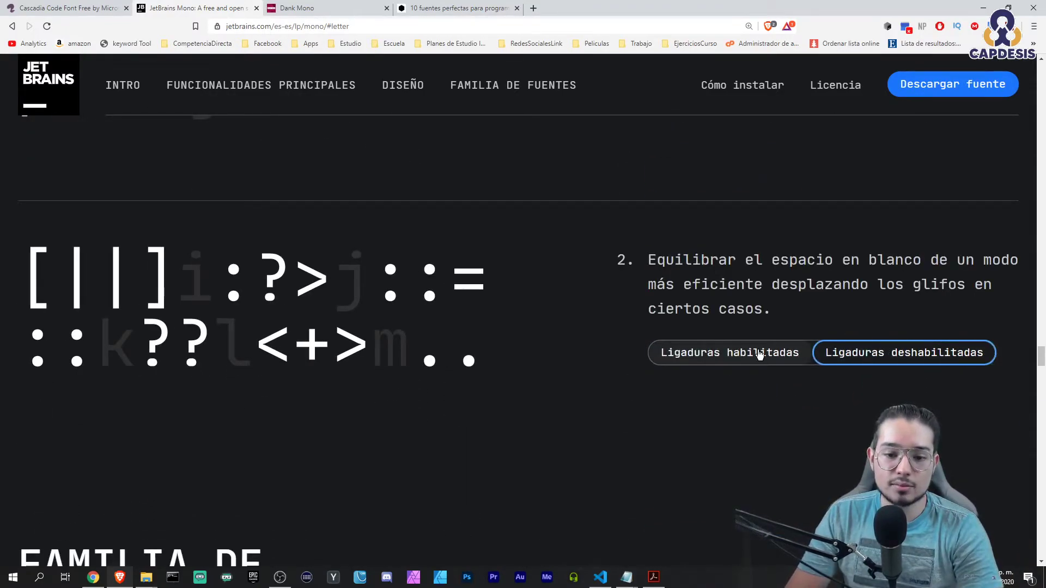
pyautogui.click(694, 353)
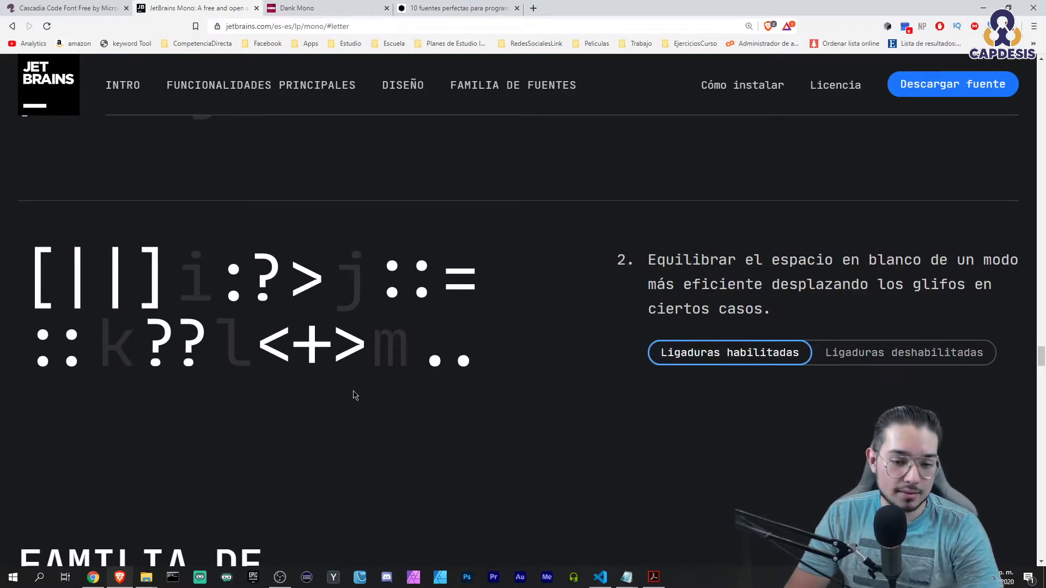
pyautogui.scroll(-8, 348, 344)
pyautogui.scroll(-3, 348, 343)
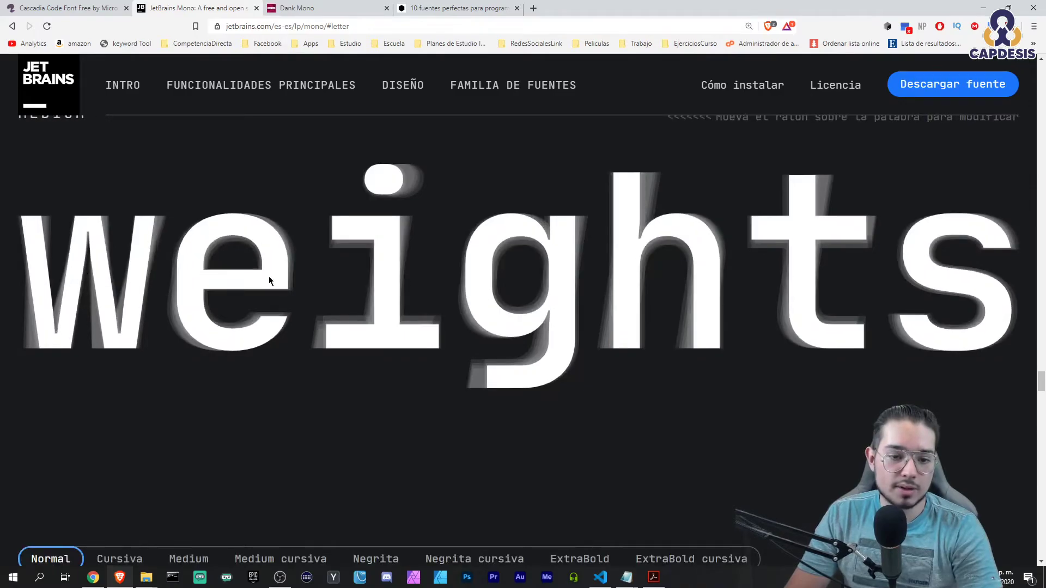
# Preview the glyph grid in Negrita cursiva, ExtraBold cursiva and Cursiva styles.
pyautogui.scroll(2, 705, 305)
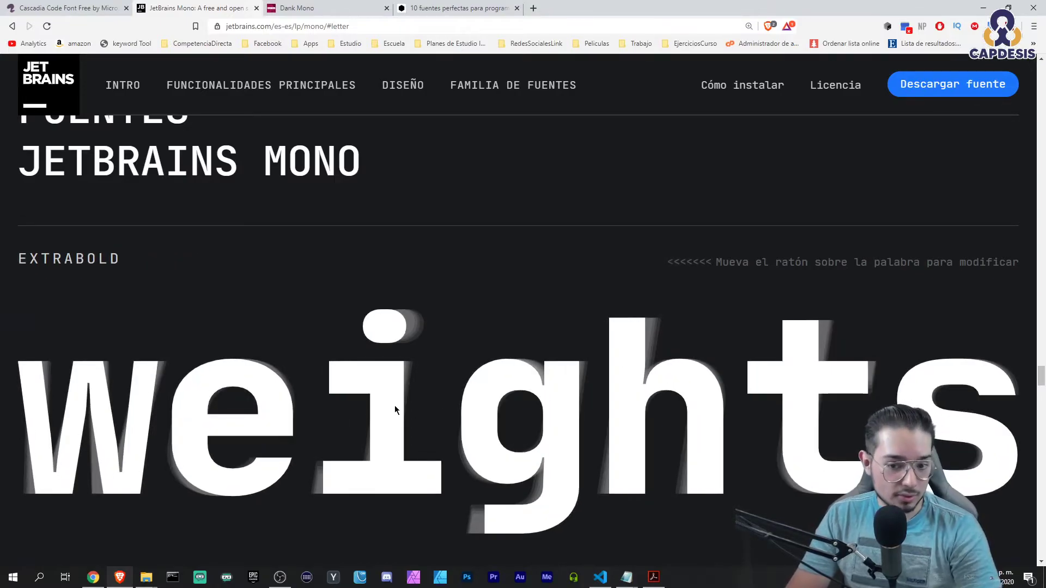
pyautogui.scroll(-6, 299, 228)
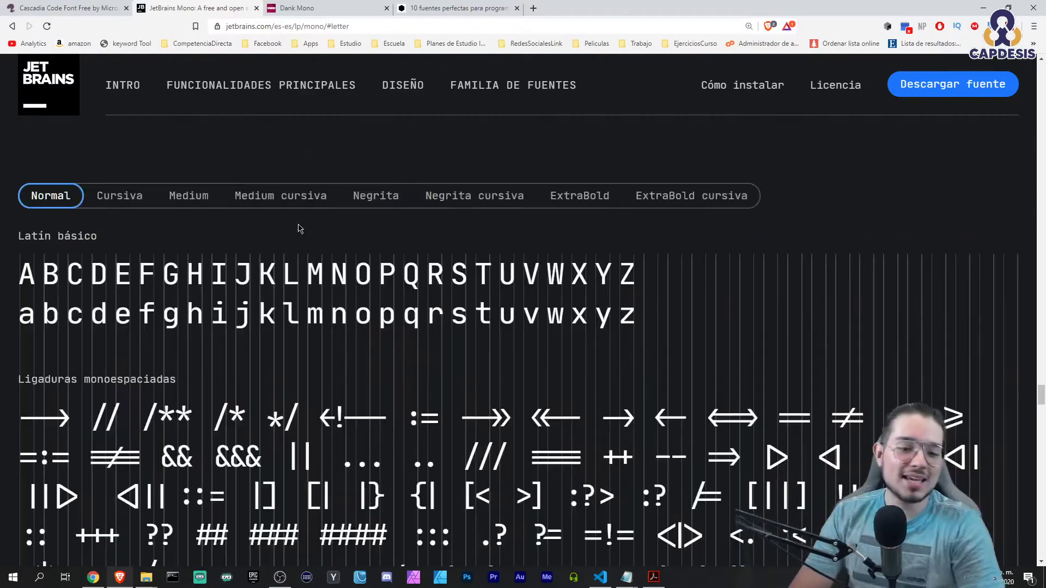
pyautogui.scroll(1, 354, 207)
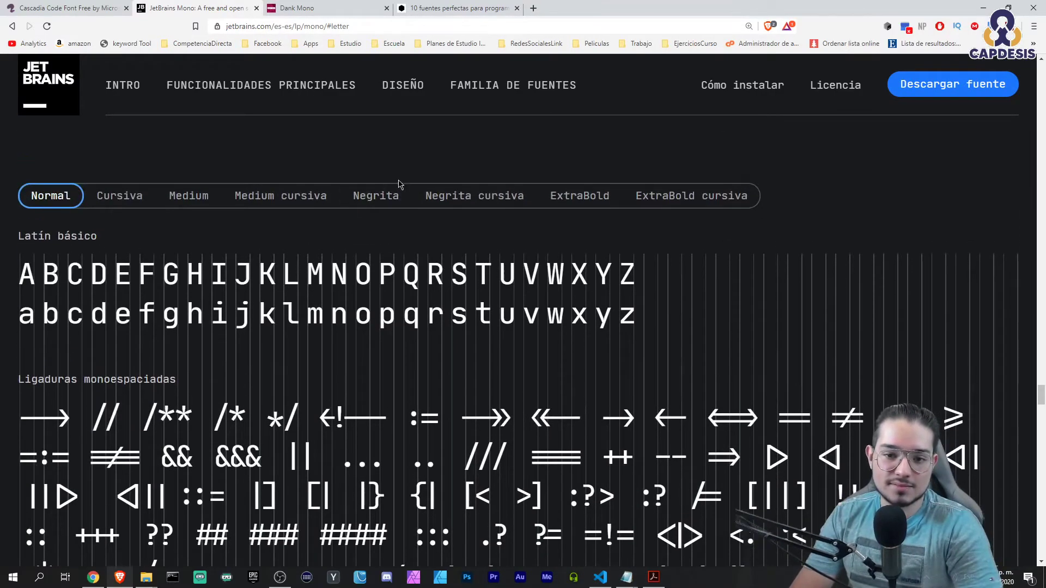
pyautogui.click(473, 188)
pyautogui.scroll(-3, 460, 334)
pyautogui.scroll(1, 718, 322)
pyautogui.scroll(2, 582, 126)
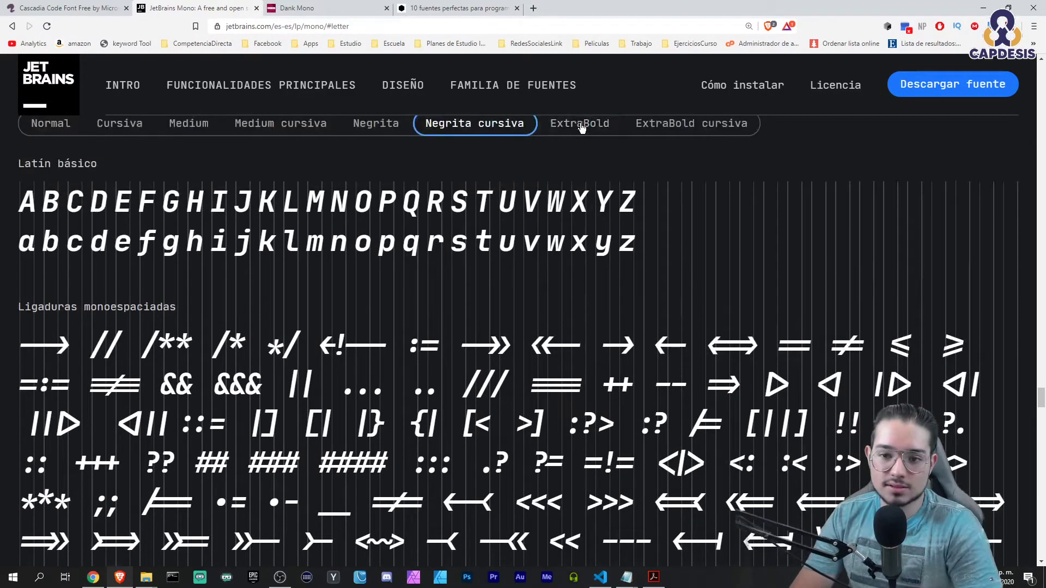
pyautogui.click(689, 196)
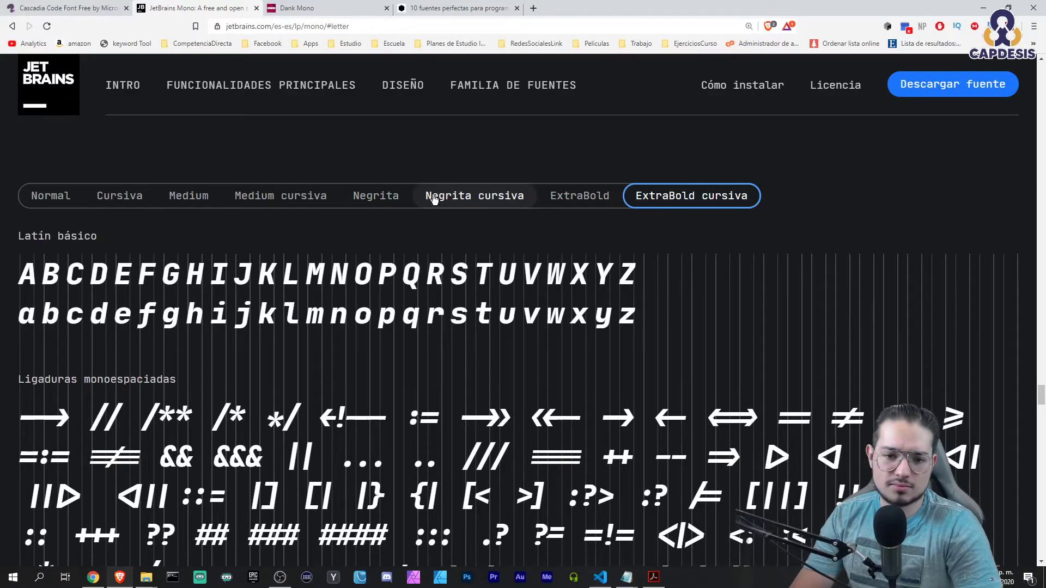
pyautogui.click(120, 196)
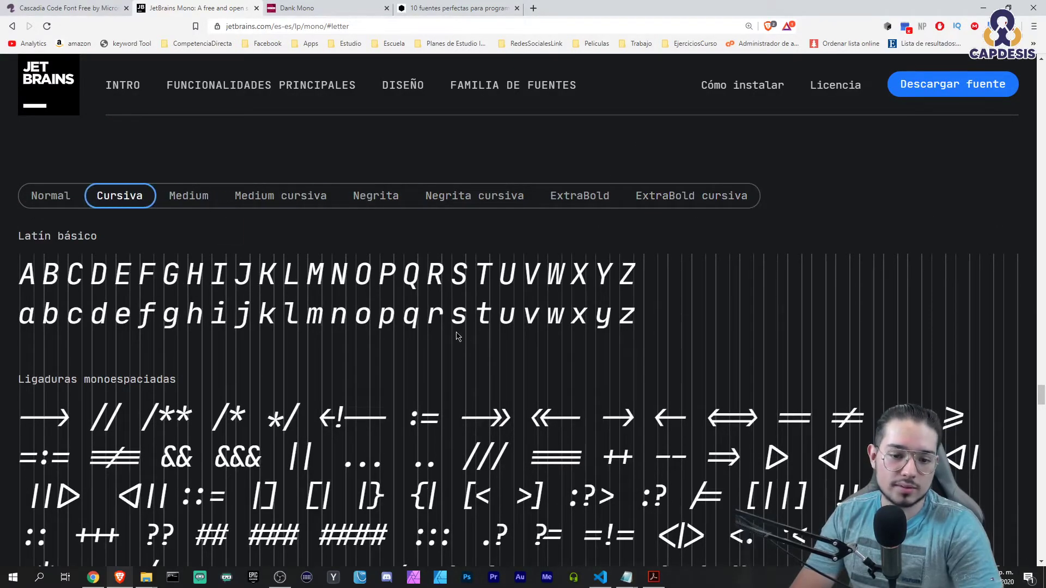
# Scroll down to the '145 idiomas soportados' list.
pyautogui.scroll(-3, 455, 333)
pyautogui.scroll(-6, 545, 316)
pyautogui.scroll(-5, 574, 303)
pyautogui.scroll(-5, 574, 304)
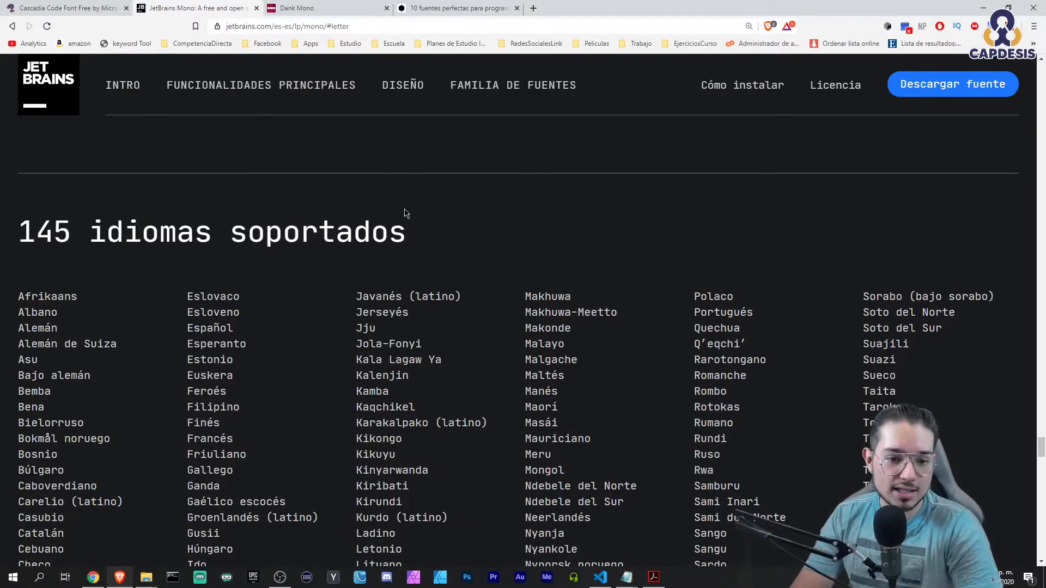
# Scroll through the 'CÓMO INSTALAR' section, then bring VS Code back from the taskbar.
pyautogui.scroll(-3, 404, 212)
pyautogui.scroll(-6, 406, 216)
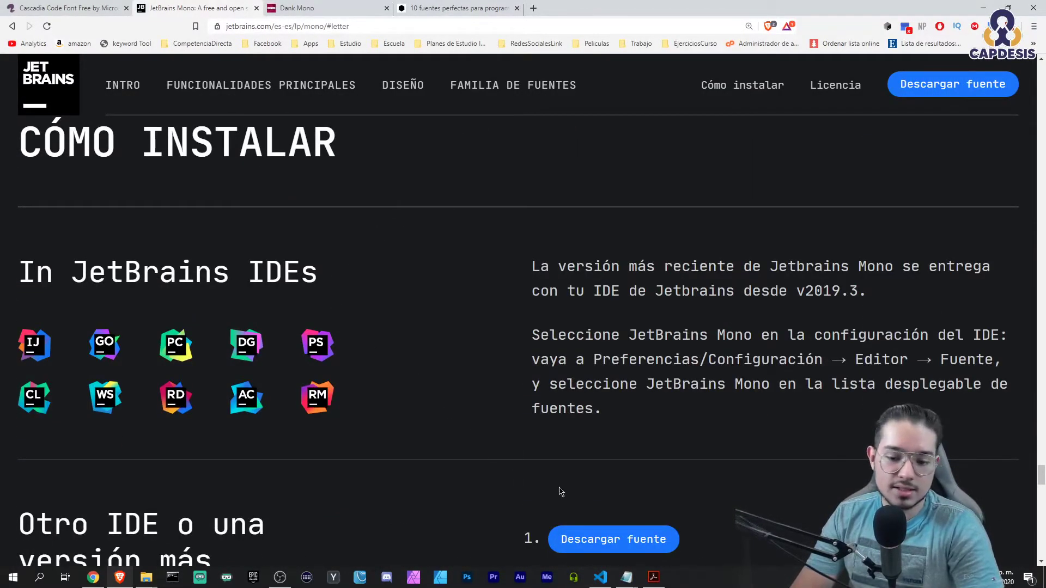
pyautogui.scroll(2, 467, 357)
pyautogui.scroll(4, 462, 357)
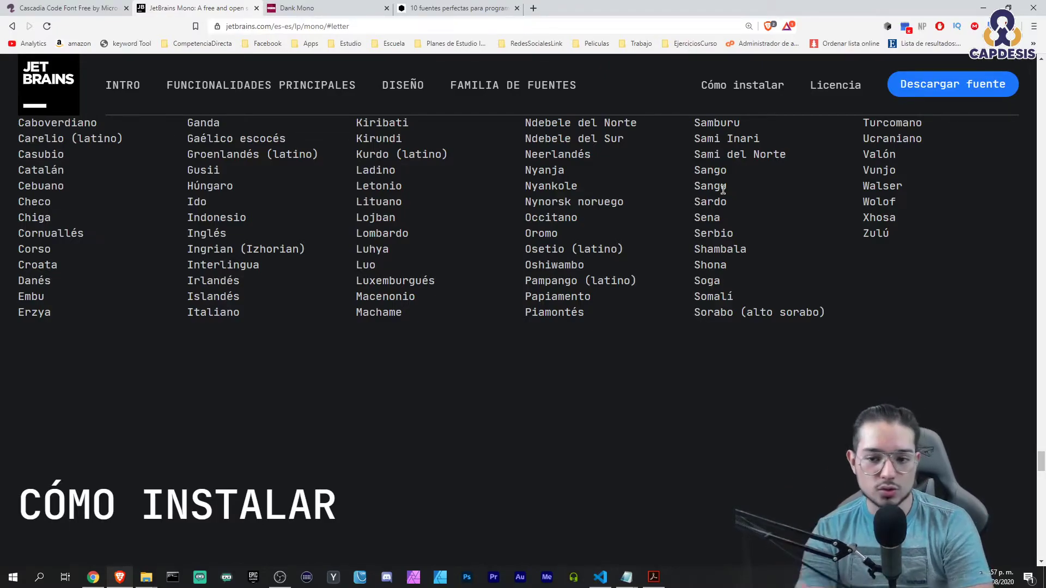
pyautogui.click(600, 577)
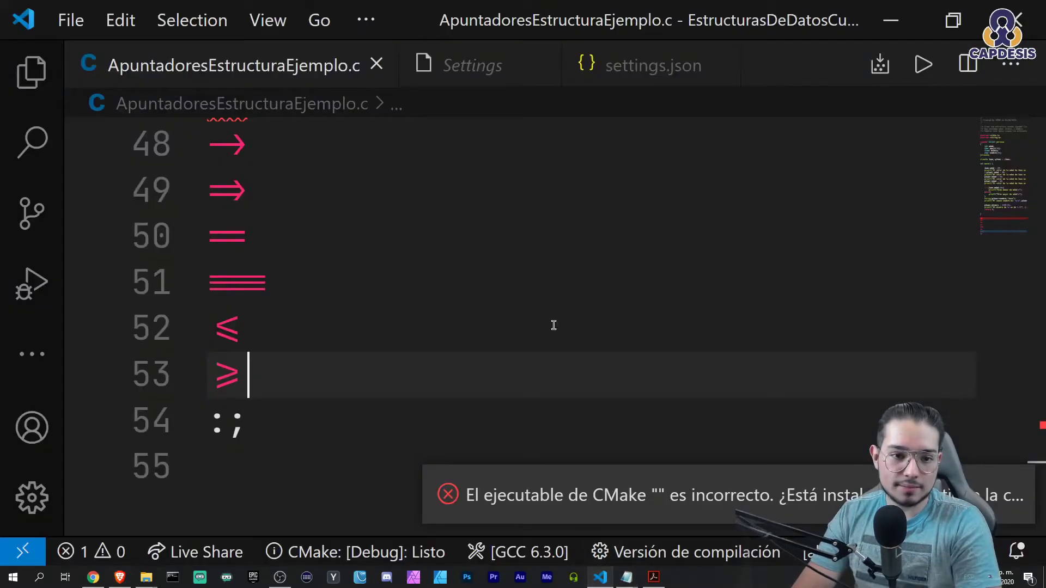
# Inspect the Font settings and editor.fontLigatures: true in settings.json, then minimize VS Code.
pyautogui.click(504, 75)
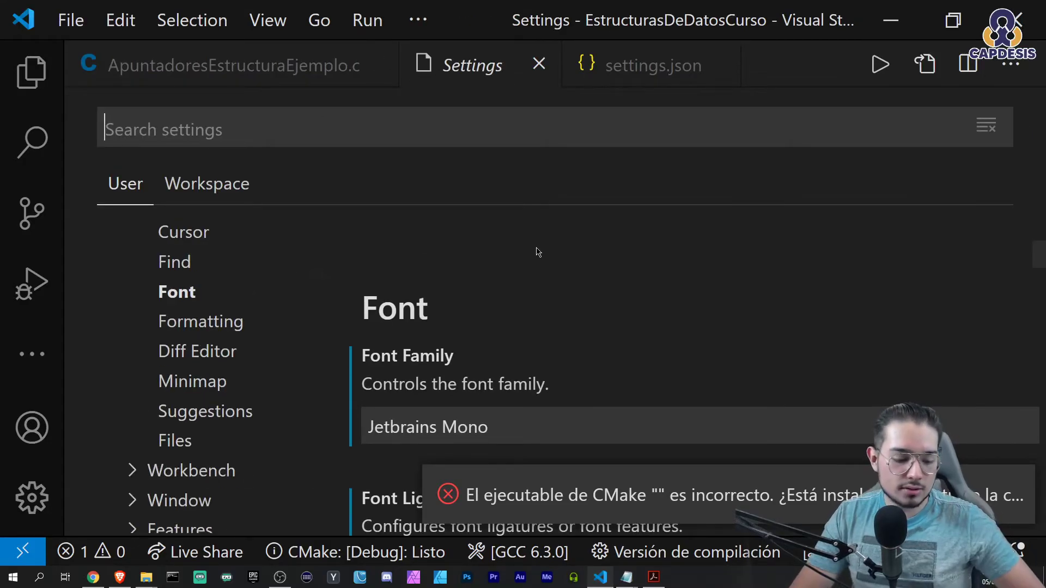
pyautogui.hotkey('ctrl', '-')
pyautogui.hotkey('ctrl', '-')
pyautogui.scroll(-1, 392, 326)
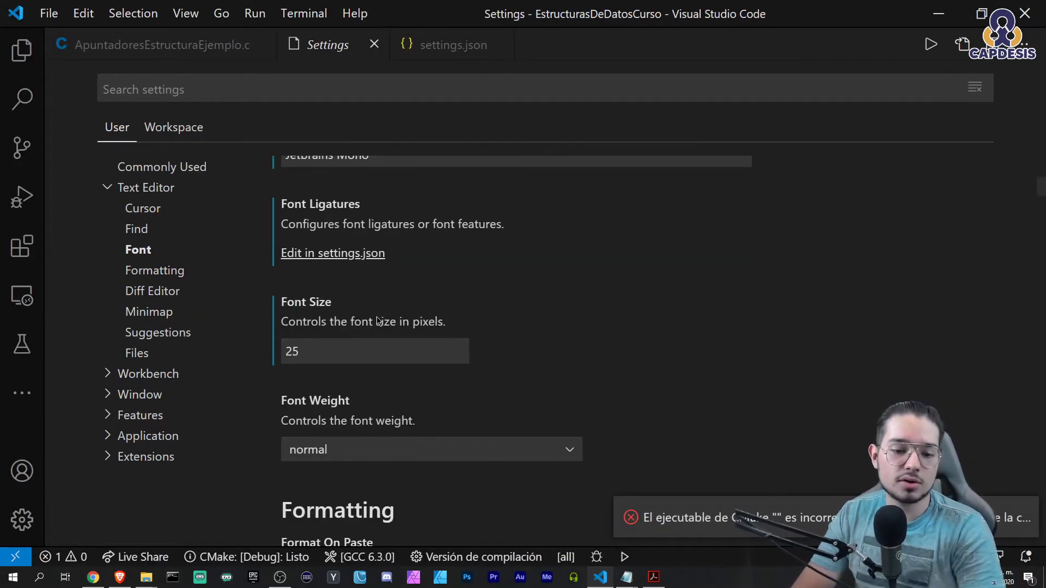
pyautogui.scroll(-1, 428, 343)
pyautogui.scroll(1, 381, 289)
pyautogui.click(349, 254)
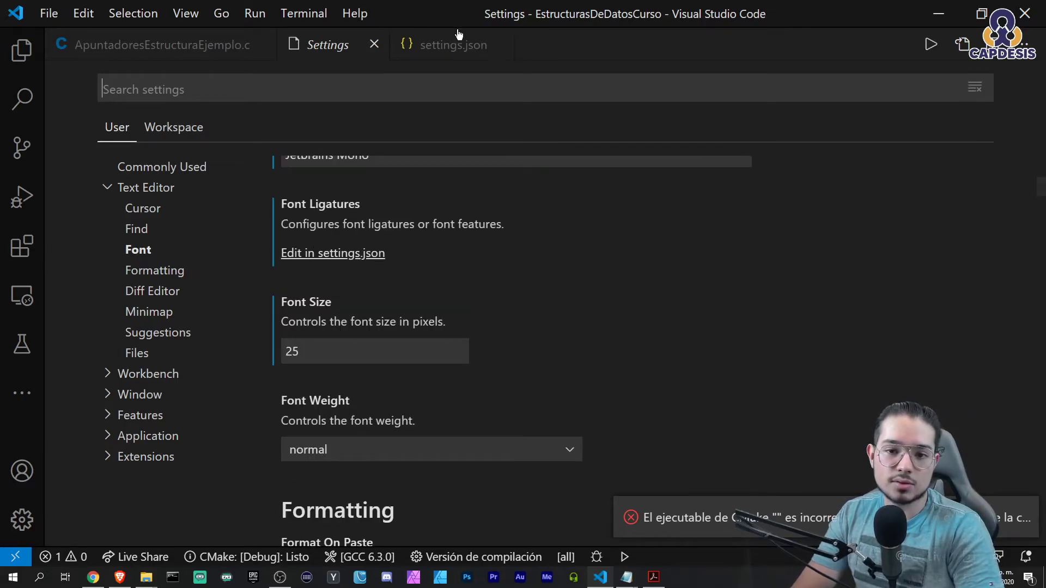
pyautogui.moveTo(594, 172); pyautogui.dragTo(512, 166)
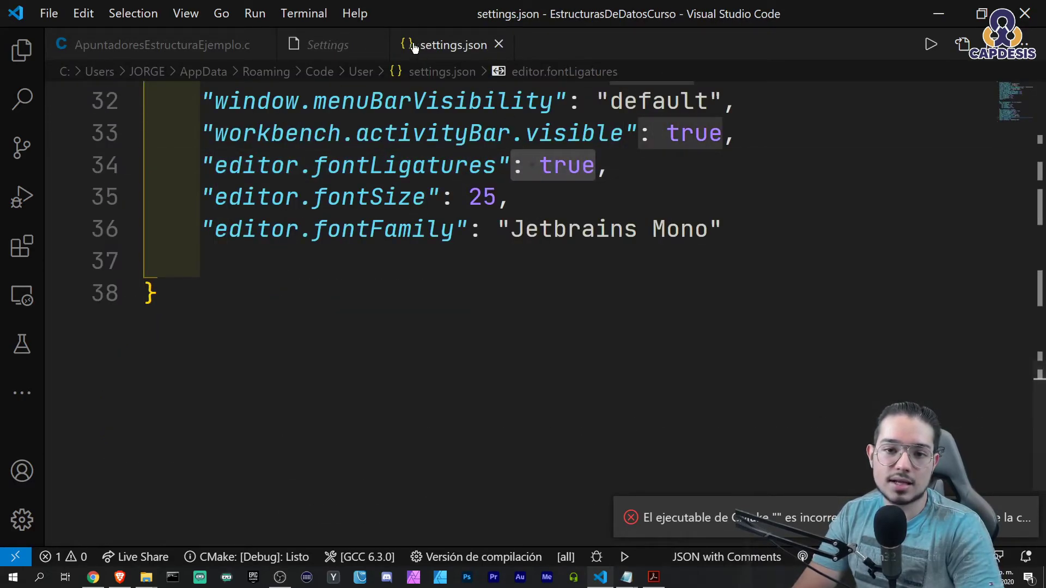
pyautogui.click(939, 16)
# Switch to the Font Squirrel Cascadia Code tab and scroll through its Font Information.
pyautogui.scroll(4, 512, 265)
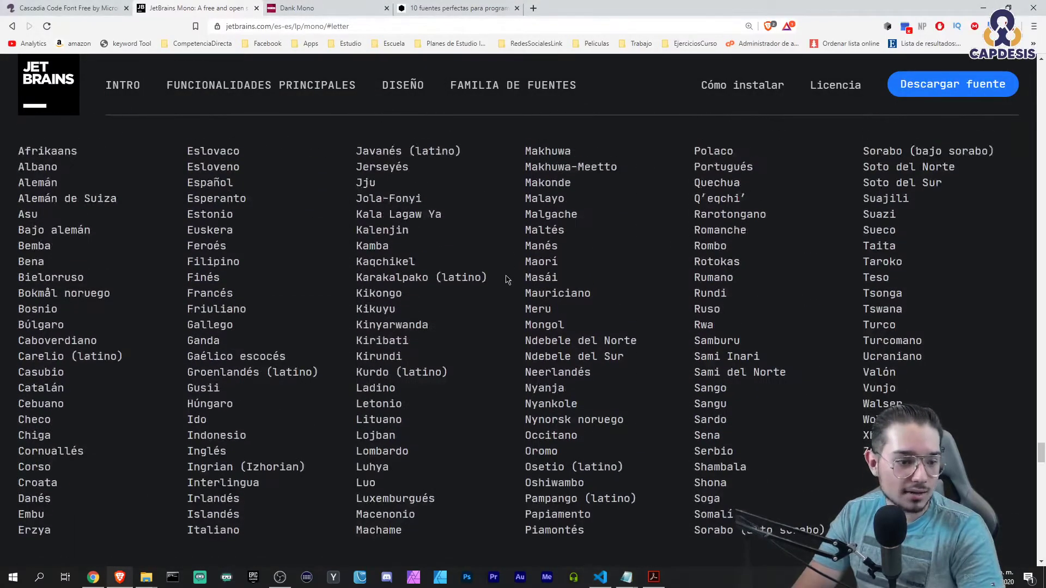
pyautogui.scroll(-5, 482, 282)
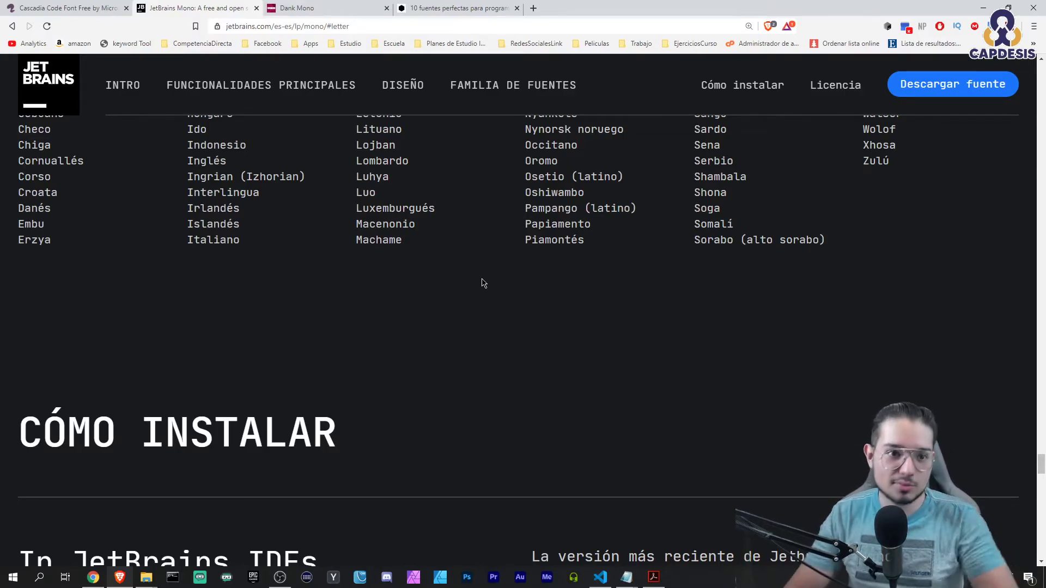
pyautogui.hotkey('ctrl', 'shift', 'Tab')
pyautogui.scroll(-3, 461, 288)
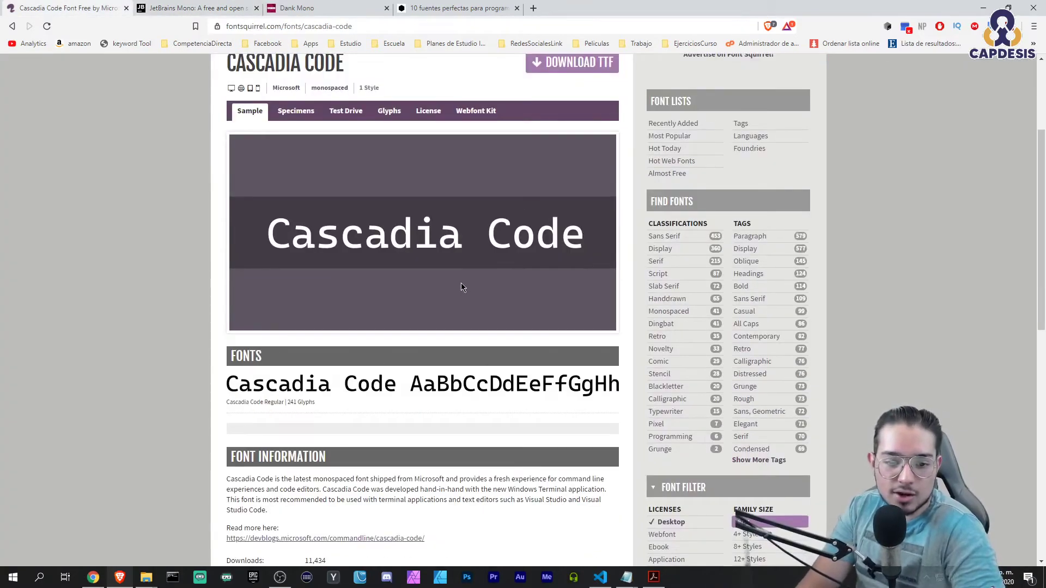
pyautogui.scroll(-2, 456, 279)
pyautogui.scroll(-2, 457, 290)
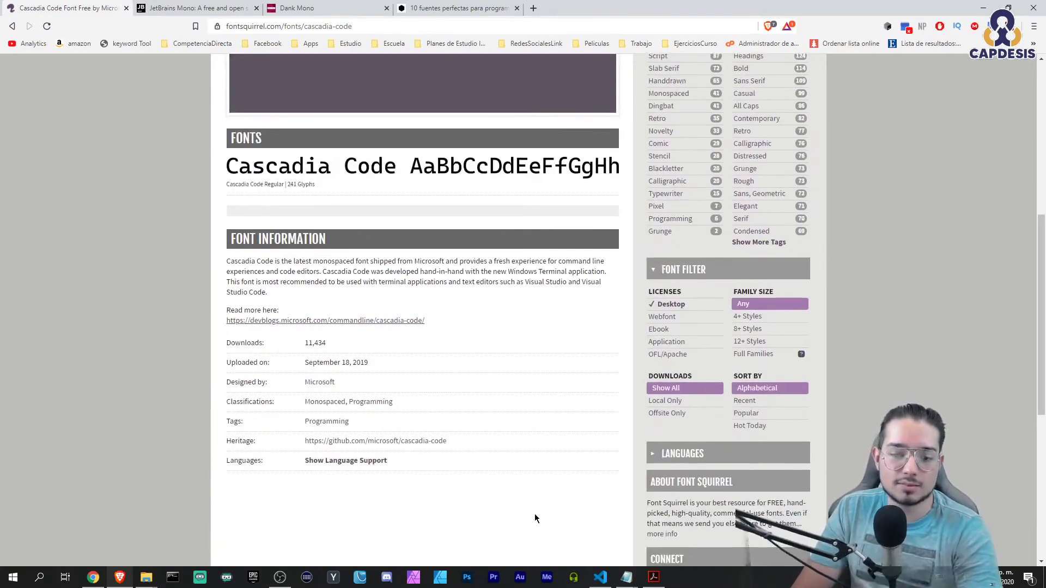
pyautogui.scroll(4, 455, 292)
pyautogui.scroll(3, 448, 276)
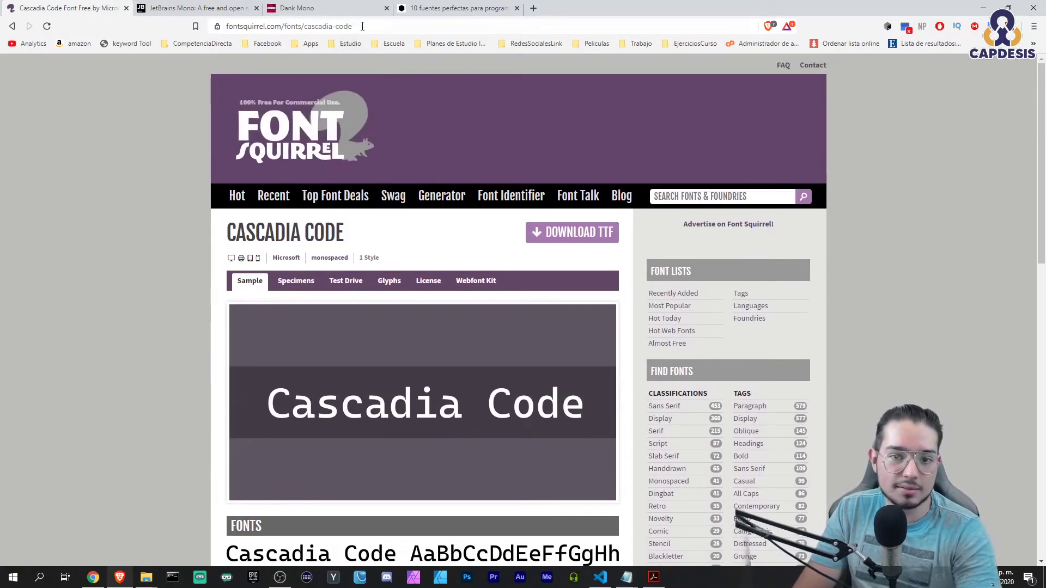
pyautogui.scroll(-2, 545, 381)
pyautogui.scroll(-5, 545, 392)
pyautogui.scroll(4, 549, 405)
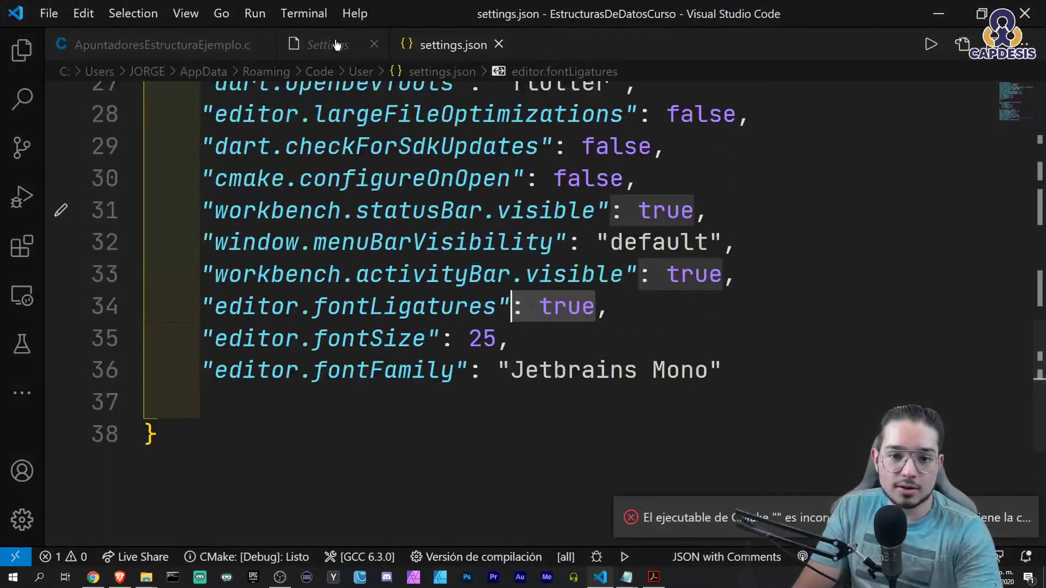
# Replace the Font Family value with 'Cascadia Code' and view the C file in it.
pyautogui.click(334, 43)
pyautogui.scroll(2, 364, 275)
pyautogui.click(158, 44)
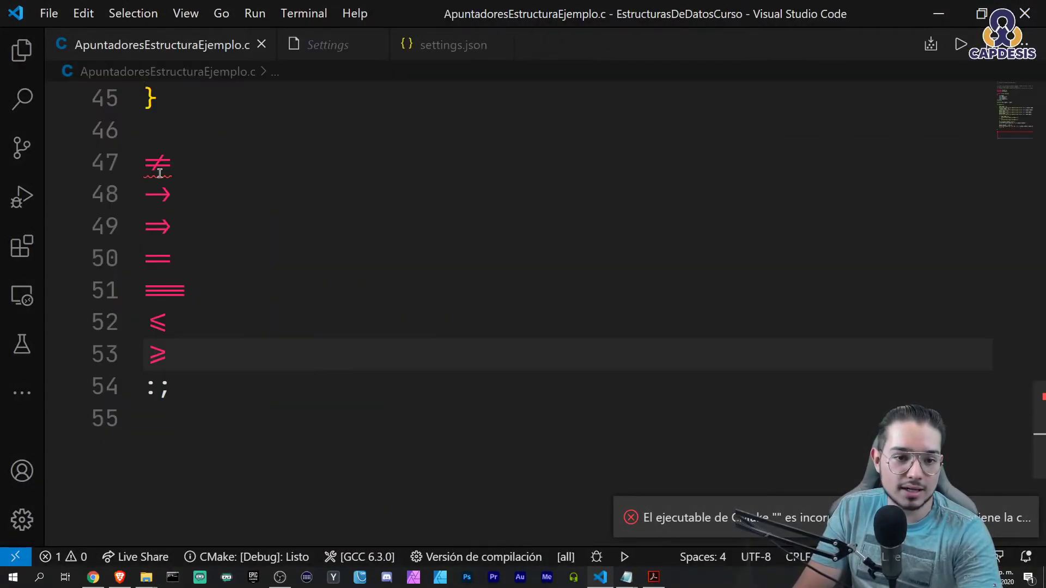
pyautogui.click(328, 45)
pyautogui.tripleClick(392, 247)
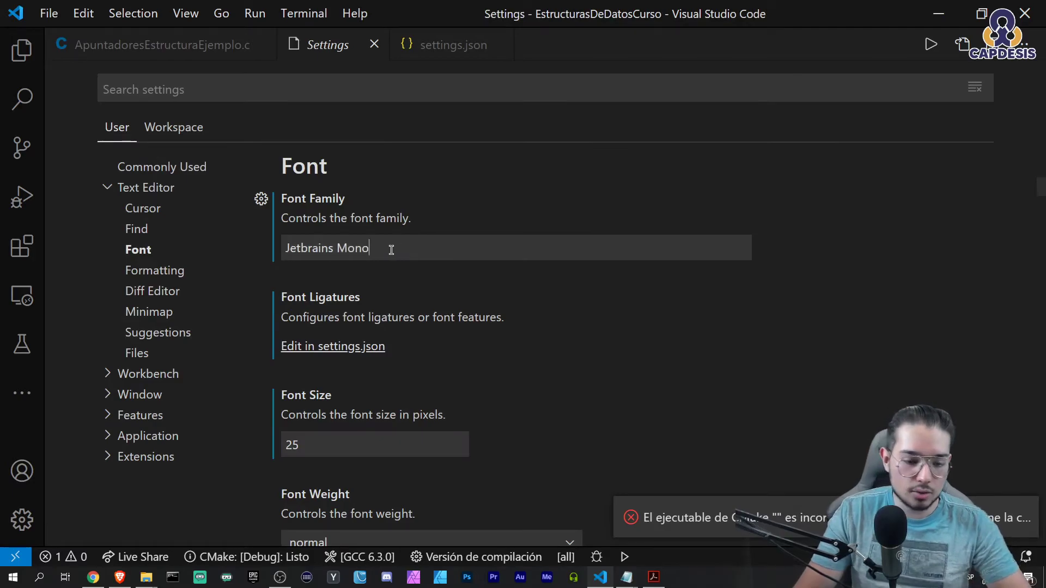
pyautogui.write('Cascadia Code')
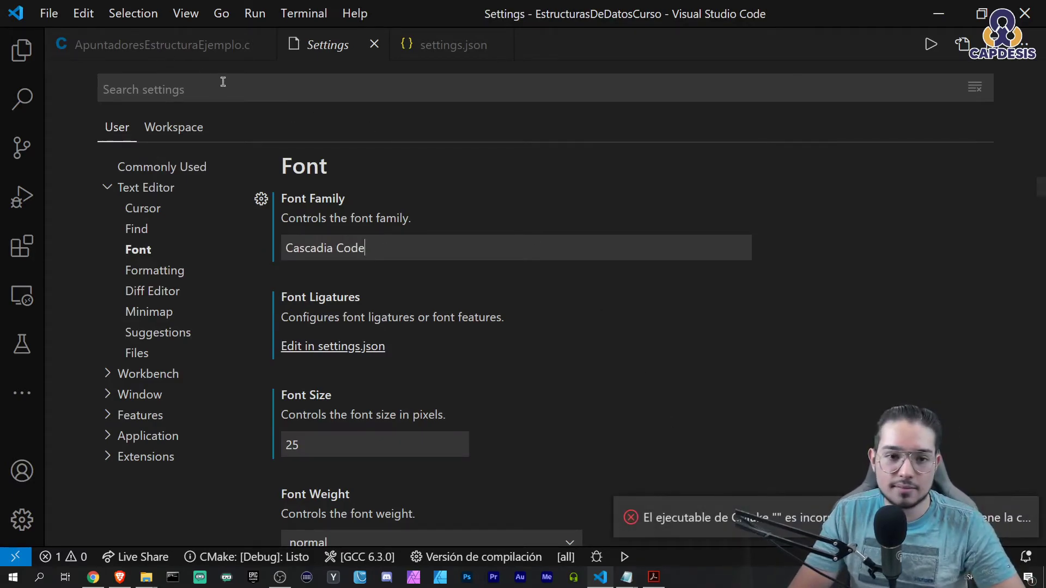
pyautogui.click(158, 45)
# Select and inspect the ≠, arrow and :; ligatures on lines 47–54 in Cascadia Code.
pyautogui.click(175, 198)
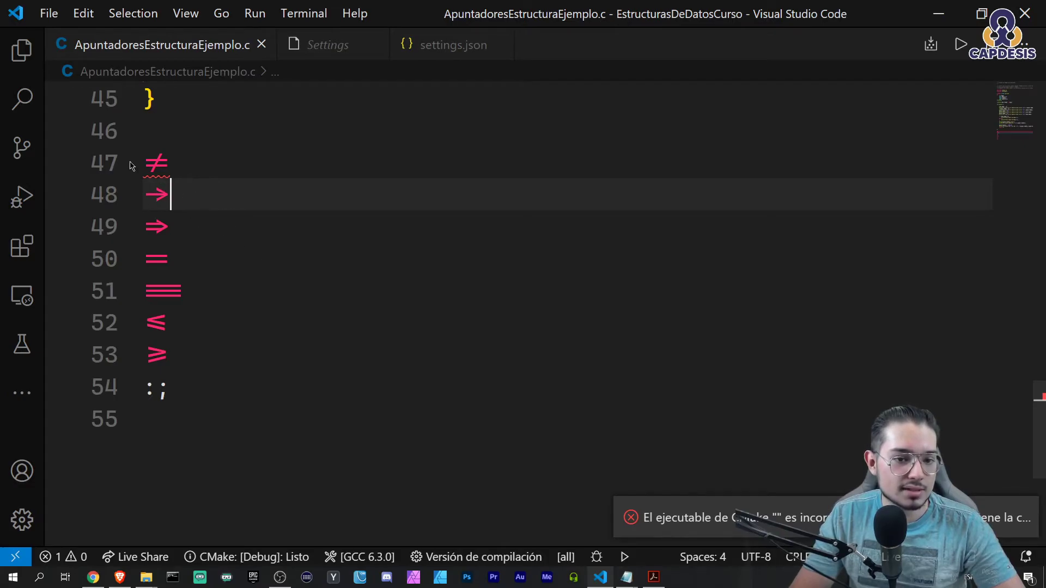
pyautogui.moveTo(132, 166); pyautogui.dragTo(203, 163)
pyautogui.click(203, 177)
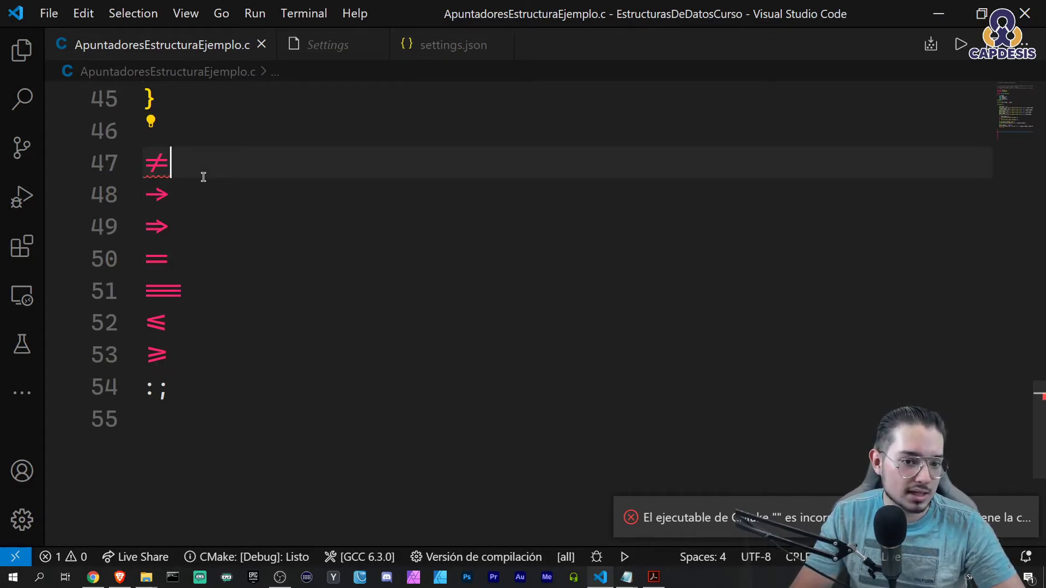
pyautogui.doubleClick(196, 161)
pyautogui.click(214, 161)
pyautogui.scroll(-1, 201, 308)
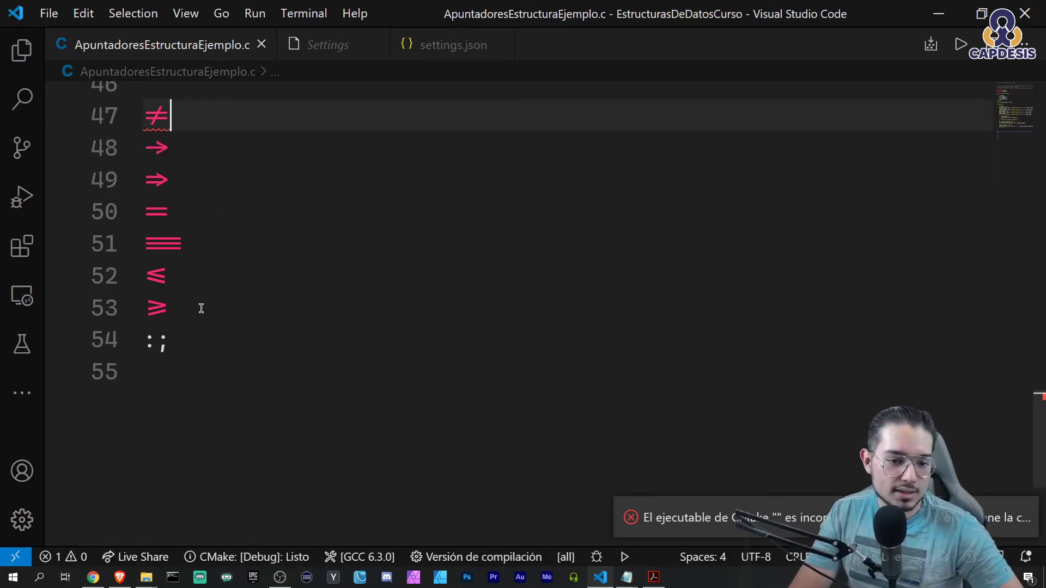
pyautogui.moveTo(201, 308); pyautogui.dragTo(143, 286)
pyautogui.click(178, 340)
pyautogui.doubleClick(189, 343)
pyautogui.click(173, 345)
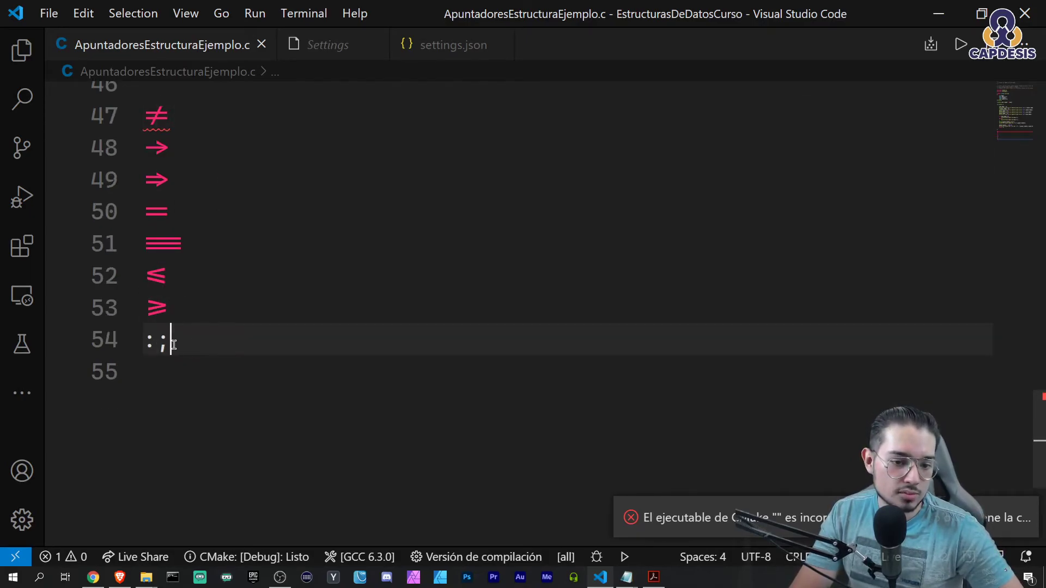
pyautogui.doubleClick(177, 344)
pyautogui.click(196, 343)
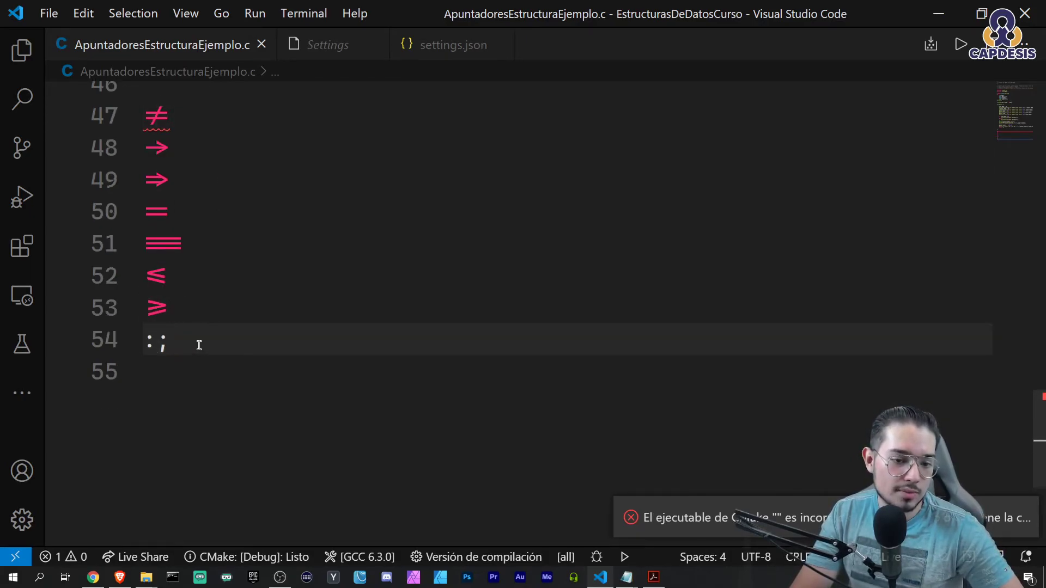
# Inspect the pJuan struct code on lines 39–43, including 1200.50, in the new font.
pyautogui.click(325, 49)
pyautogui.click(170, 47)
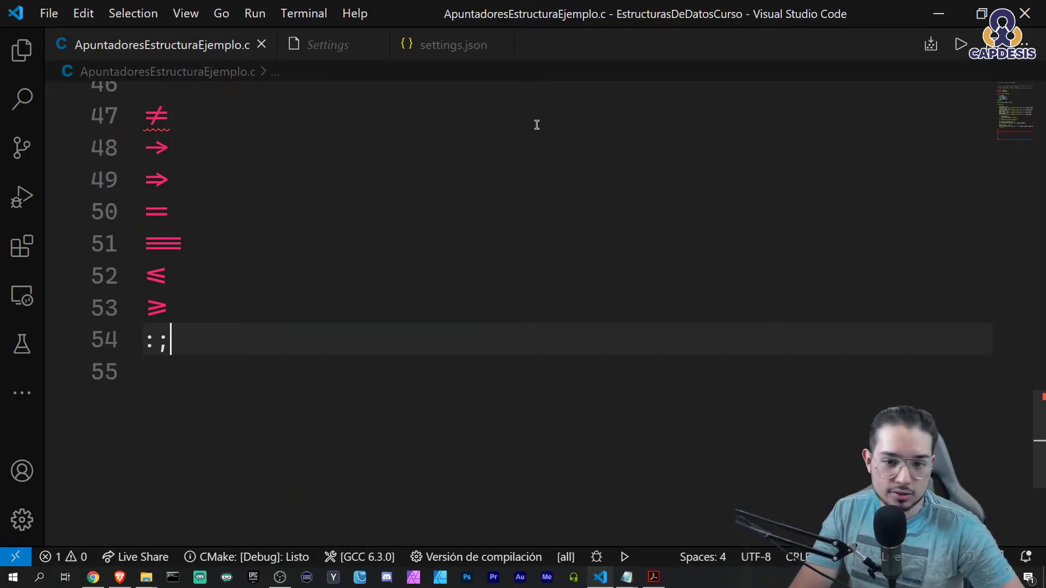
pyautogui.scroll(5, 514, 254)
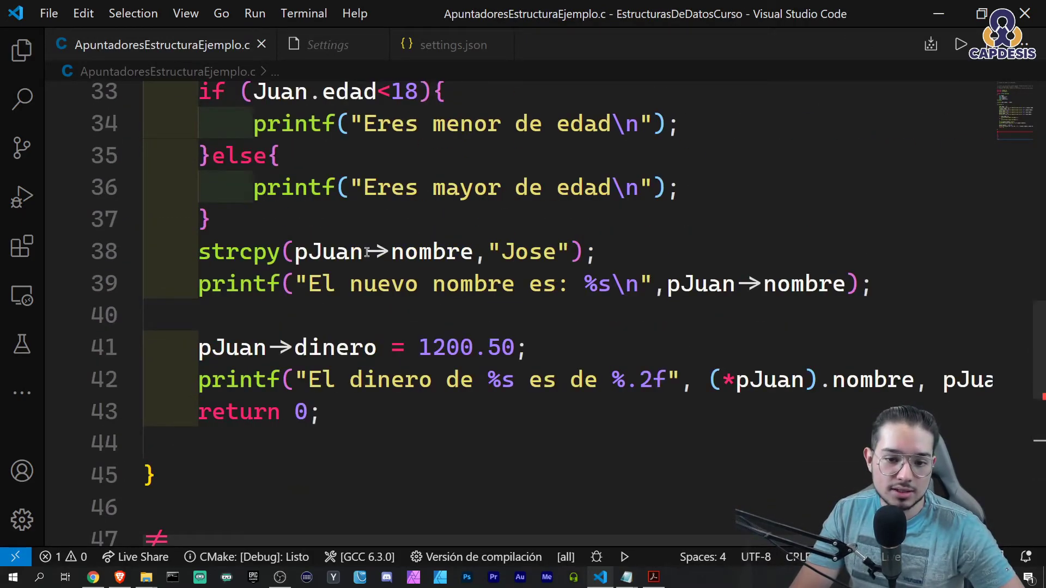
pyautogui.click(569, 283)
pyautogui.press('Down')
pyautogui.press('Down')
pyautogui.press('Down')
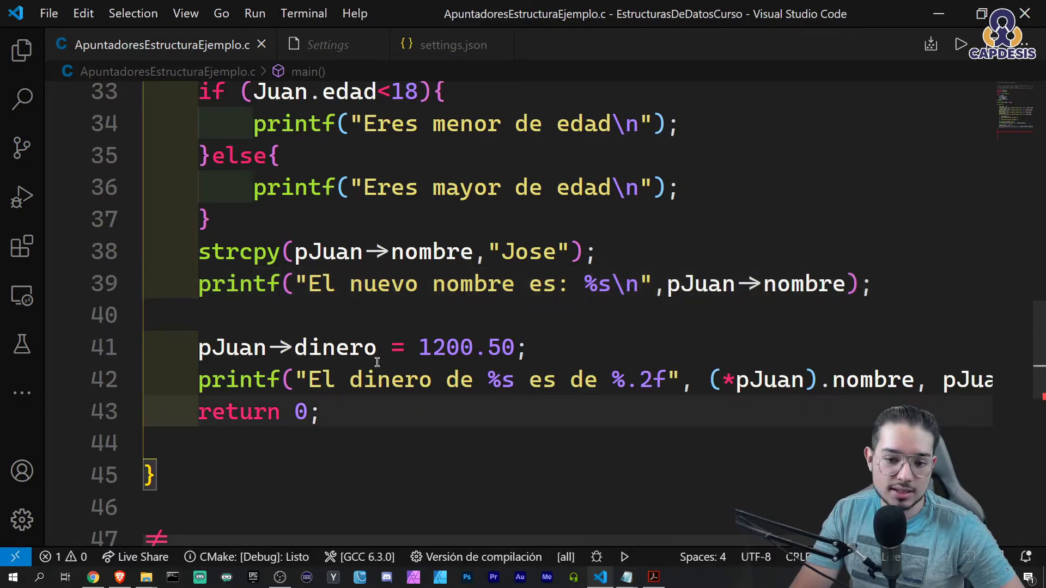
pyautogui.moveTo(444, 349); pyautogui.dragTo(469, 351)
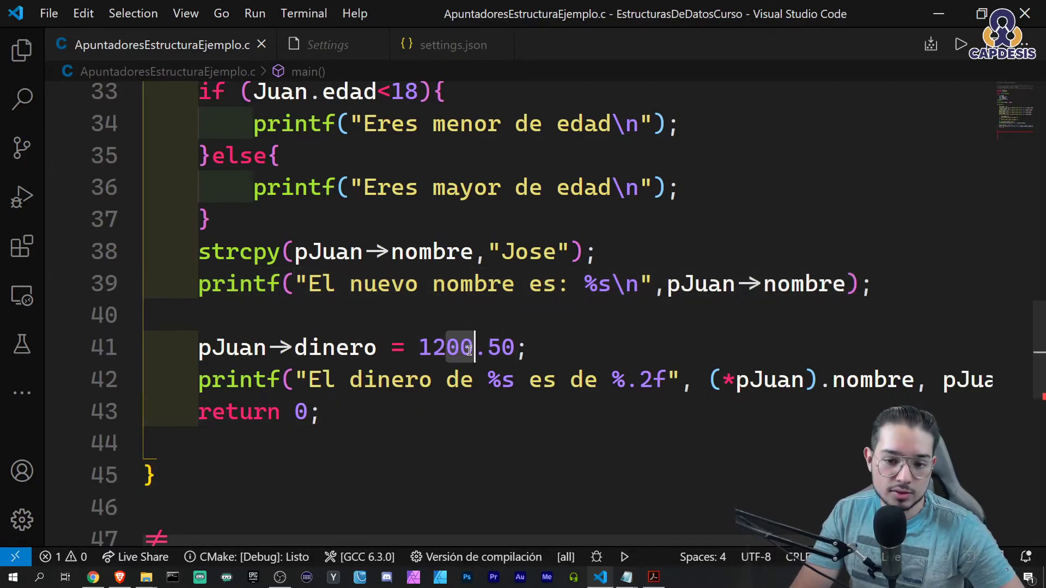
pyautogui.click(539, 403)
# Recheck the Font Family setting, return to the C file, then switch to Brave.
pyautogui.scroll(2, 535, 399)
pyautogui.click(375, 45)
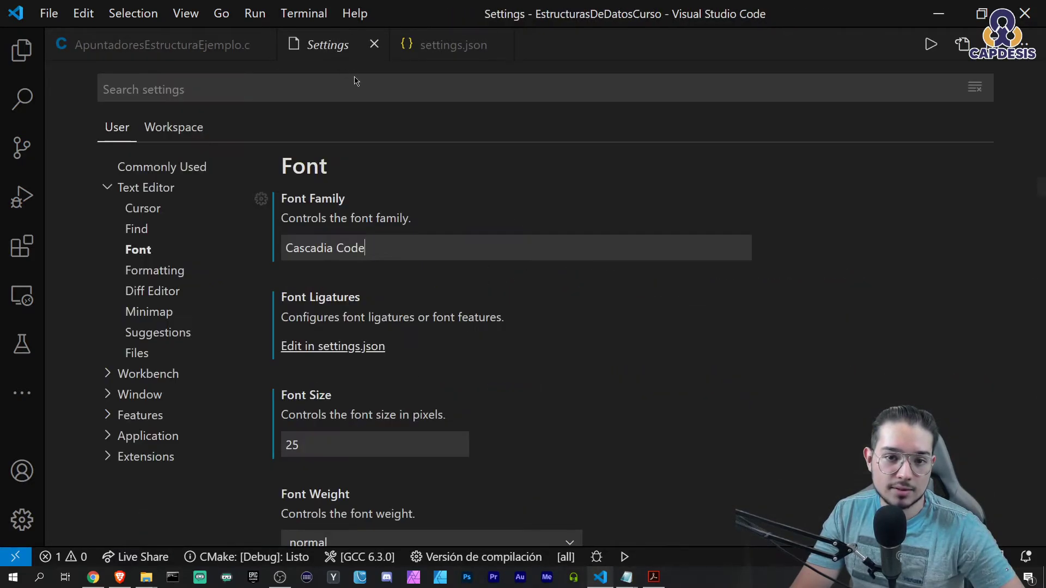
pyautogui.hotkey('ctrl', 'pageup')
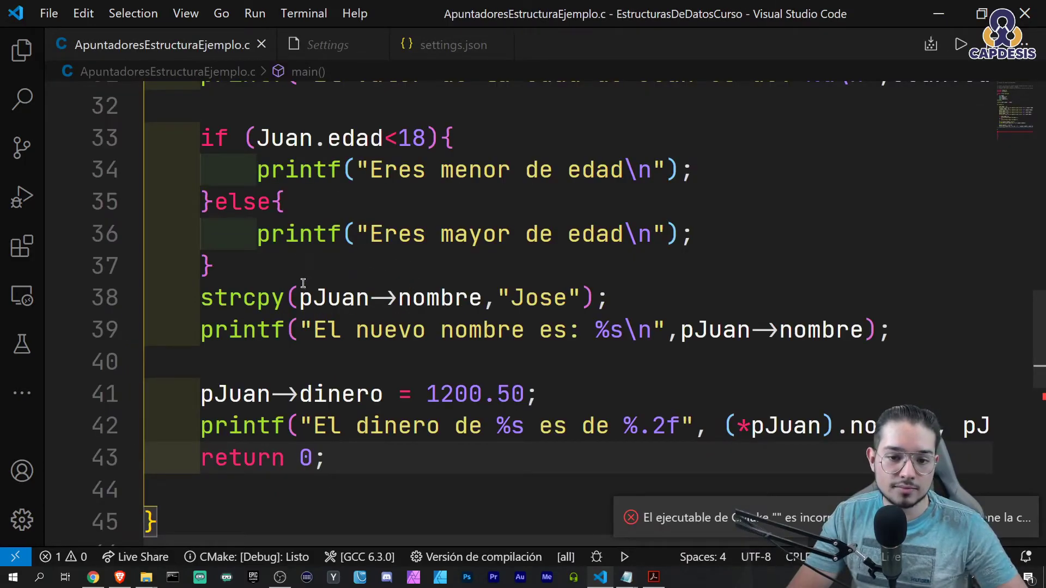
pyautogui.scroll(-2, 303, 283)
pyautogui.press('Down')
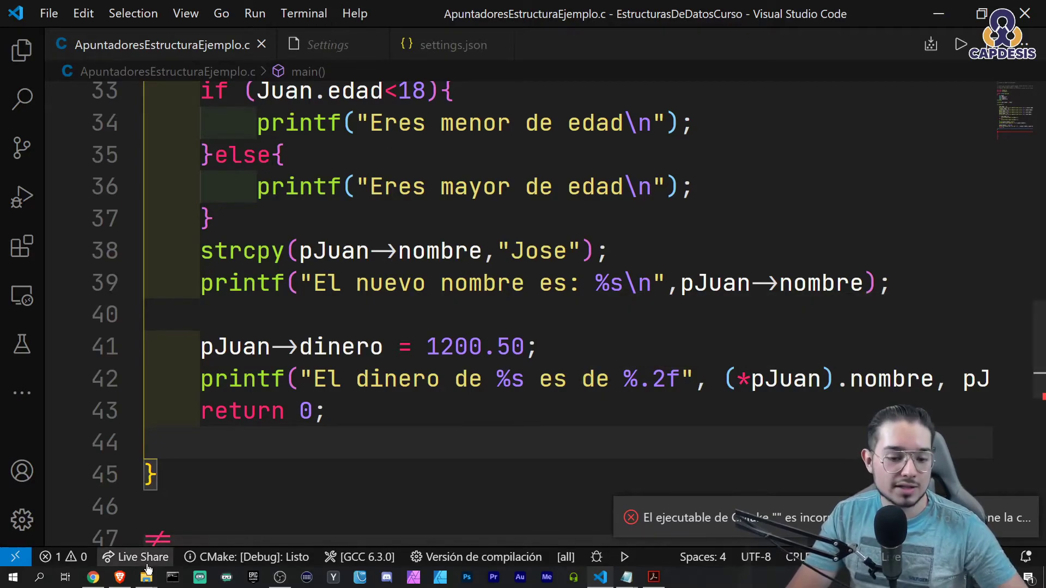
pyautogui.click(120, 576)
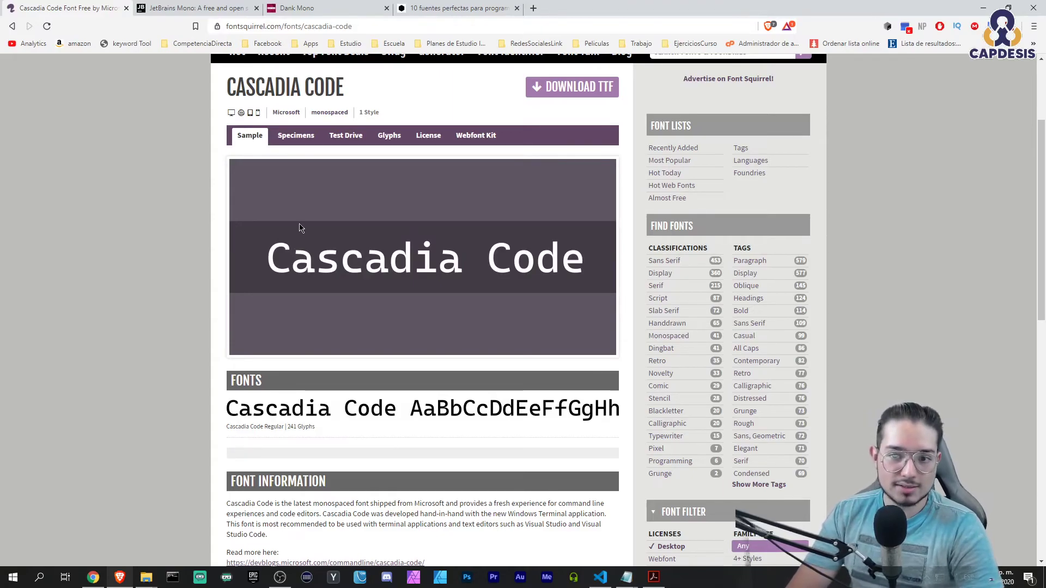
# Switch to the Dank Mono tab and scroll through the dank.sh homepage.
pyautogui.click(297, 8)
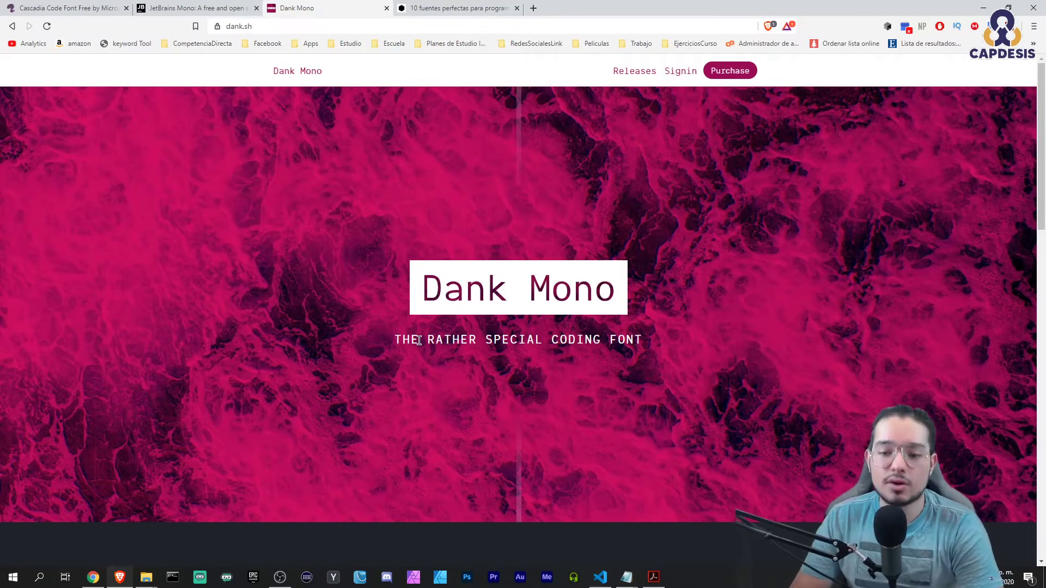
pyautogui.scroll(-5, 421, 331)
pyautogui.scroll(-1, 423, 230)
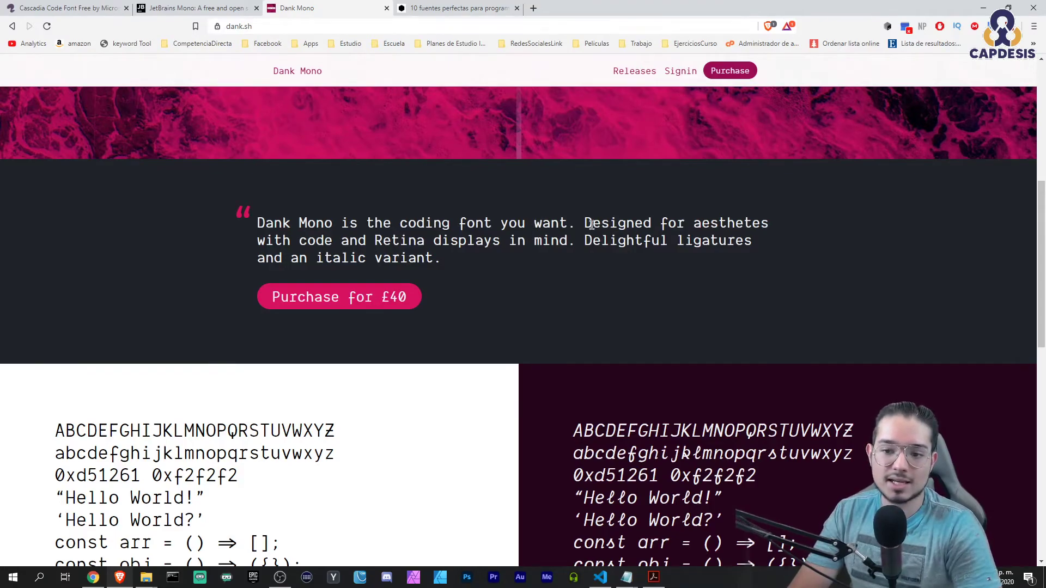
pyautogui.scroll(1, 591, 225)
pyautogui.moveTo(584, 296); pyautogui.dragTo(770, 297)
pyautogui.click(784, 321)
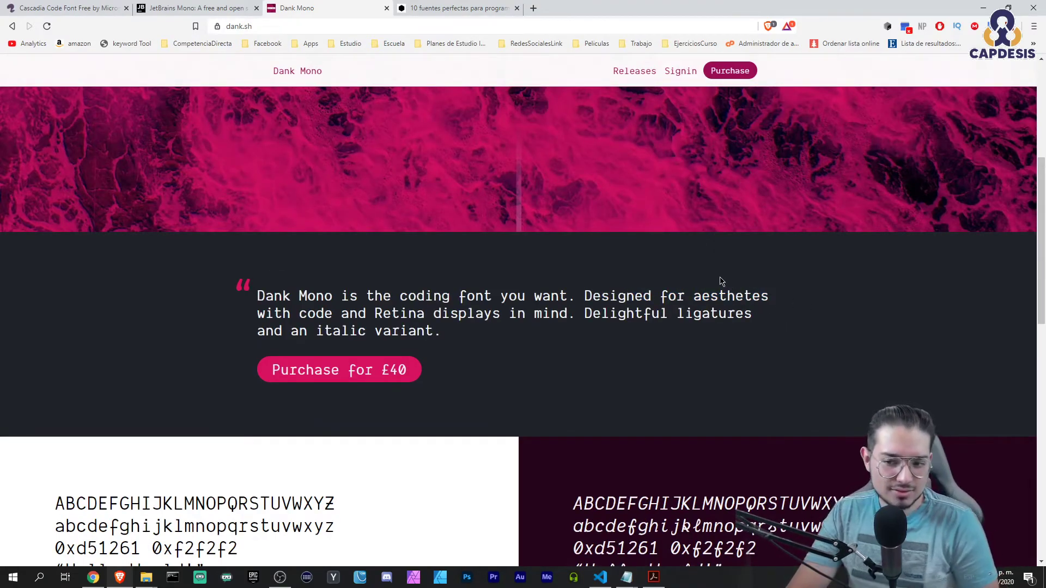
# Select 'Retina displays in mind' and 'Delightful ligatures' to read their translations.
pyautogui.moveTo(374, 314); pyautogui.dragTo(570, 315)
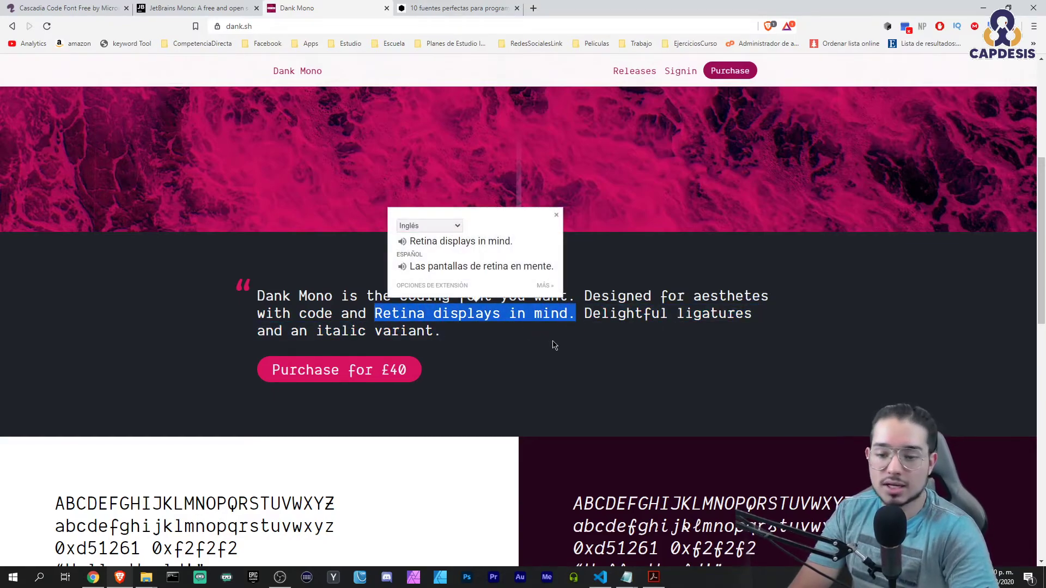
pyautogui.click(571, 326)
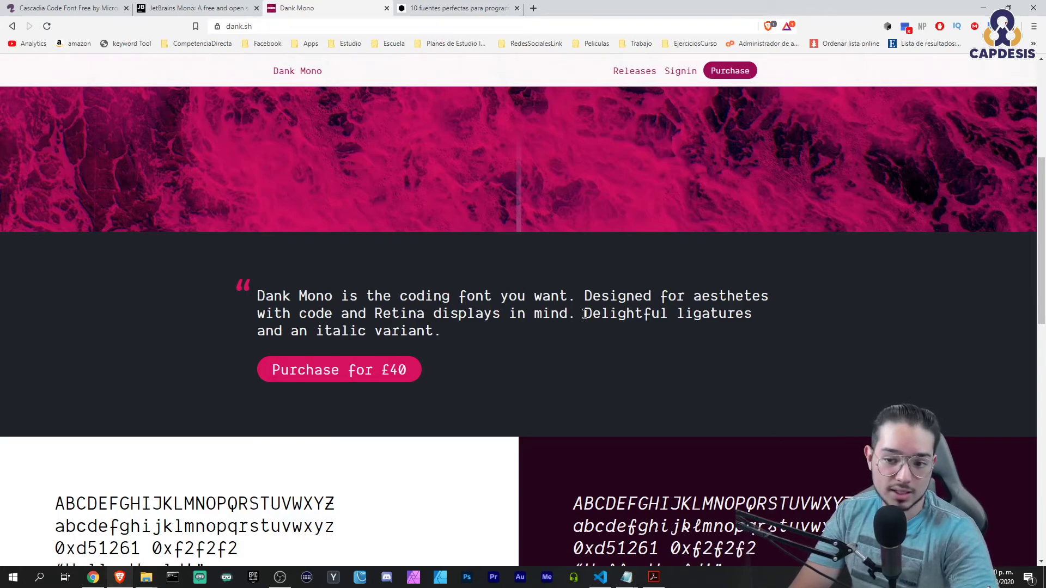
pyautogui.moveTo(585, 313); pyautogui.dragTo(753, 317)
pyautogui.click(651, 334)
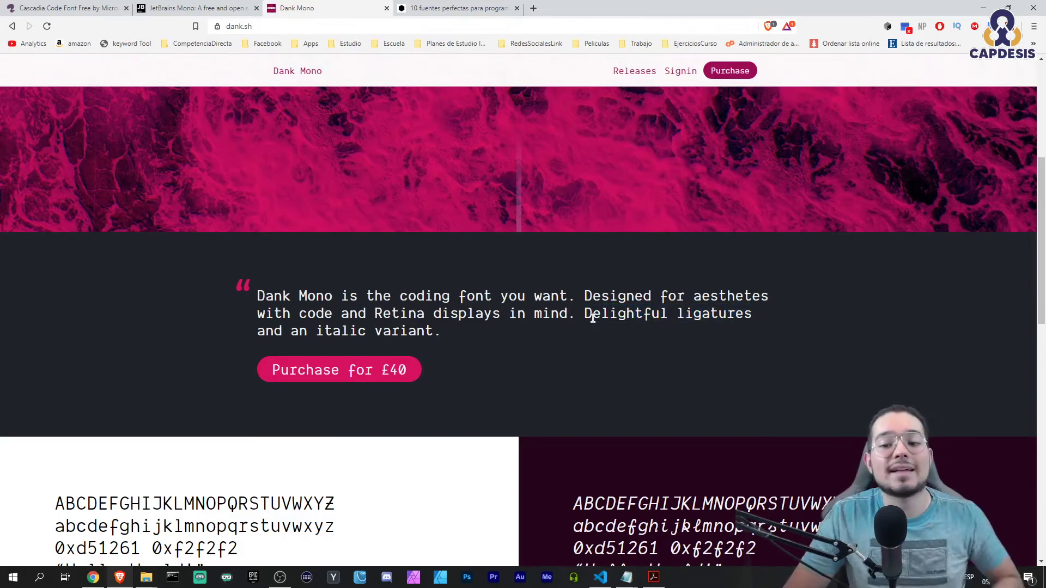
pyautogui.moveTo(593, 319); pyautogui.dragTo(596, 339)
pyautogui.click(334, 270)
pyautogui.scroll(-1, 335, 271)
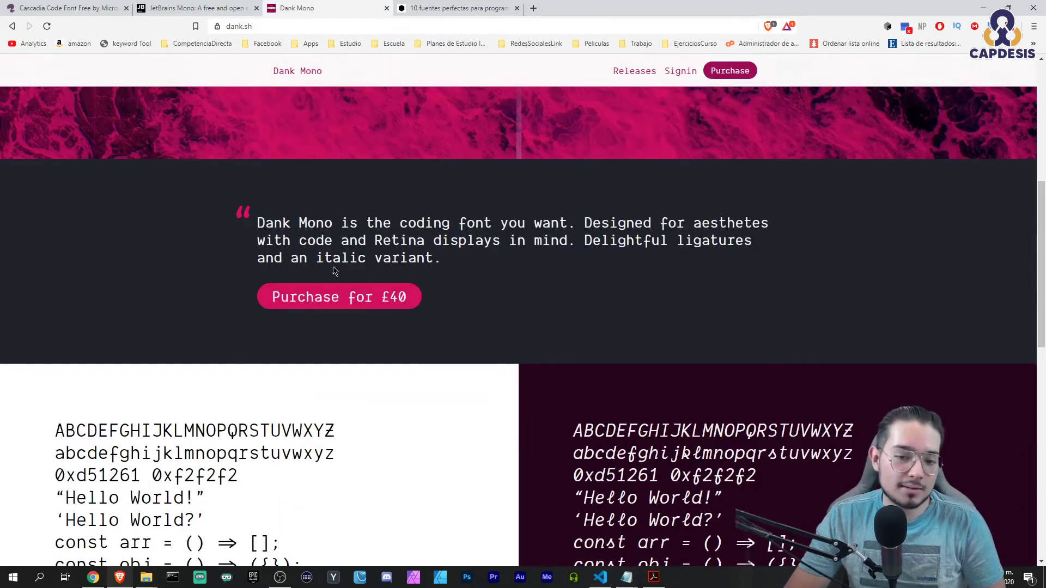
pyautogui.scroll(-1, 481, 284)
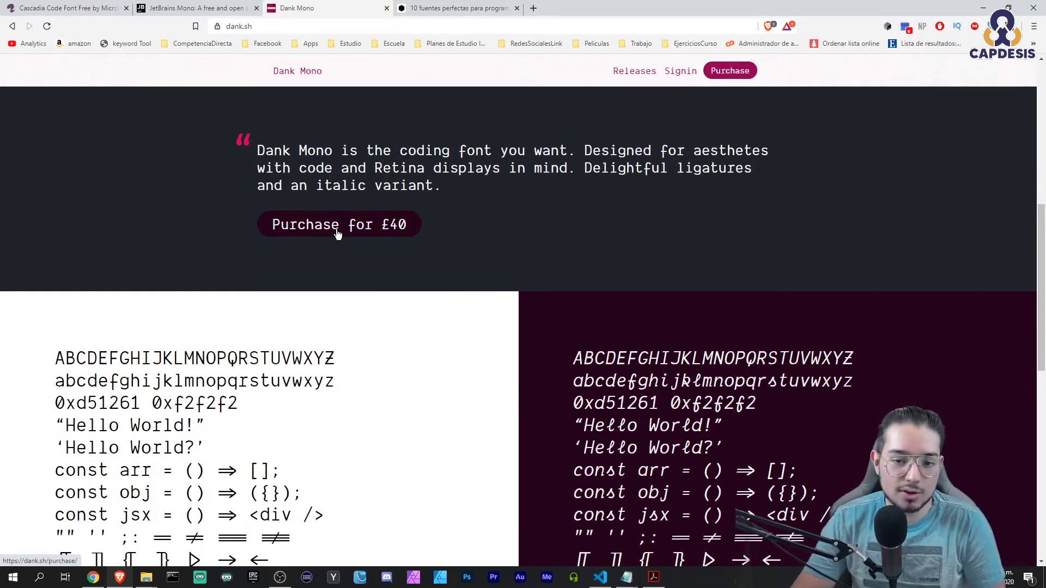
# Open the £40 Dank Mono purchase page and convert 40 pounds to Mexican pesos in a new tab.
pyautogui.click(338, 234)
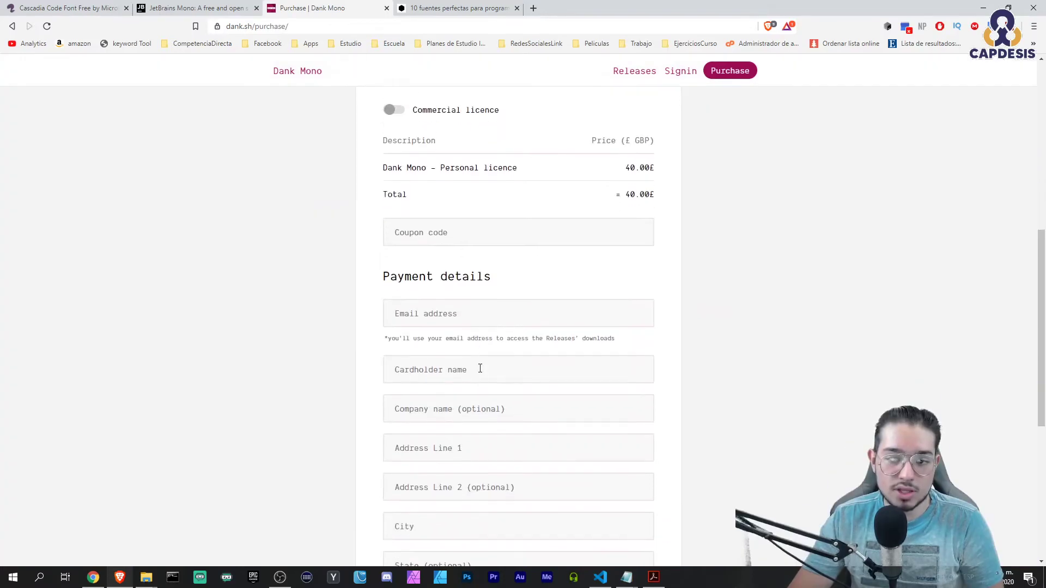
pyautogui.click(534, 8)
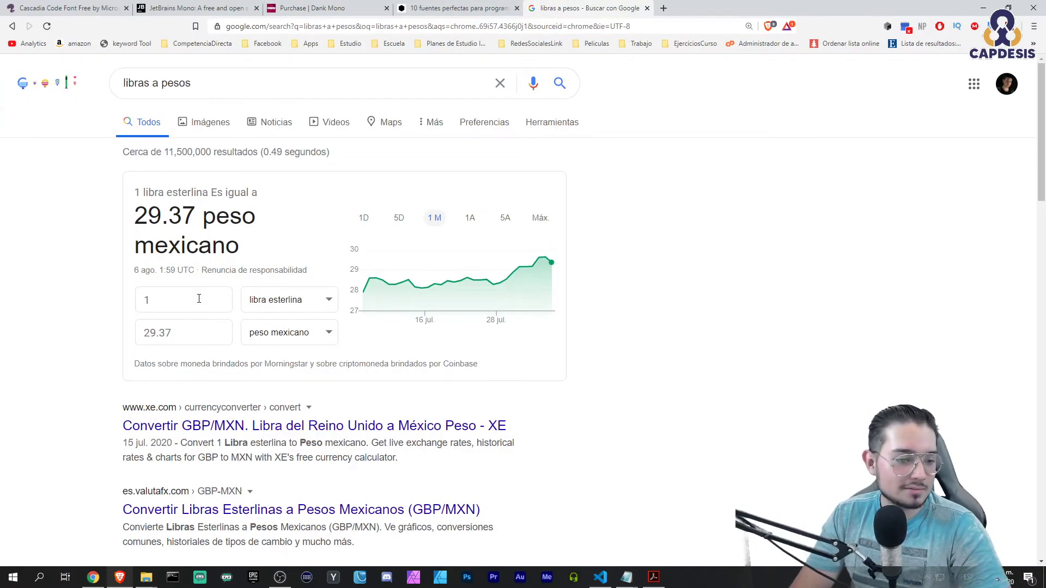
pyautogui.click(184, 301)
pyautogui.write('40')
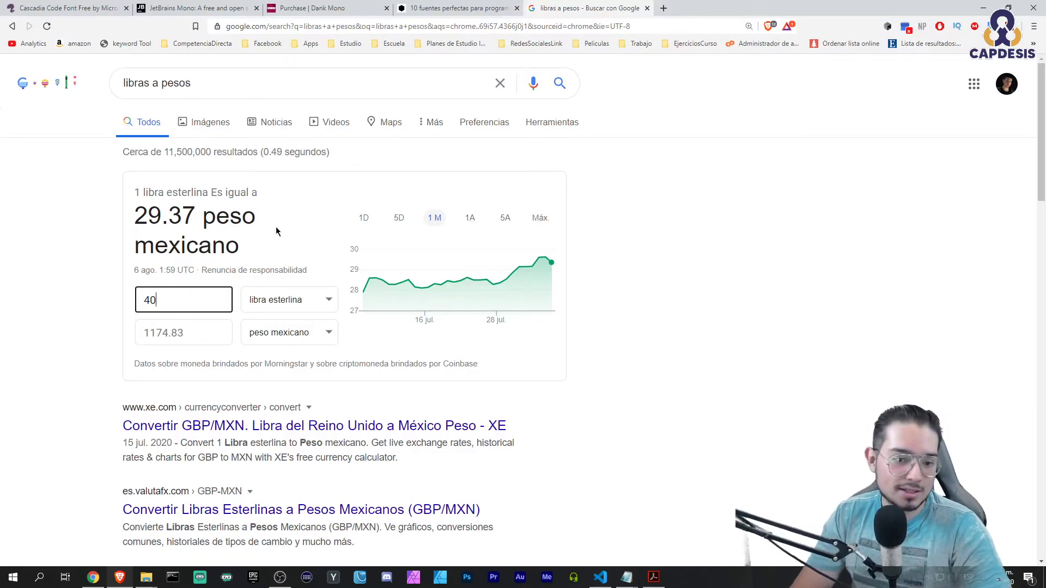
pyautogui.press('Tab')
pyautogui.click(61, 325)
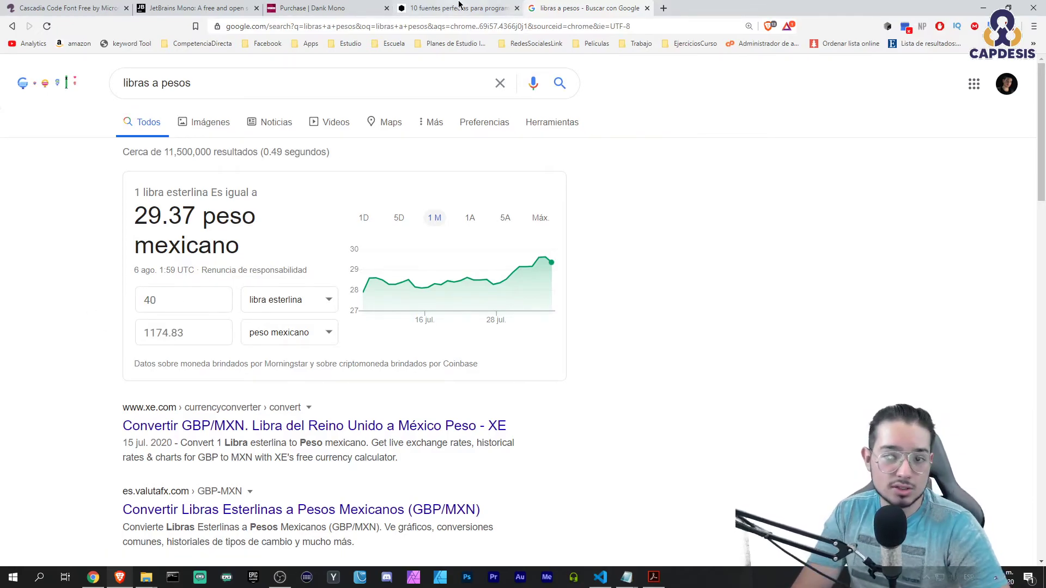
pyautogui.click(314, 6)
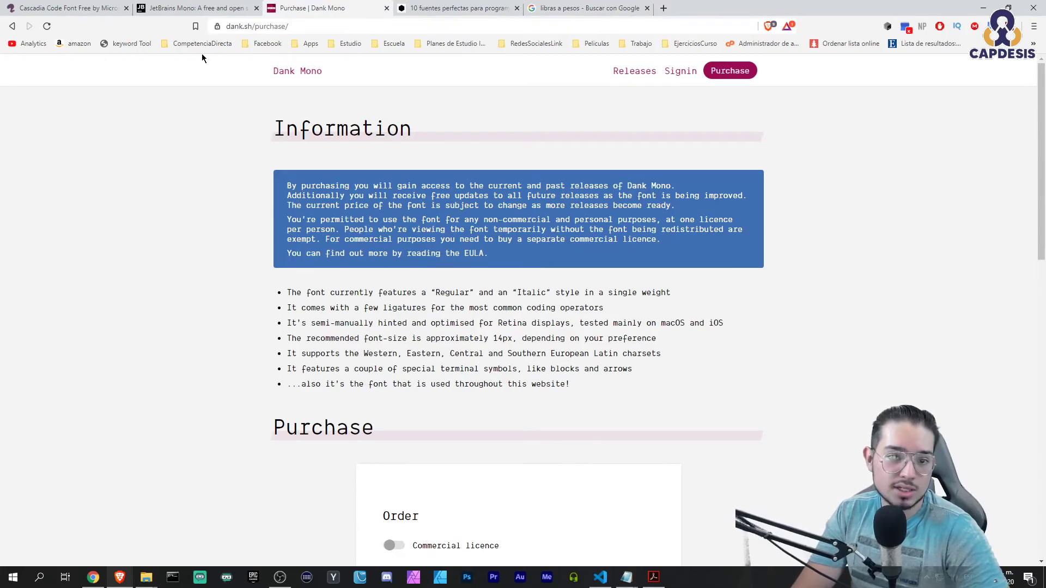
# Return to the Dank Mono home page and select jsx, the ⇒ ligature and 'extends' in the samples.
pyautogui.click(304, 77)
pyautogui.scroll(-5, 490, 294)
pyautogui.scroll(-3, 491, 294)
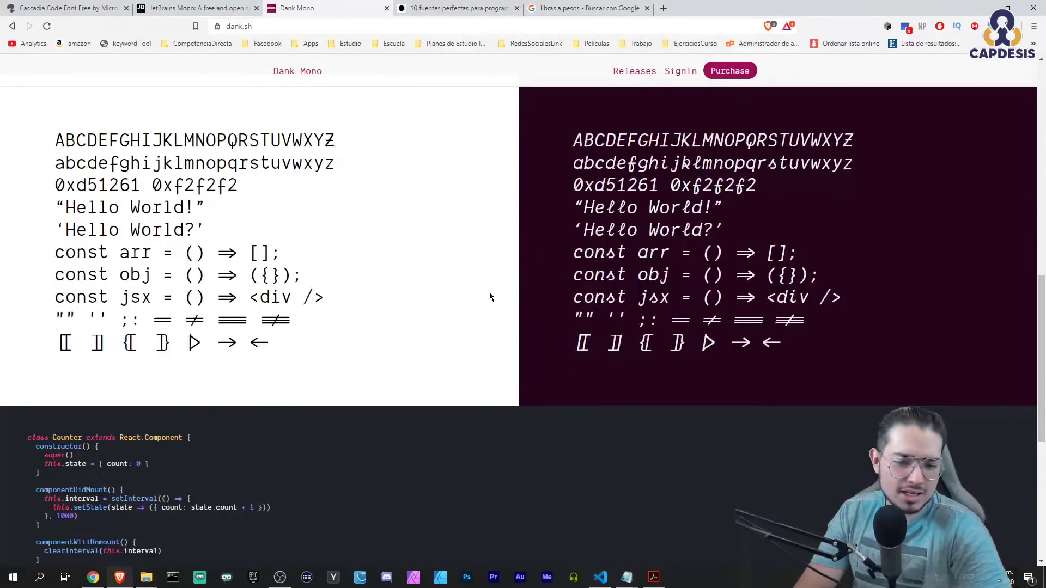
pyautogui.moveTo(647, 297); pyautogui.dragTo(660, 297)
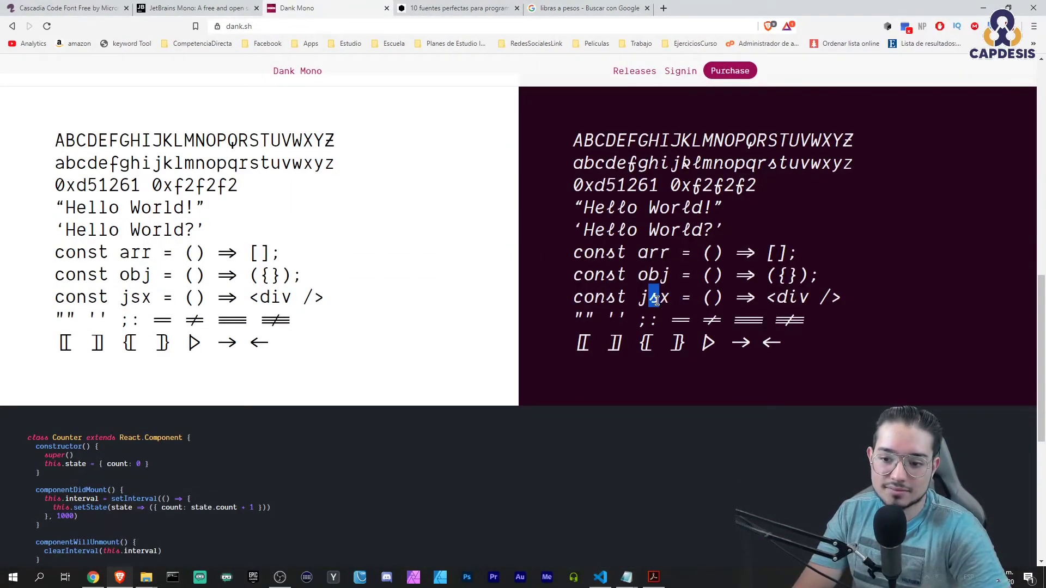
pyautogui.moveTo(735, 297); pyautogui.dragTo(767, 296)
pyautogui.keyDown('ctrl'); pyautogui.scroll(3, 174, 282); pyautogui.keyUp('ctrl')
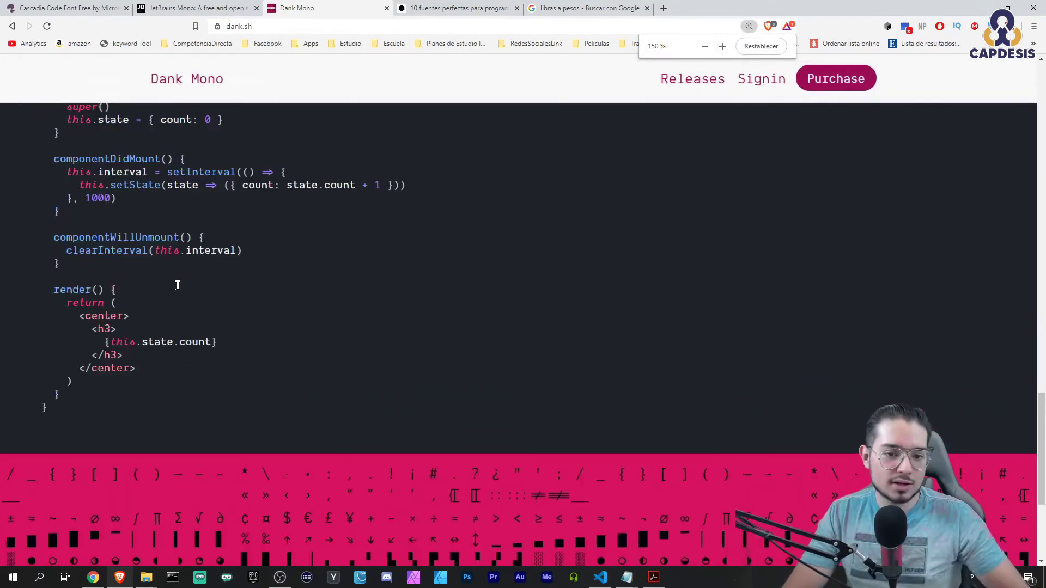
pyautogui.keyDown('ctrl'); pyautogui.scroll(2, 196, 272); pyautogui.keyUp('ctrl')
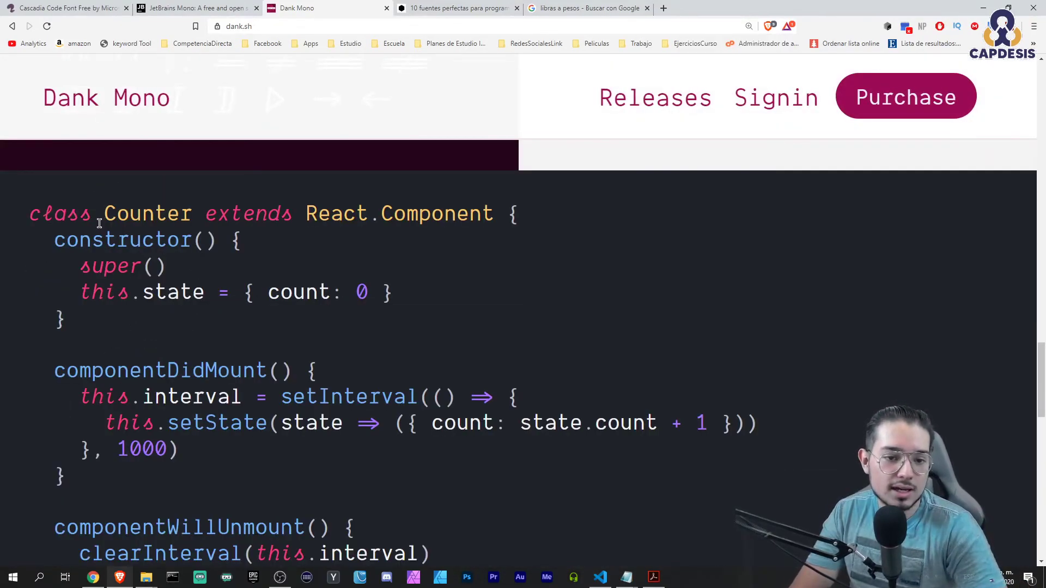
pyautogui.doubleClick(212, 215)
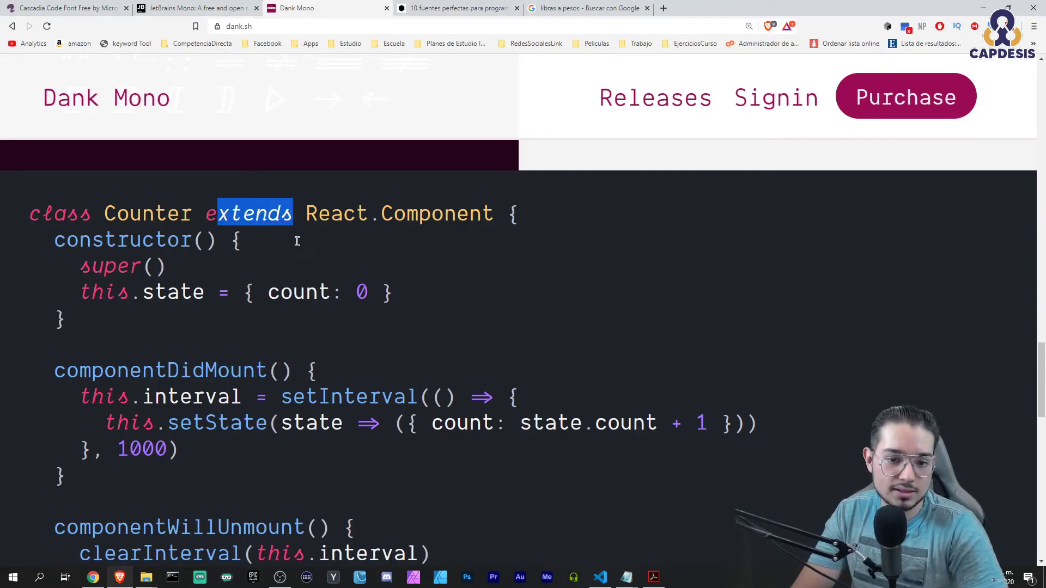
# Scroll through the Dank Mono code sample, zoom out, and switch to the currency converter tab.
pyautogui.scroll(-1, 107, 228)
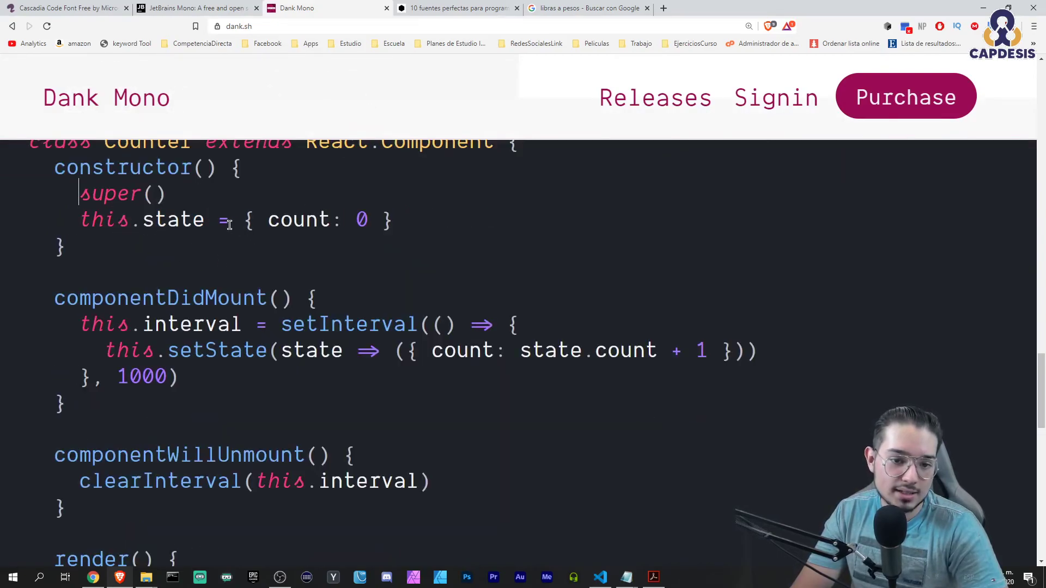
pyautogui.scroll(-1, 500, 258)
pyautogui.scroll(-1, 261, 286)
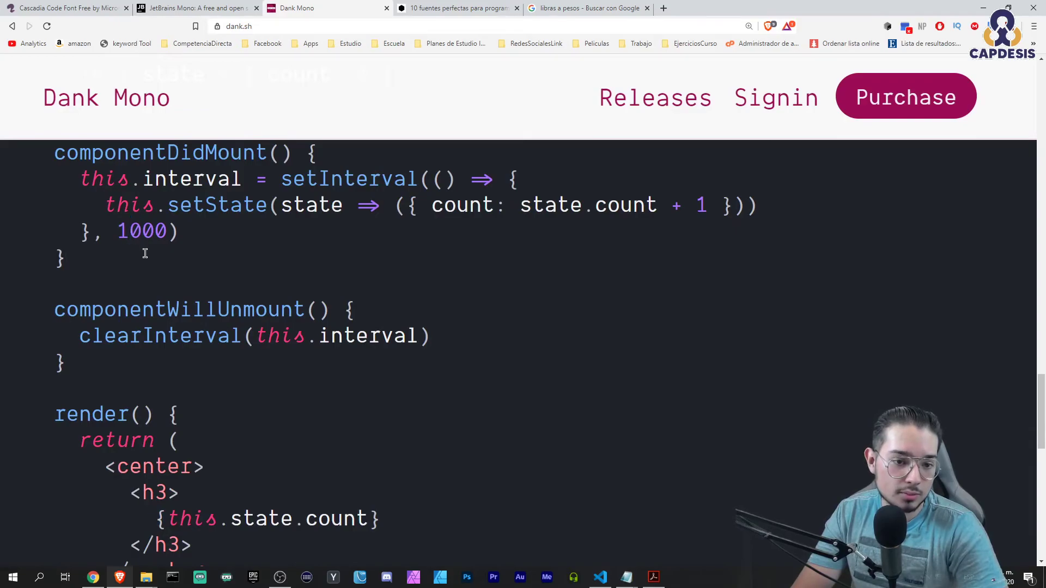
pyautogui.scroll(-6, 347, 332)
pyautogui.scroll(-3, 347, 332)
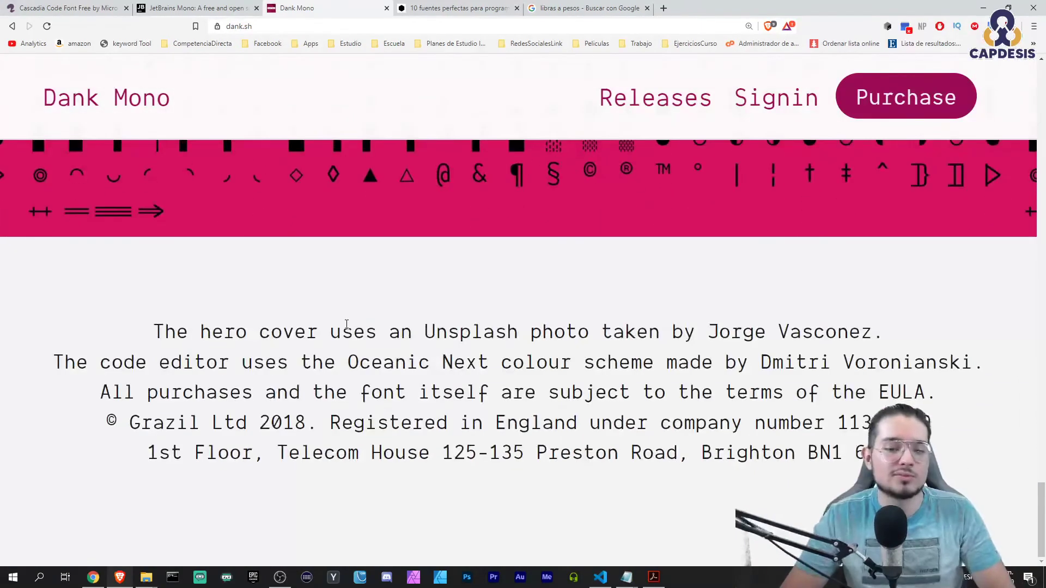
pyautogui.hotkey('ctrl', '-')
pyautogui.hotkey('ctrl', '-')
pyautogui.scroll(5, 347, 328)
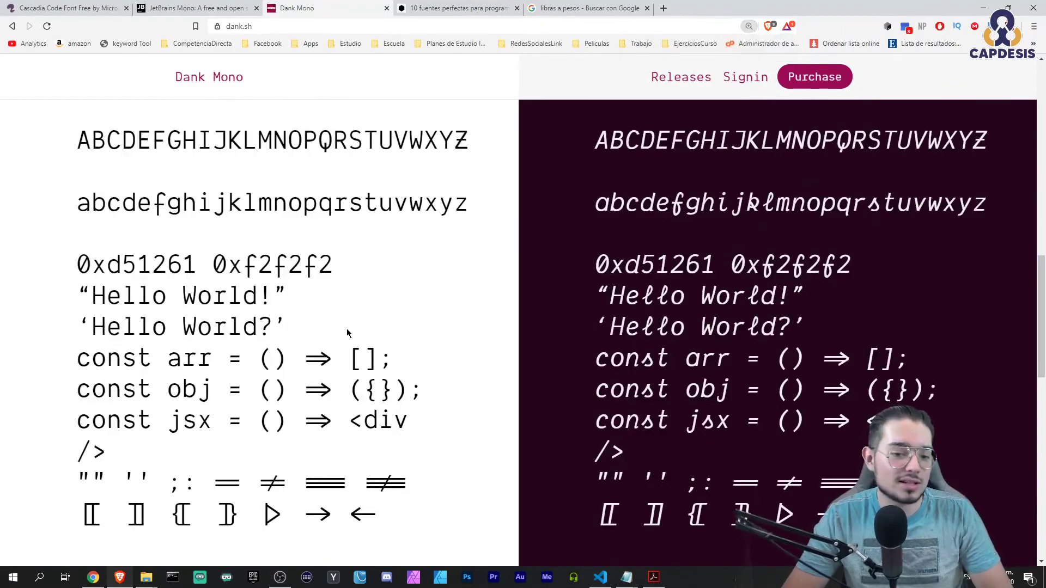
pyautogui.scroll(5, 407, 350)
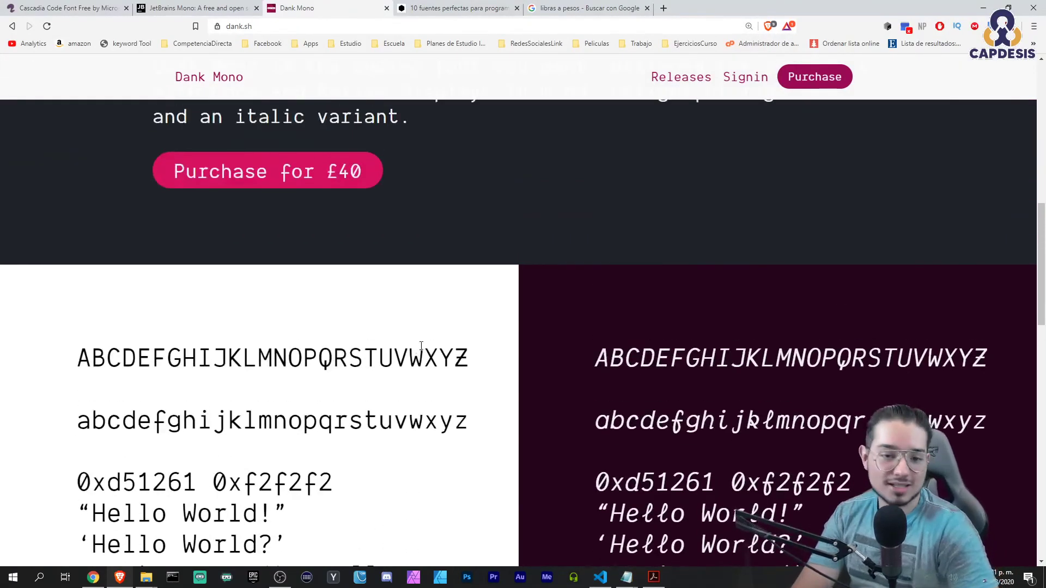
pyautogui.hotkey('ctrl', 'Tab')
pyautogui.hotkey('ctrl', 'Tab')
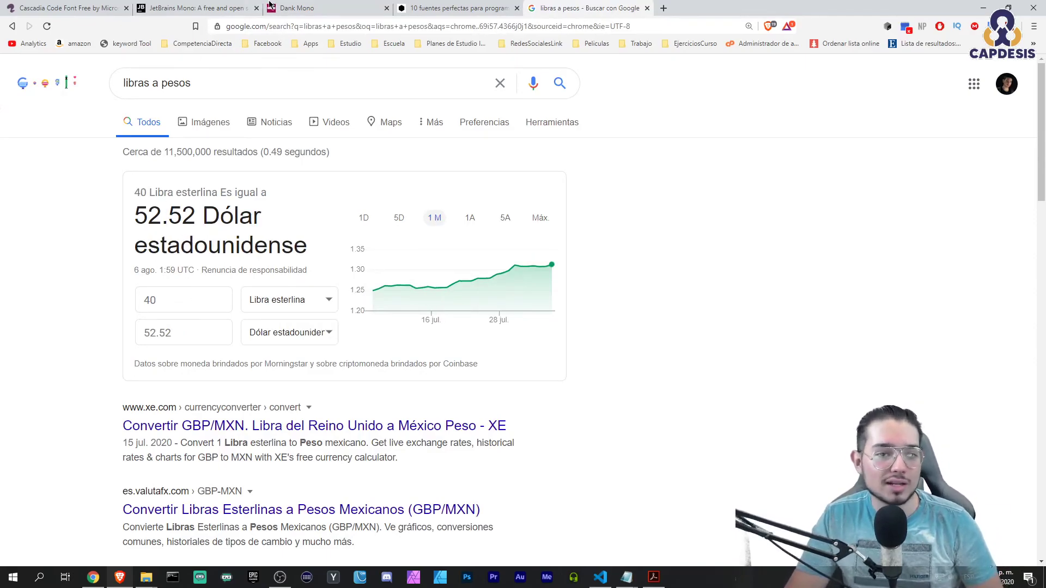
pyautogui.click(319, 5)
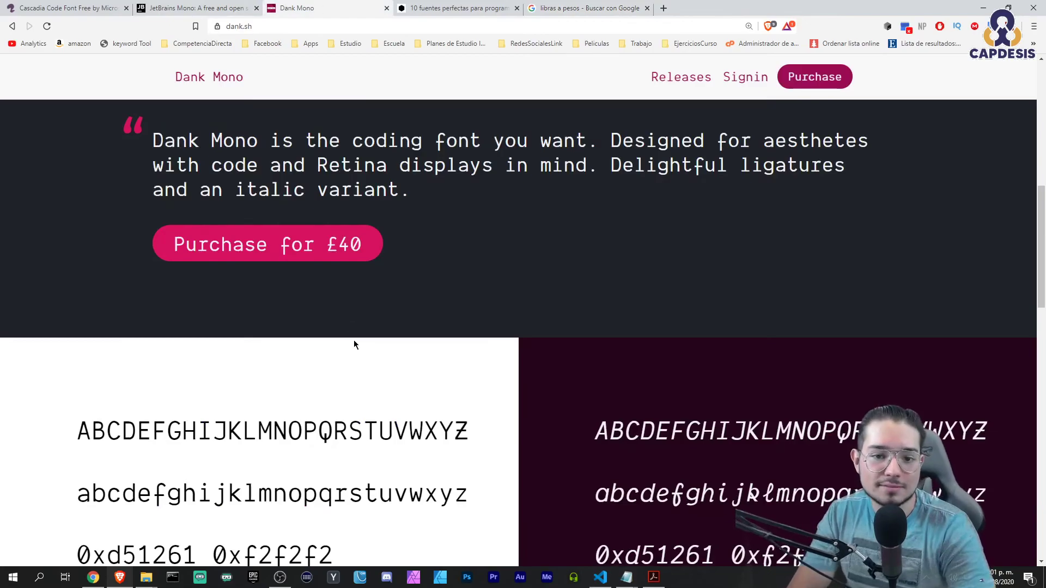
pyautogui.scroll(-8, 351, 338)
pyautogui.hotkey('ctrl', 'shift', 'Tab')
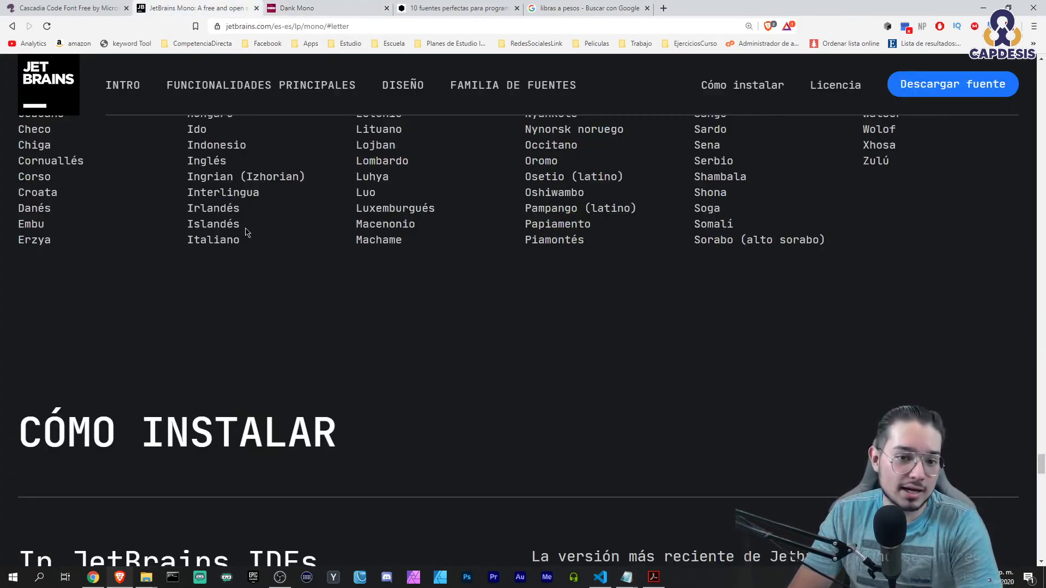
pyautogui.hotkey('ctrl', 'shift', 'Tab')
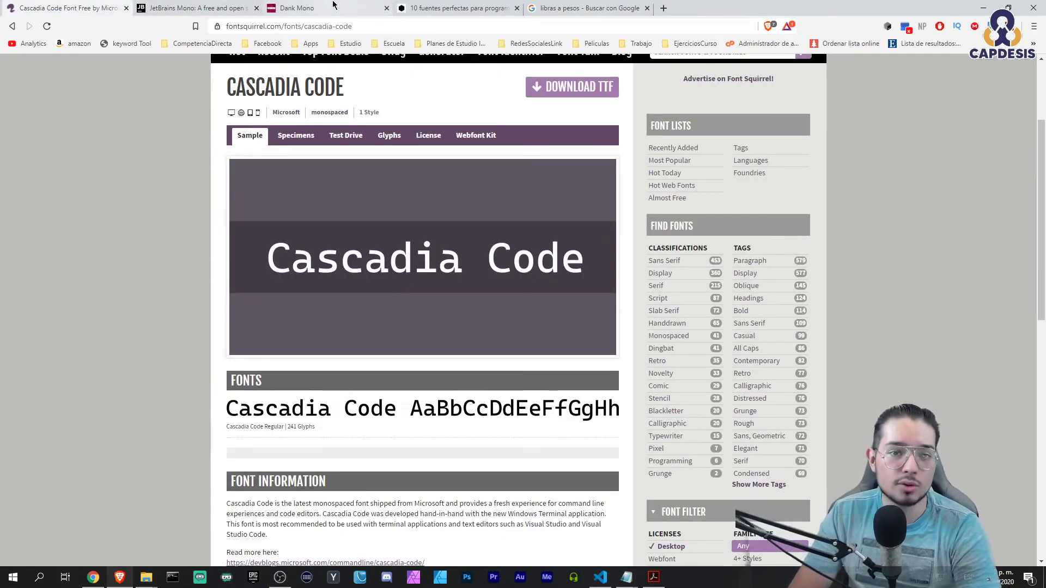
pyautogui.click(361, 8)
pyautogui.click(434, 9)
pyautogui.scroll(-3, 459, 292)
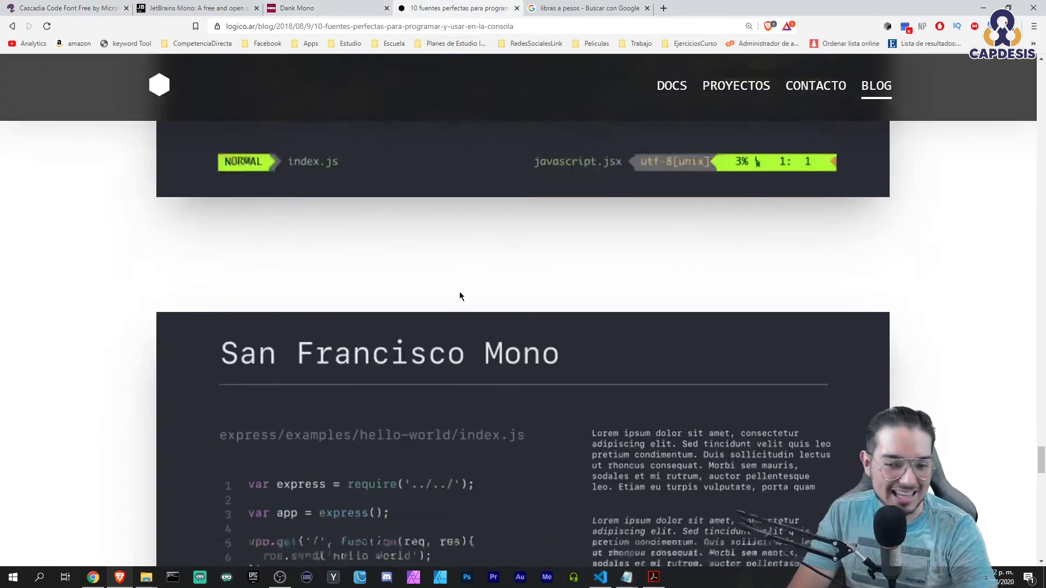
pyautogui.scroll(1, 447, 301)
pyautogui.click(323, 6)
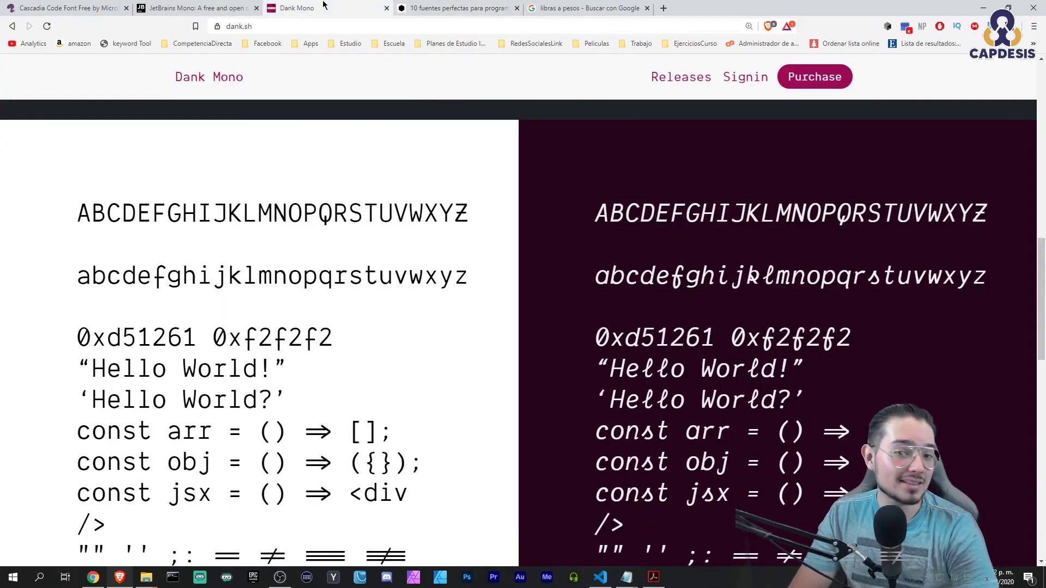
pyautogui.click(453, 9)
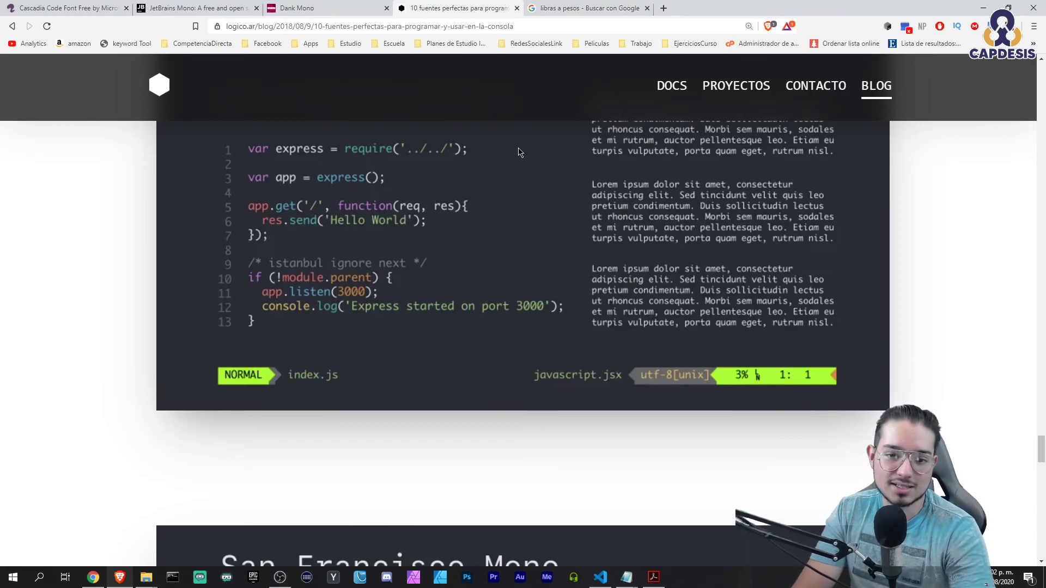
pyautogui.hotkey('ctrl', 'Tab')
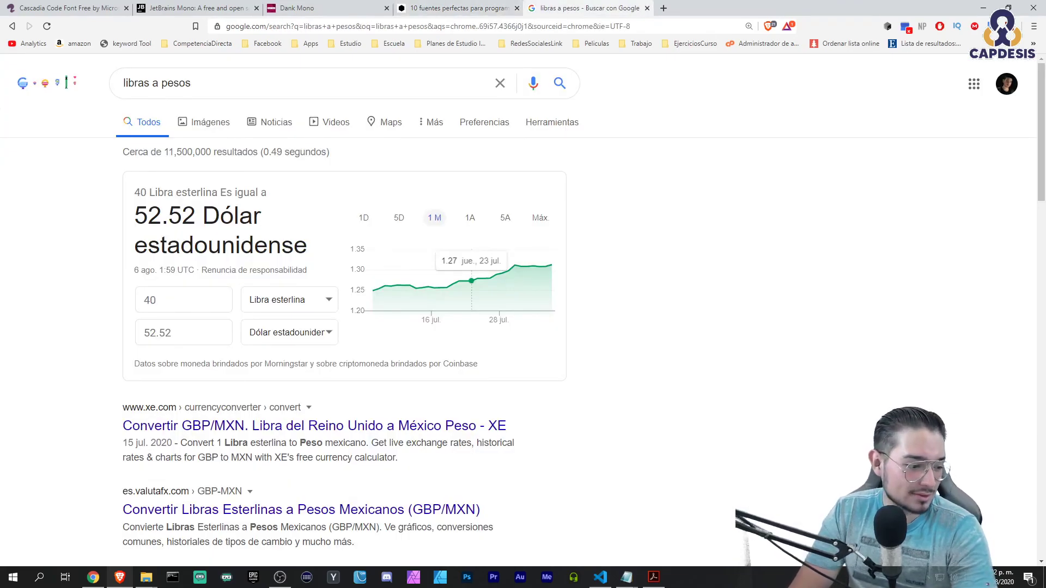